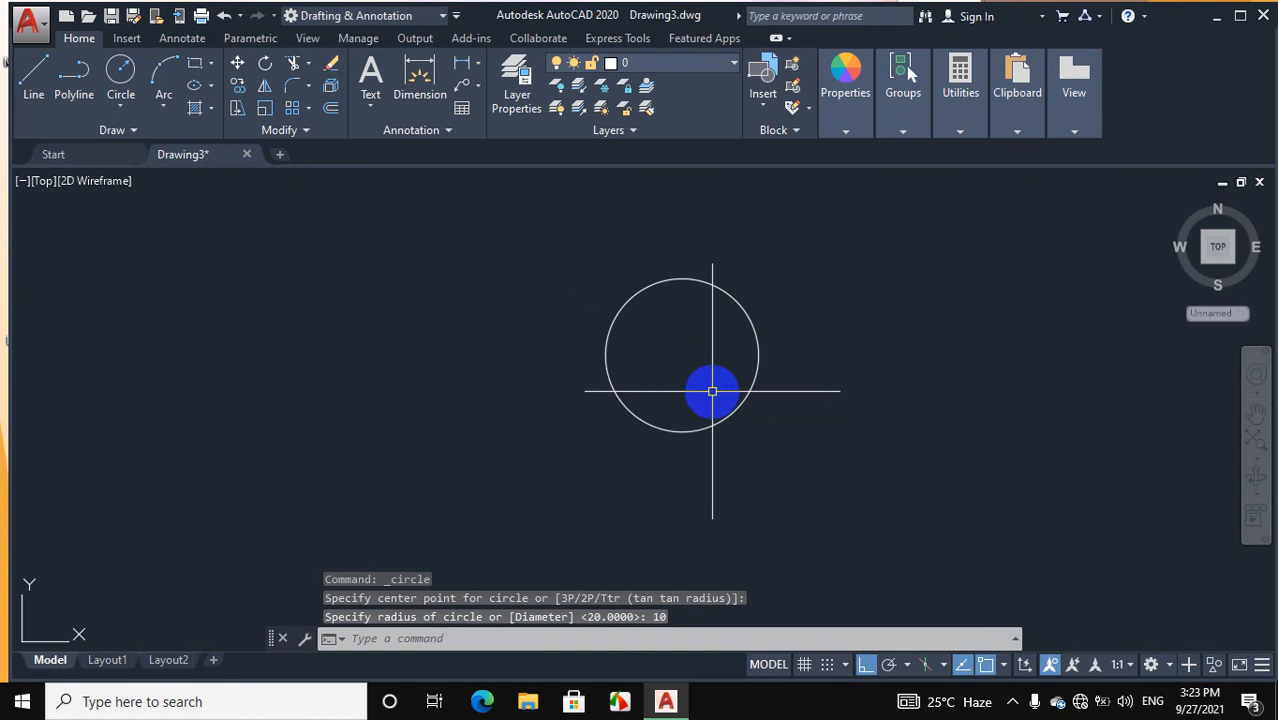
Draw a circle of radius 20 concentric with the existing radius-10 circle
click(118, 75)
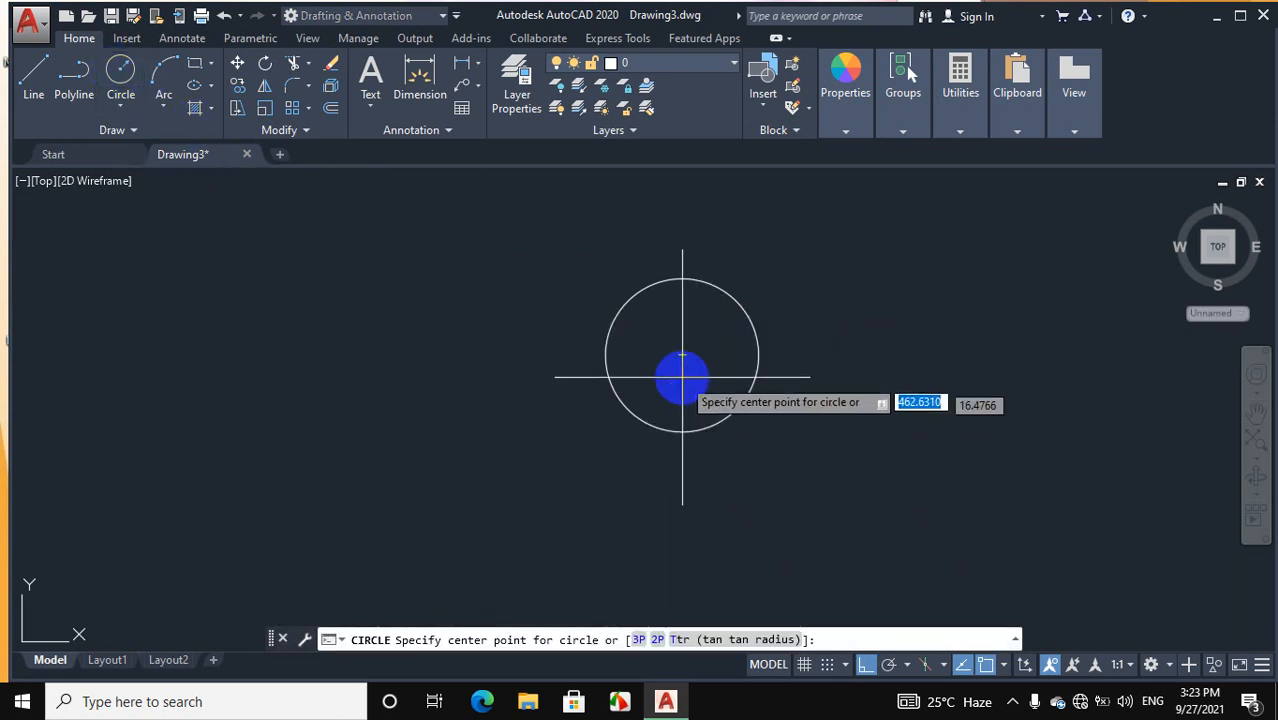
click(682, 354)
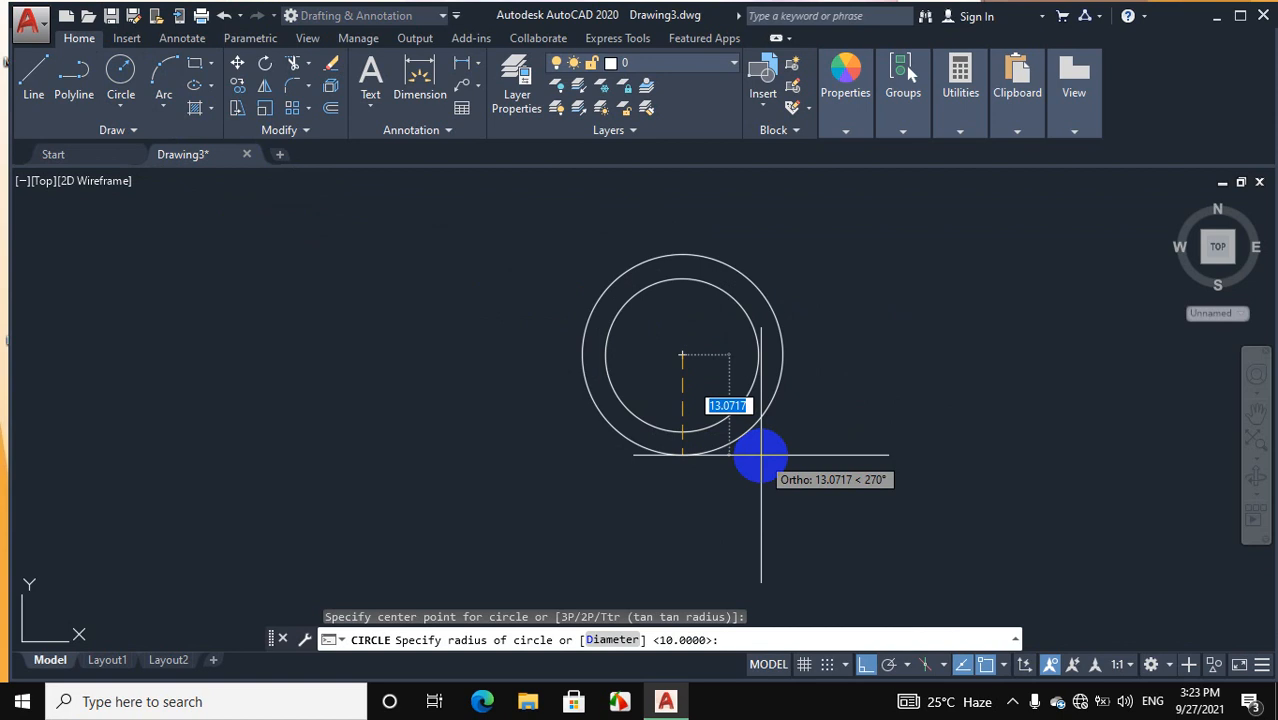
text(20)
key(Return)
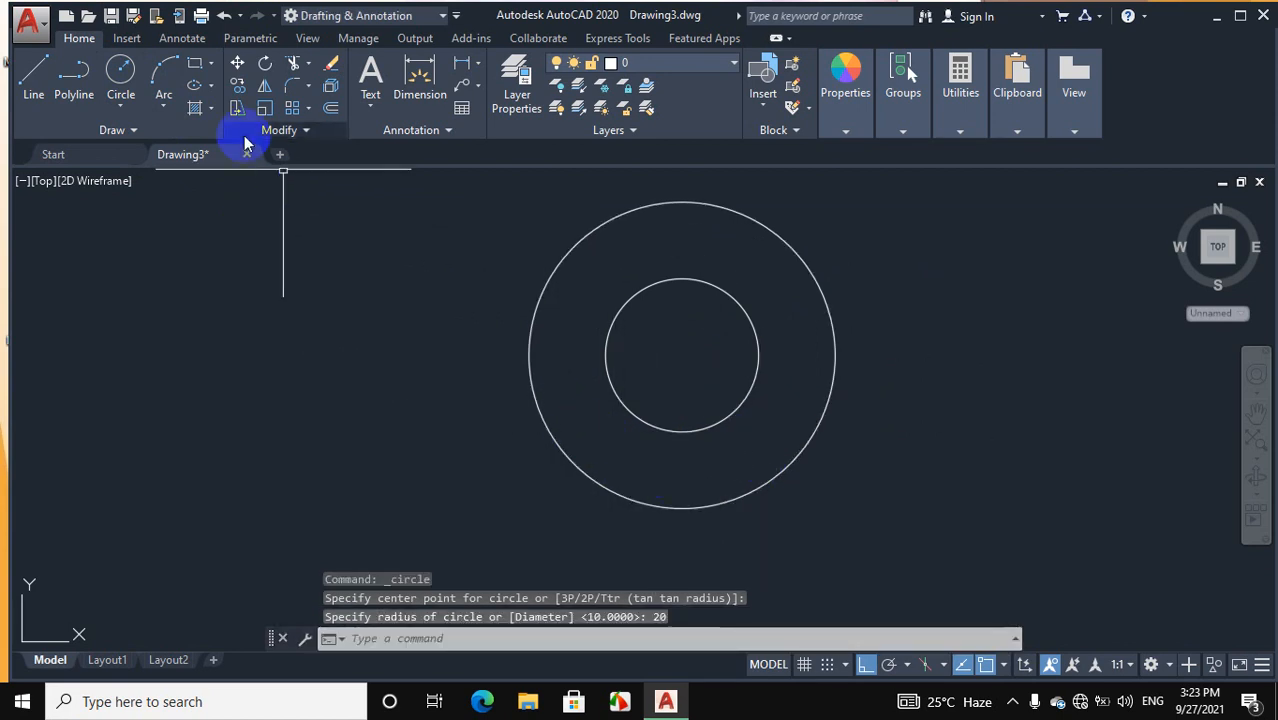
Draw a six-sided polygon centred on the circles and inscribed in the outer circle, with two corners on its horizontal axis
click(212, 70)
click(234, 133)
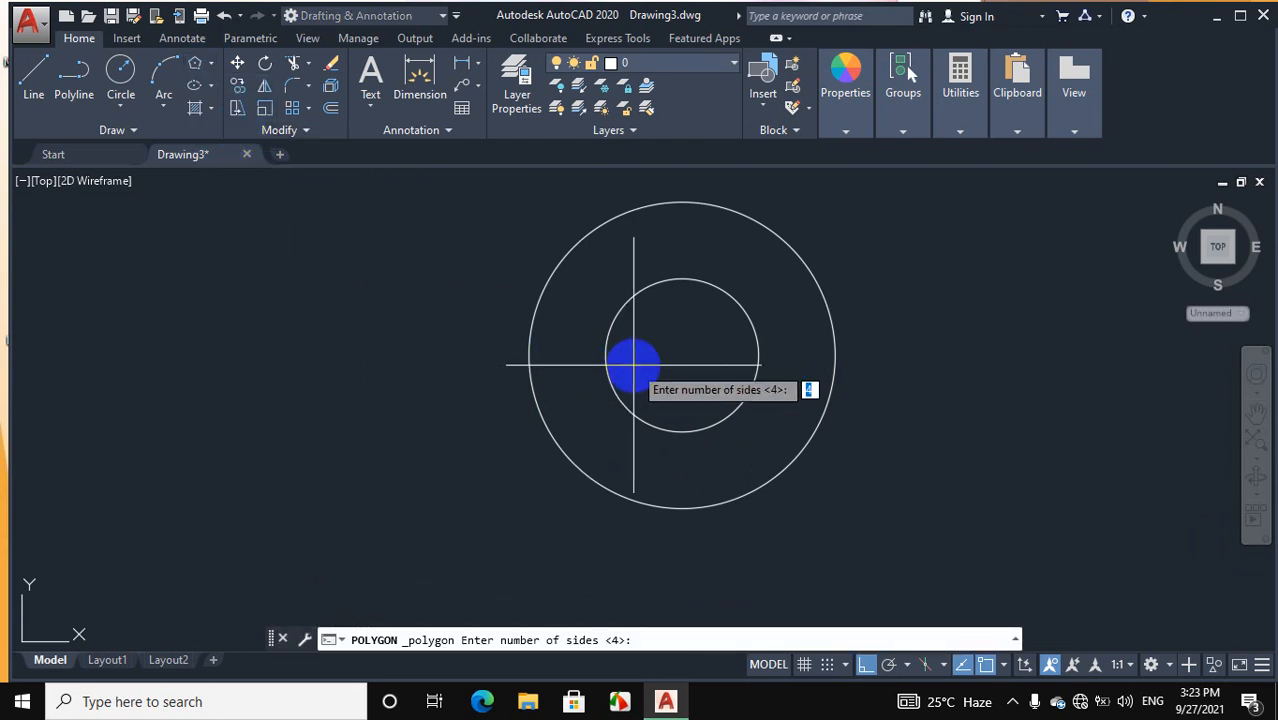
key(Return)
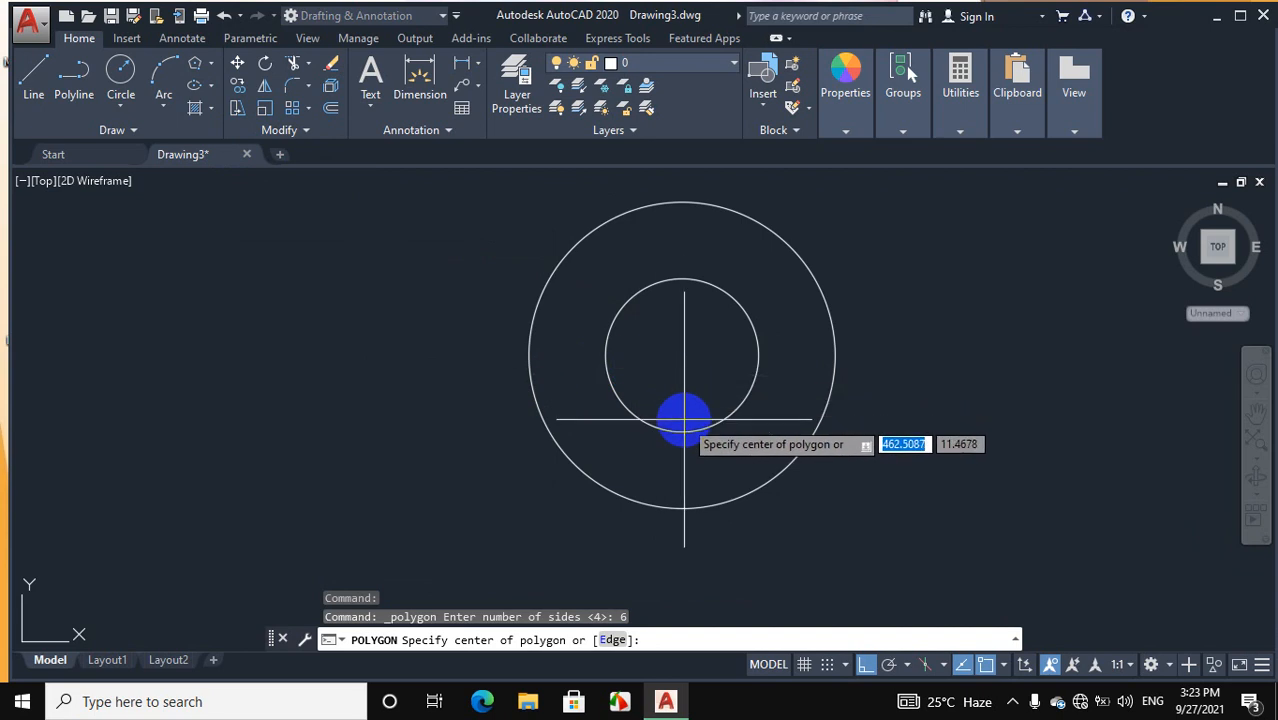
click(682, 357)
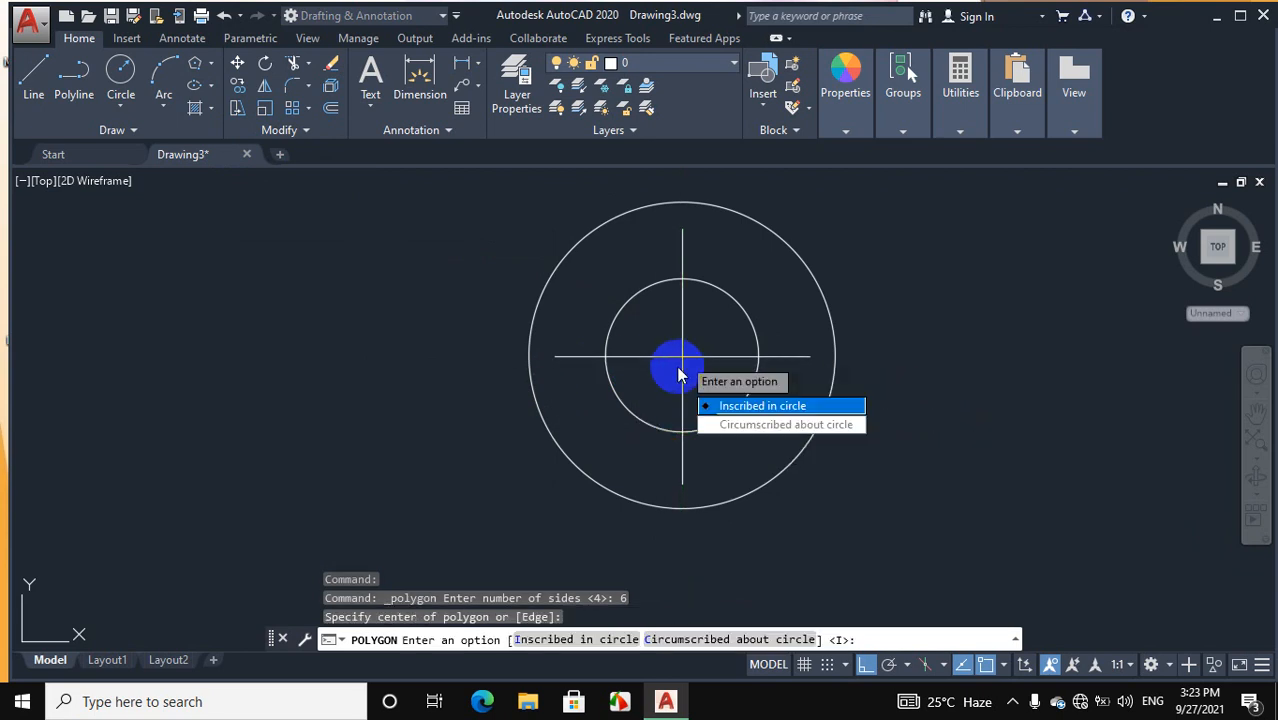
click(710, 406)
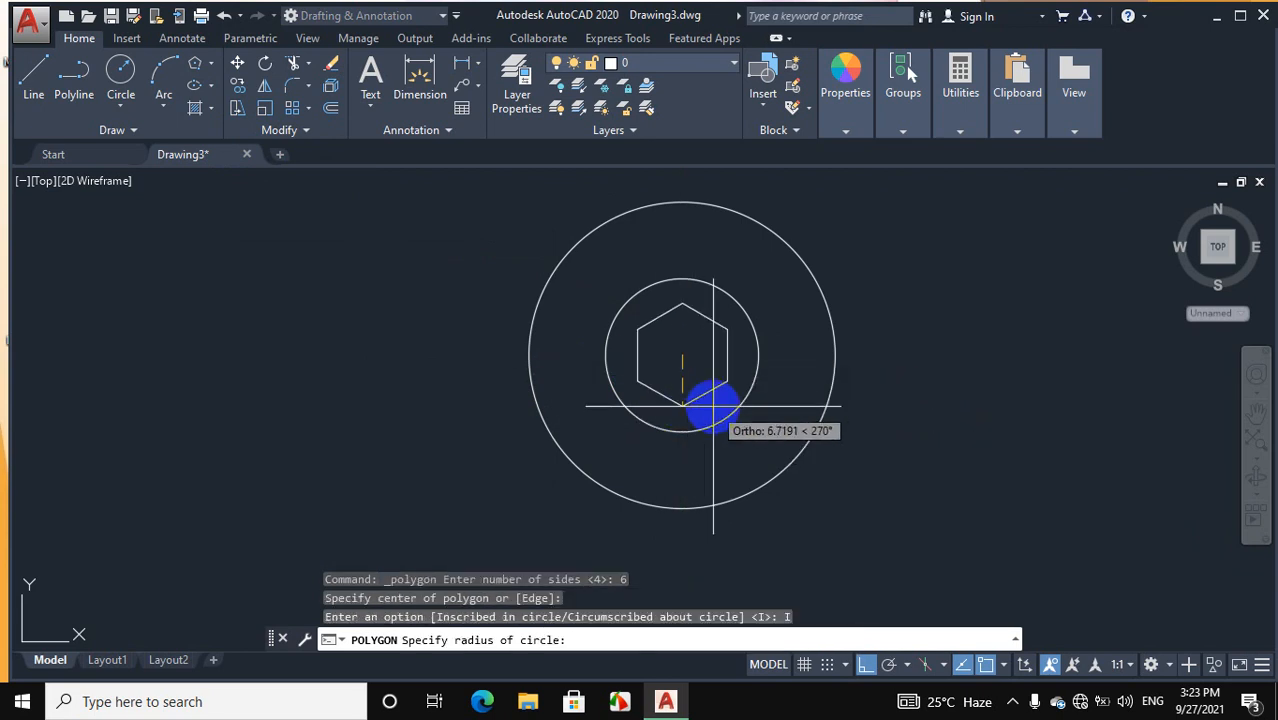
key(Return)
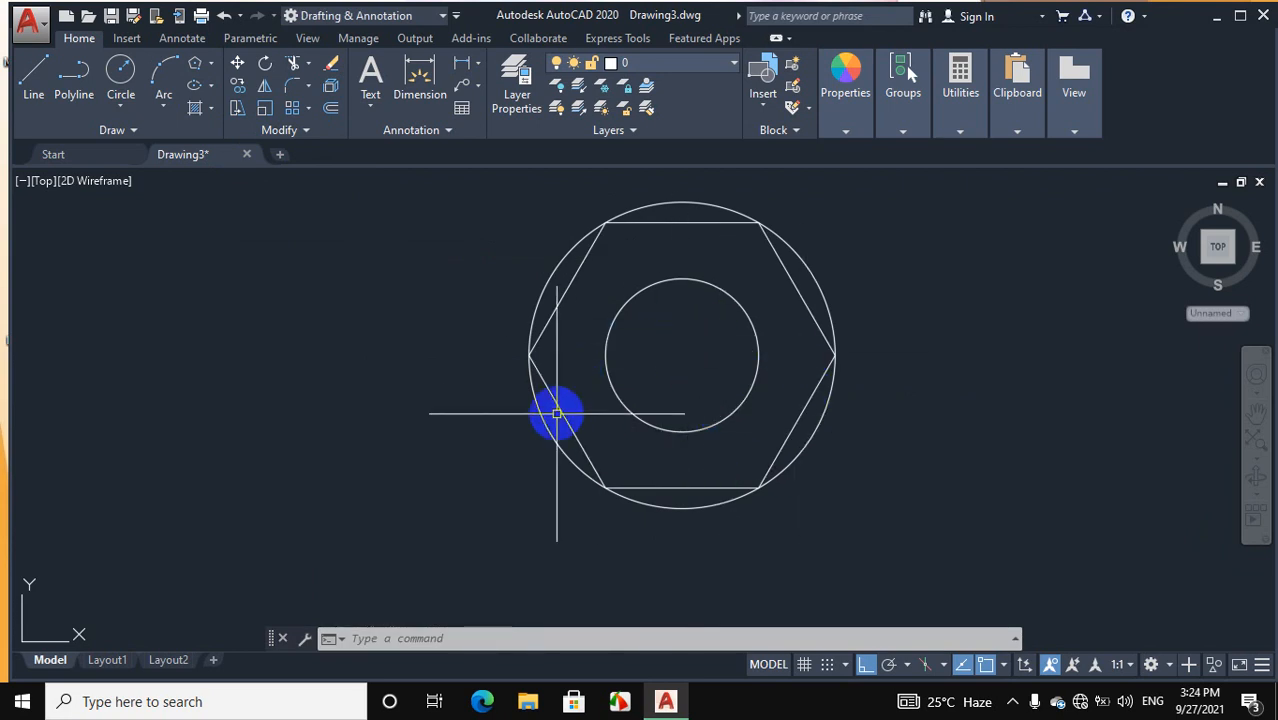
Copy both circles and the hexagon horizontally to the right, using their shared centre as base point and leaving a gap between the profiles
click(903, 204)
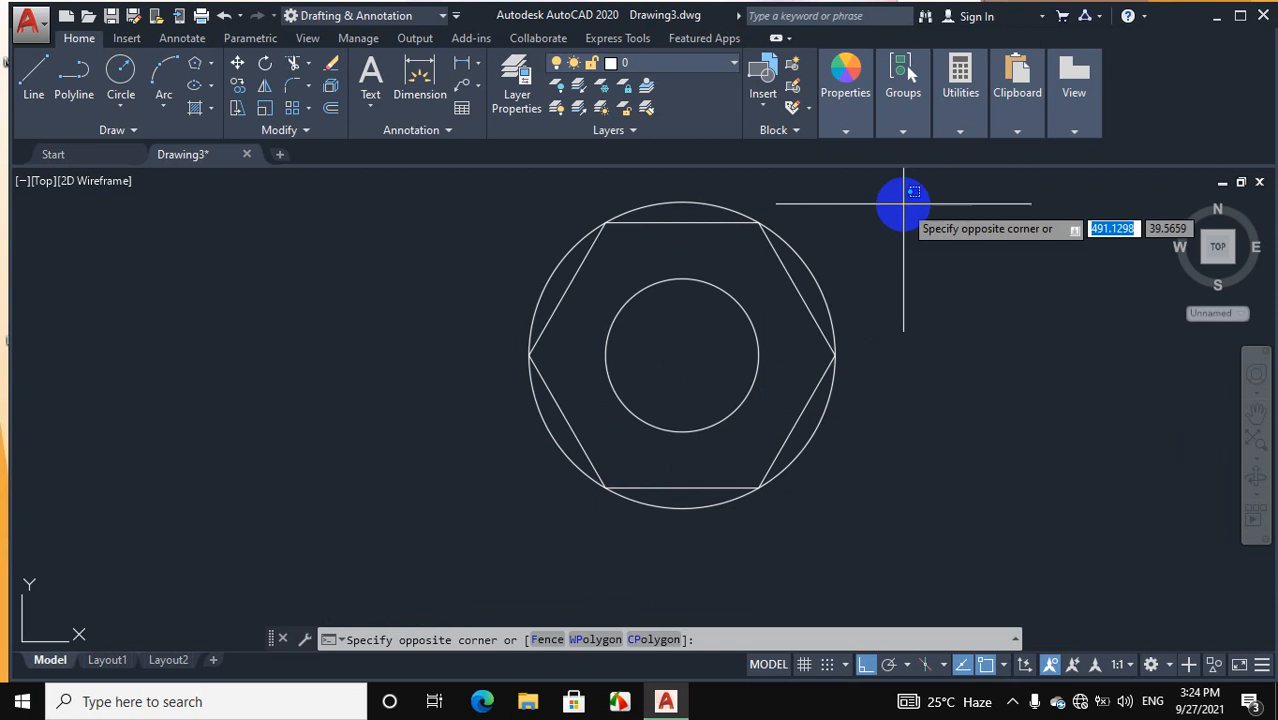
click(523, 542)
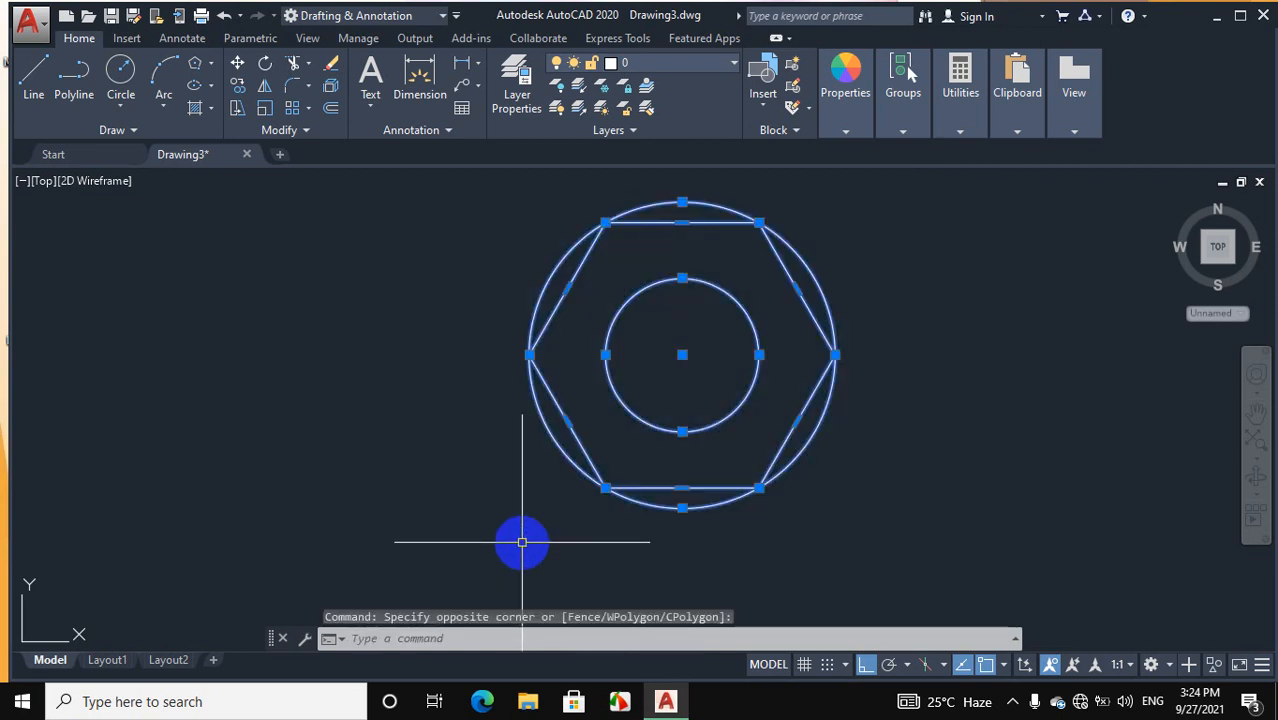
text(co)
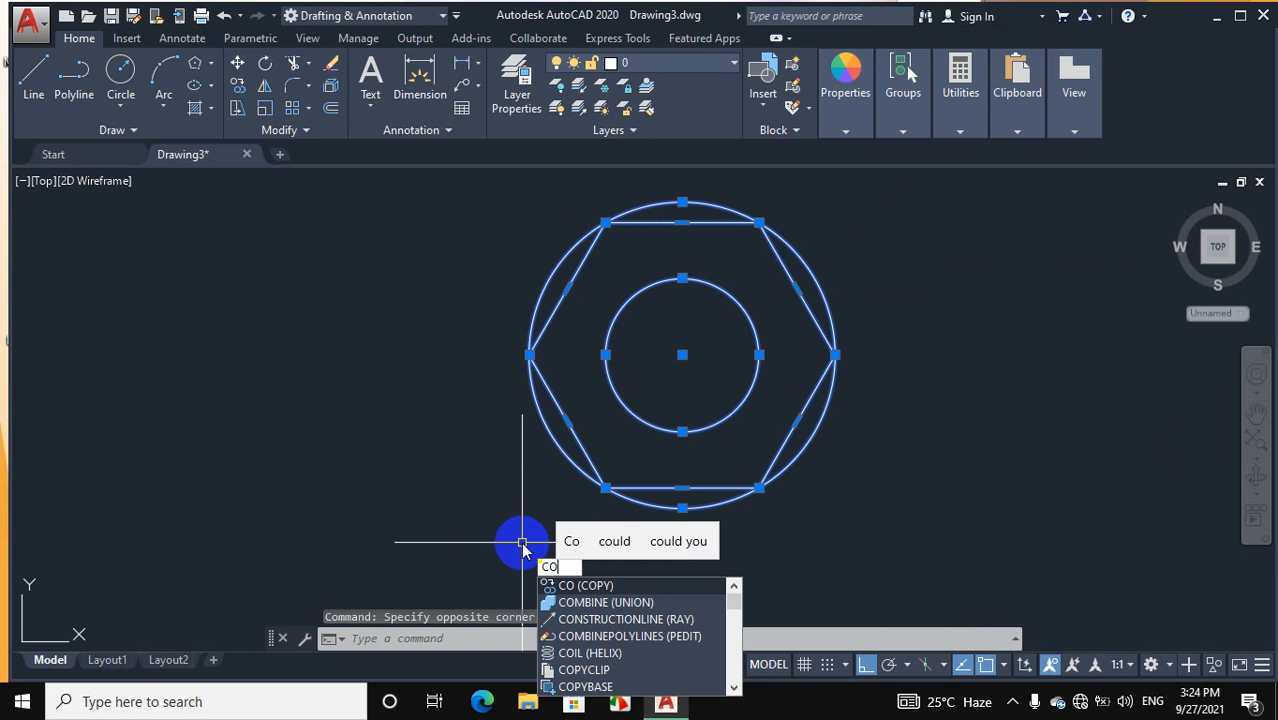
key(Return)
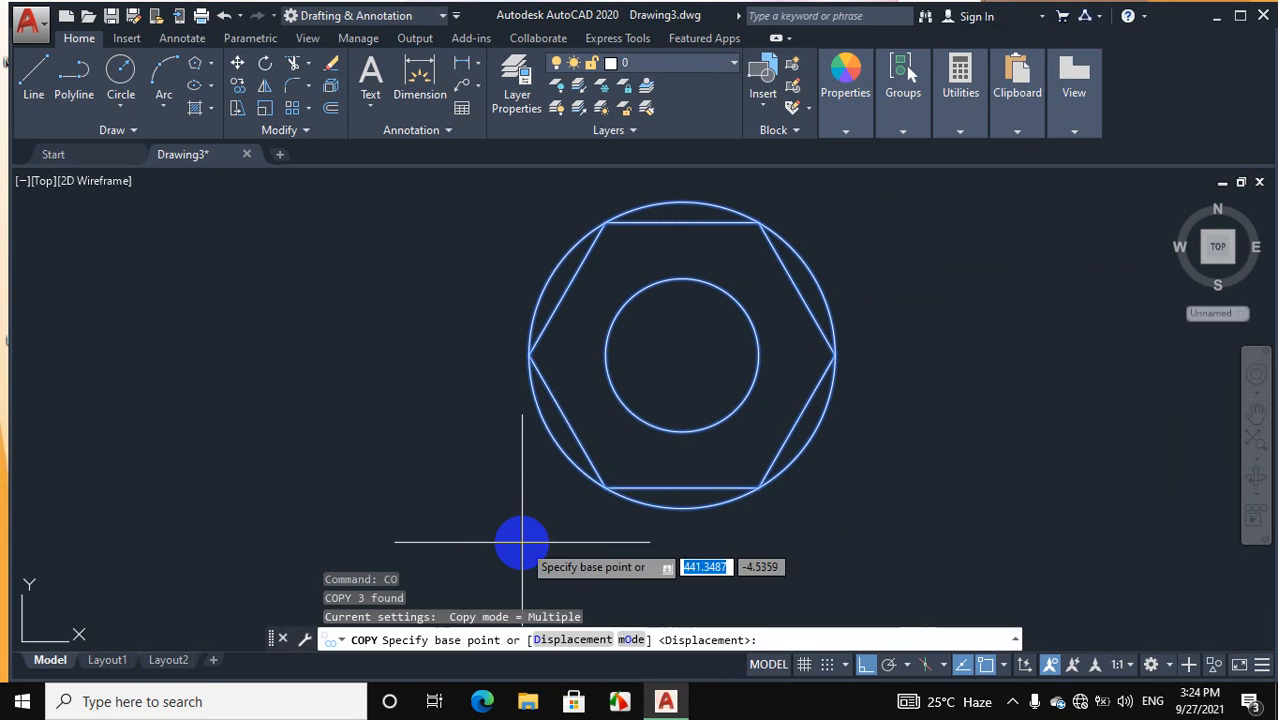
click(682, 354)
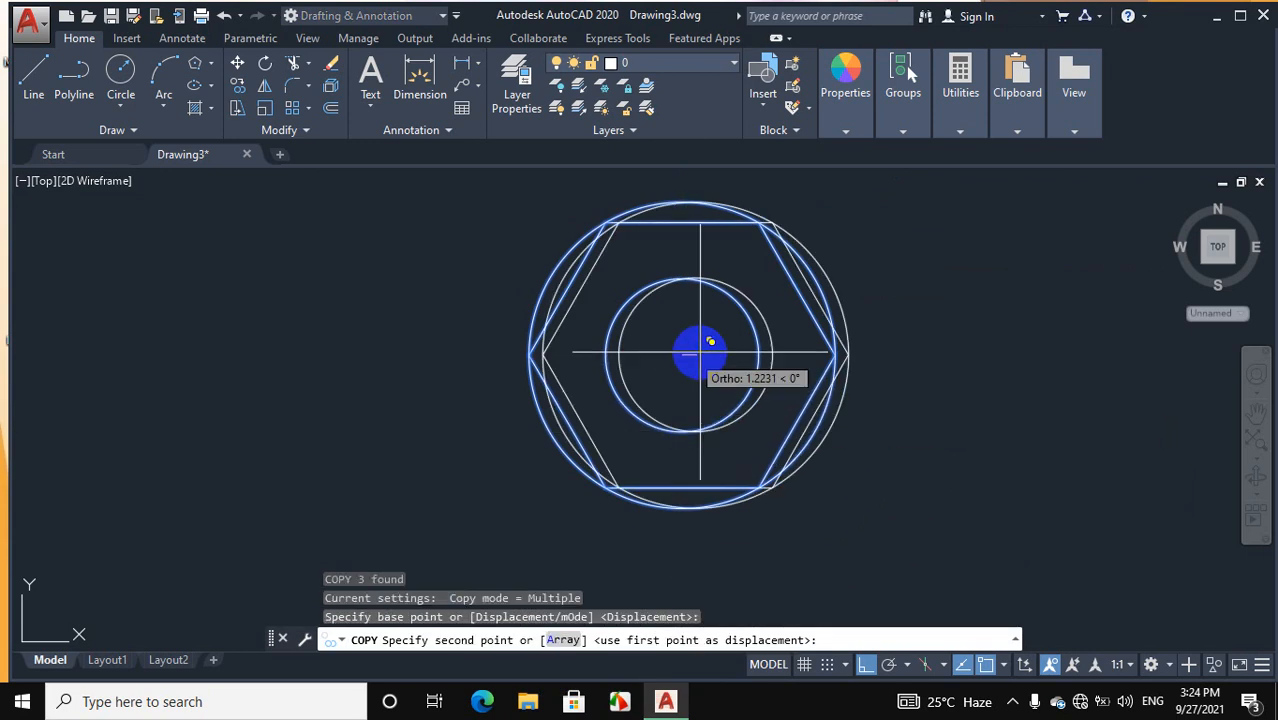
scroll(1000, 360, down, 4)
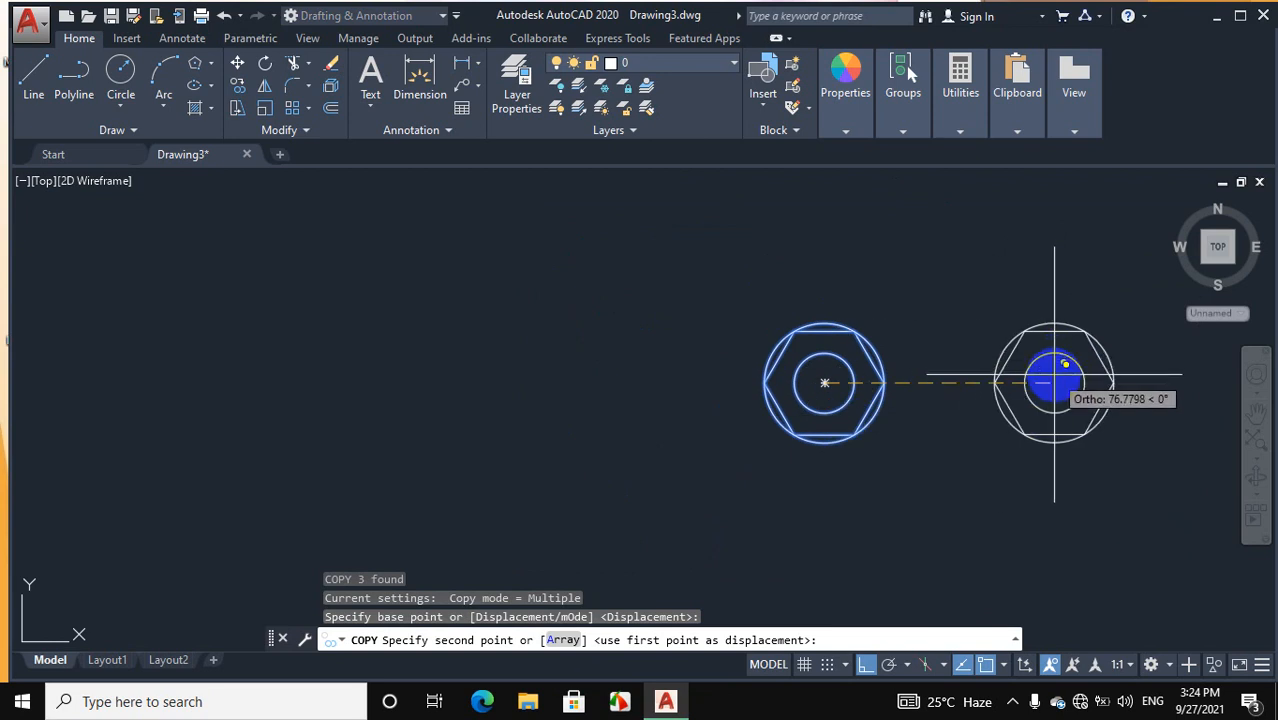
scroll(1053, 371, up, 4)
click(1093, 371)
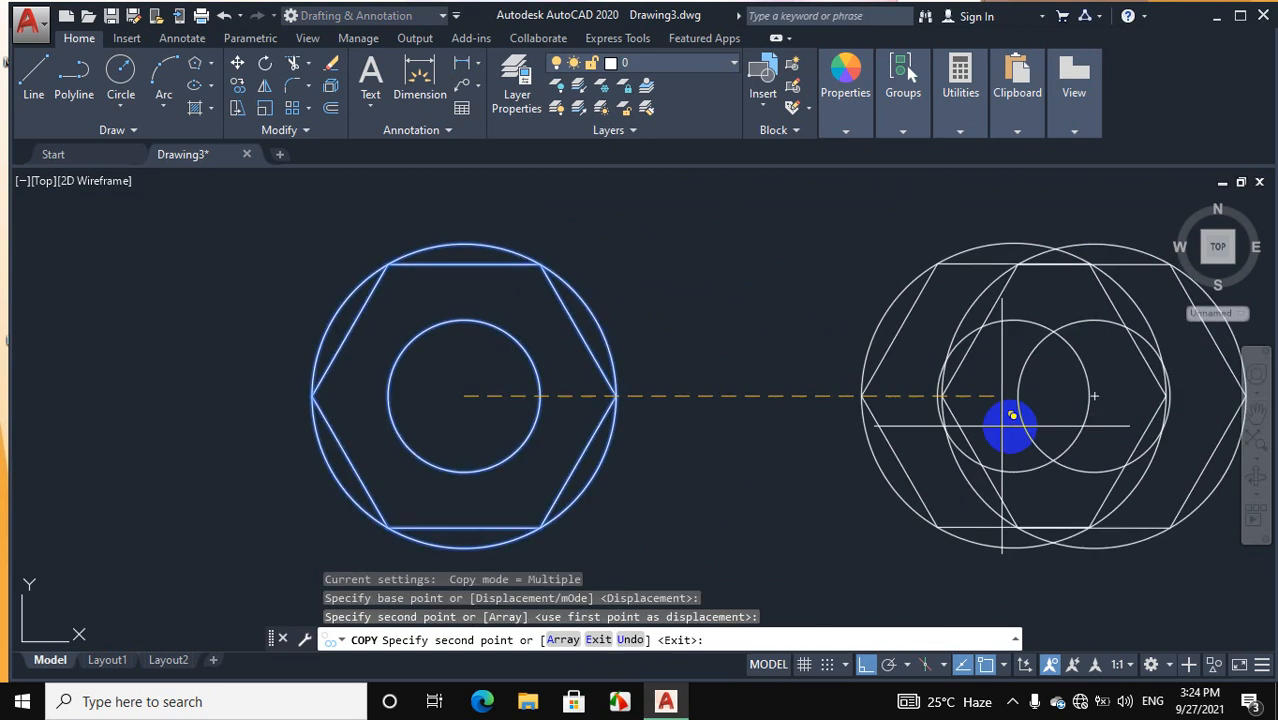
right_click(858, 381)
click(908, 416)
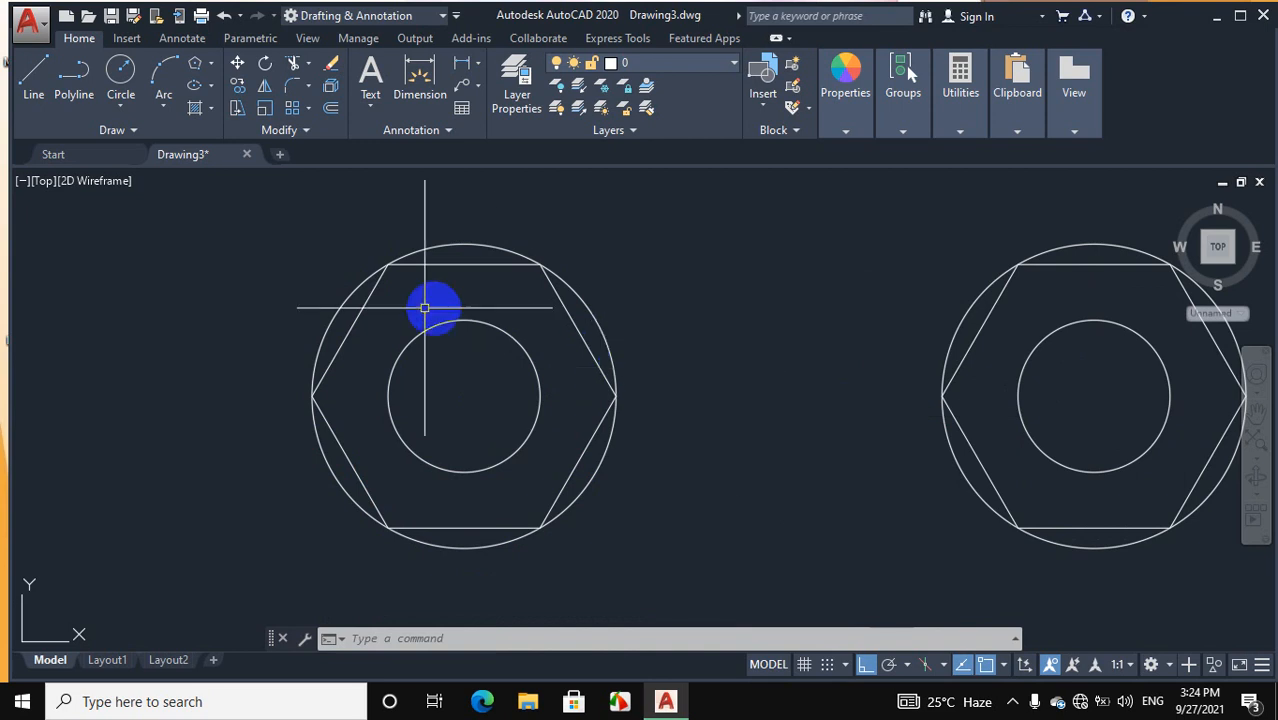
Set the viewport to the SW Isometric view with the Realistic visual style
click(42, 184)
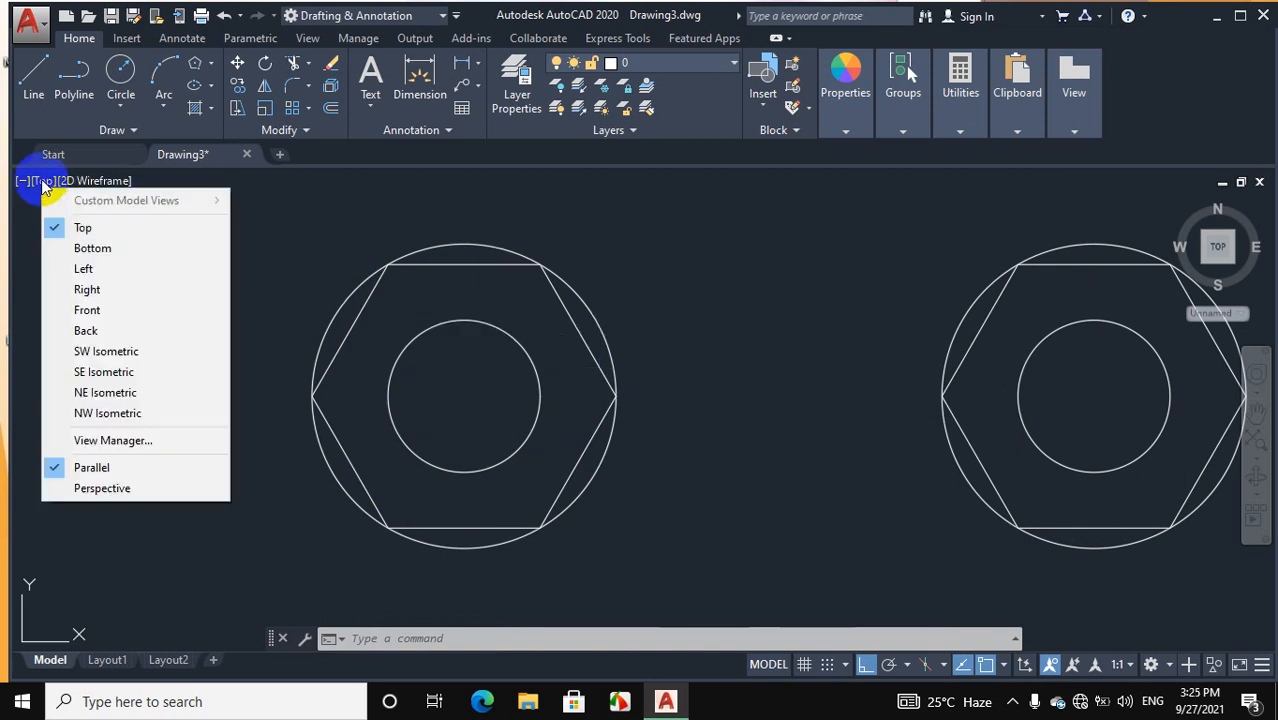
click(100, 351)
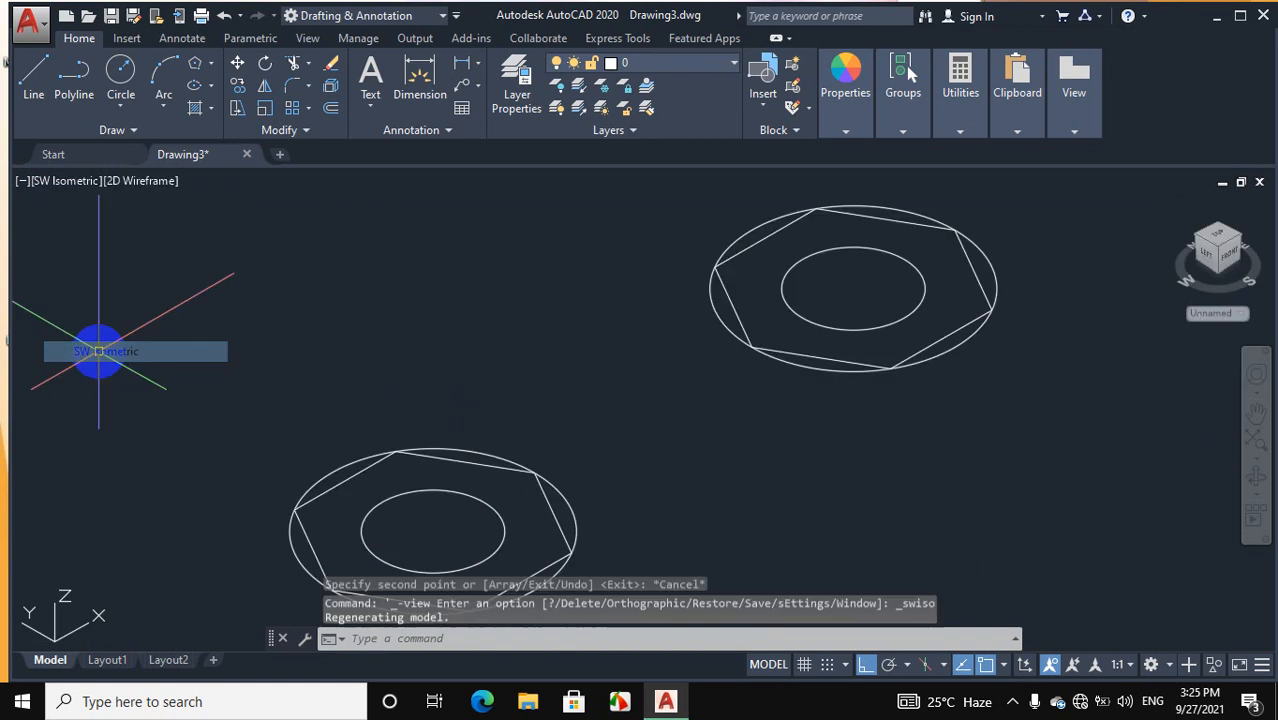
scroll(465, 373, down, 2)
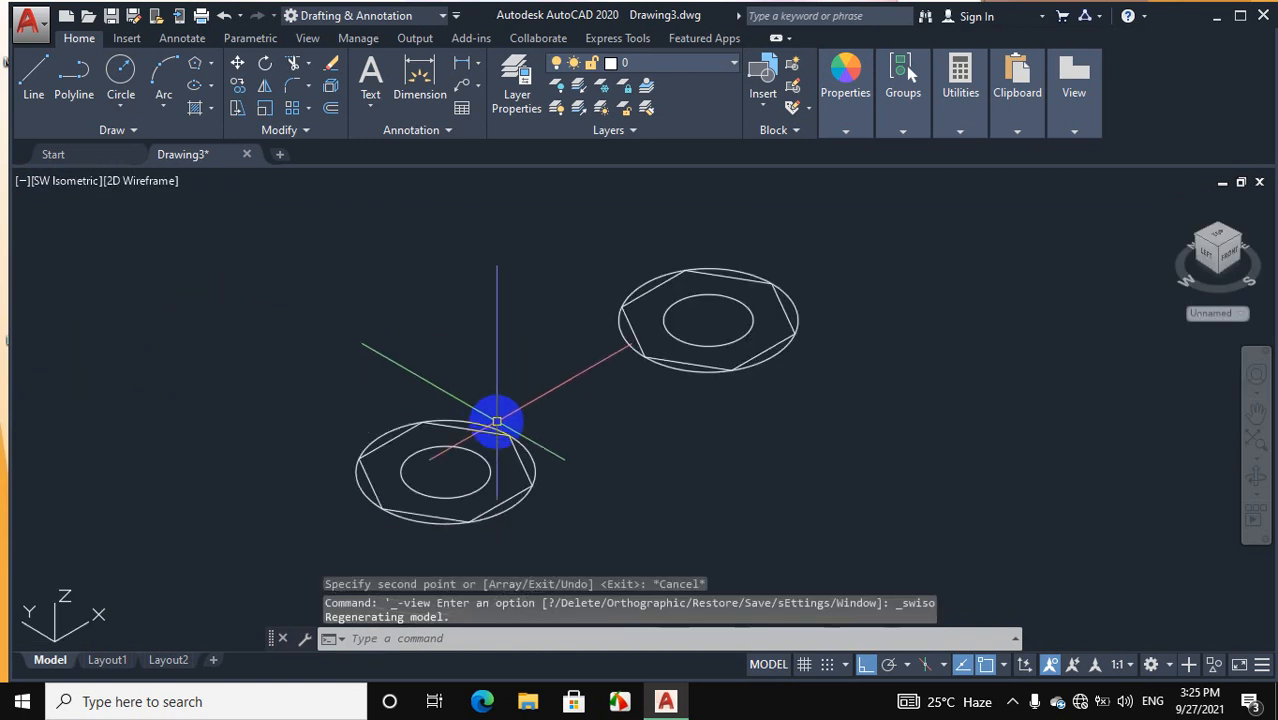
scroll(497, 421, up, 2)
click(143, 183)
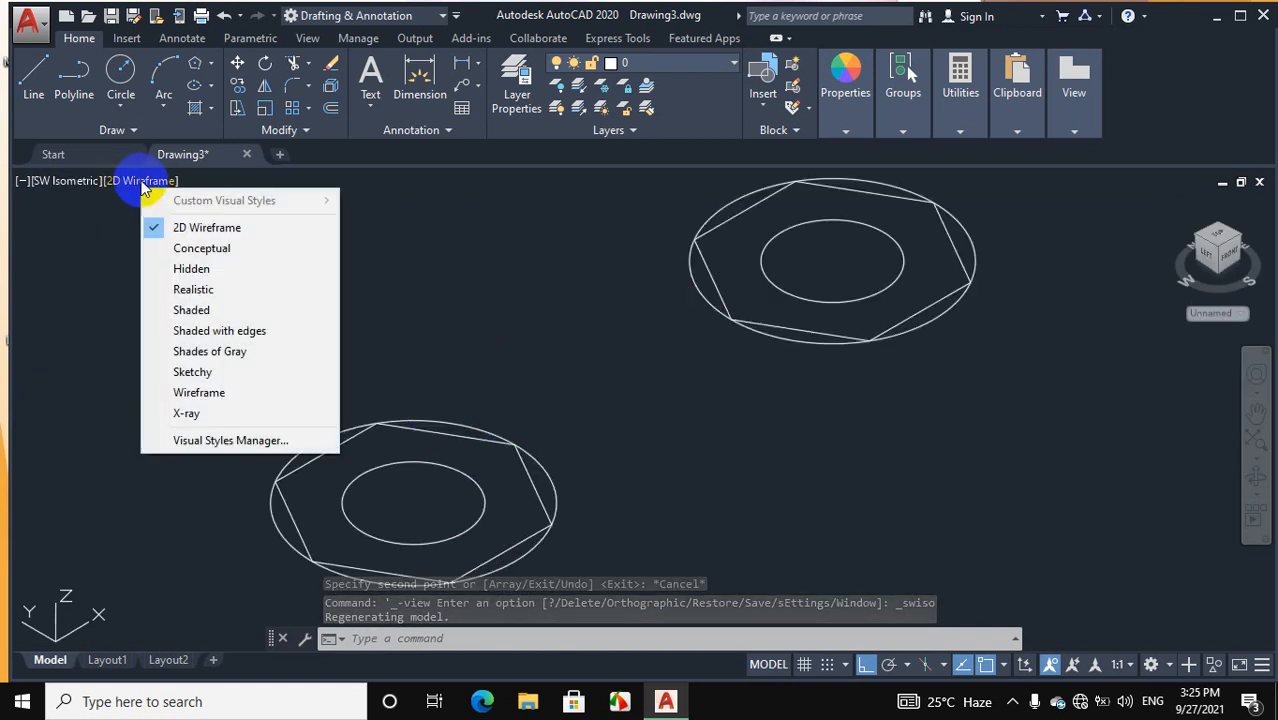
click(195, 290)
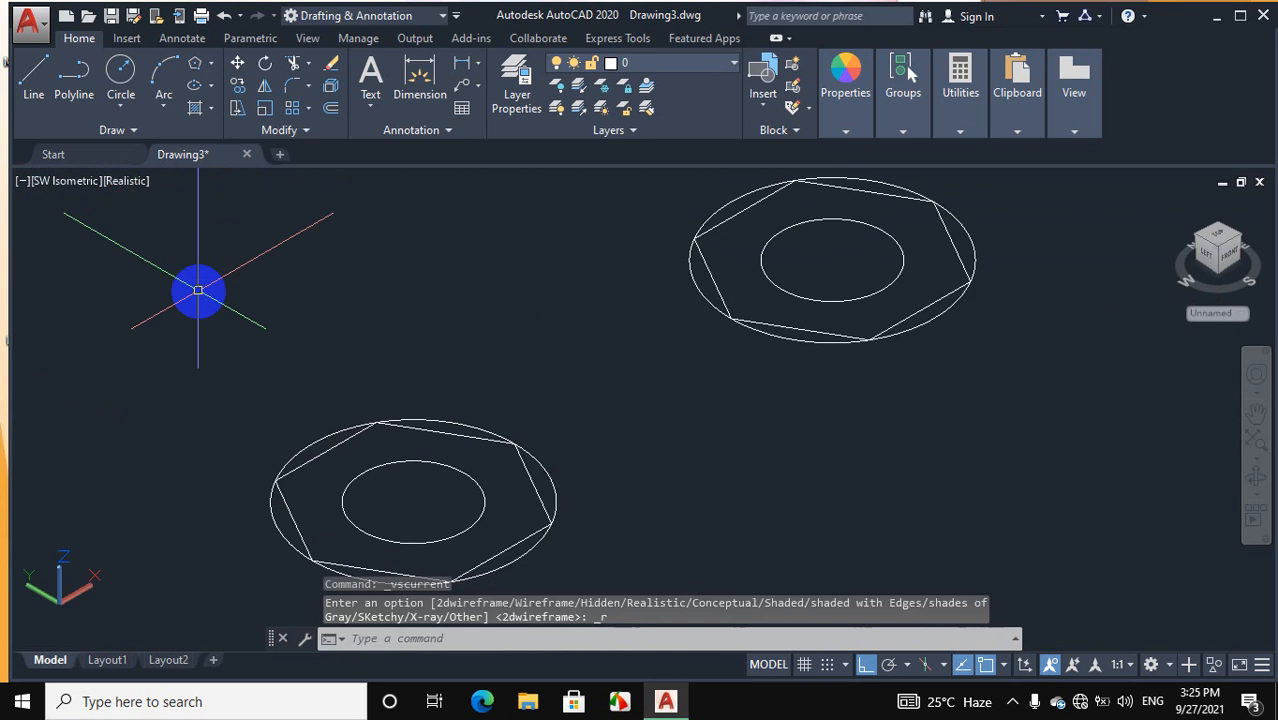
Switch to the 3D Modeling workspace
click(354, 16)
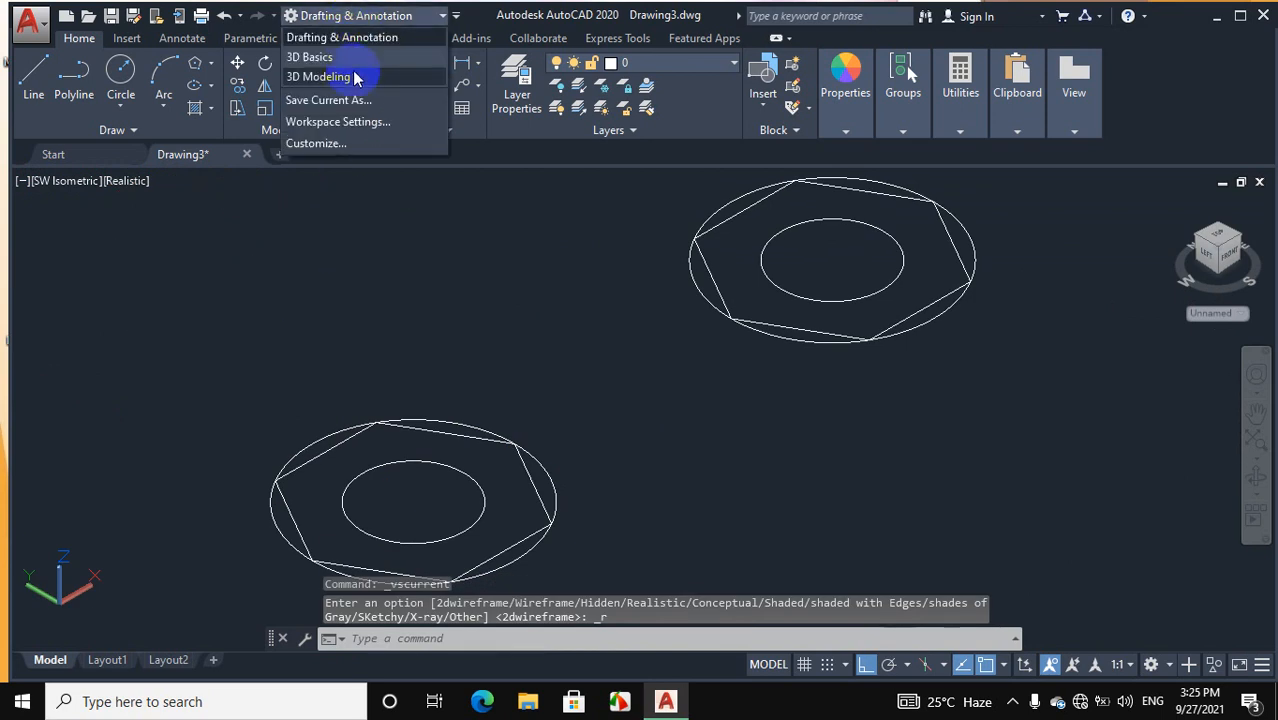
click(352, 79)
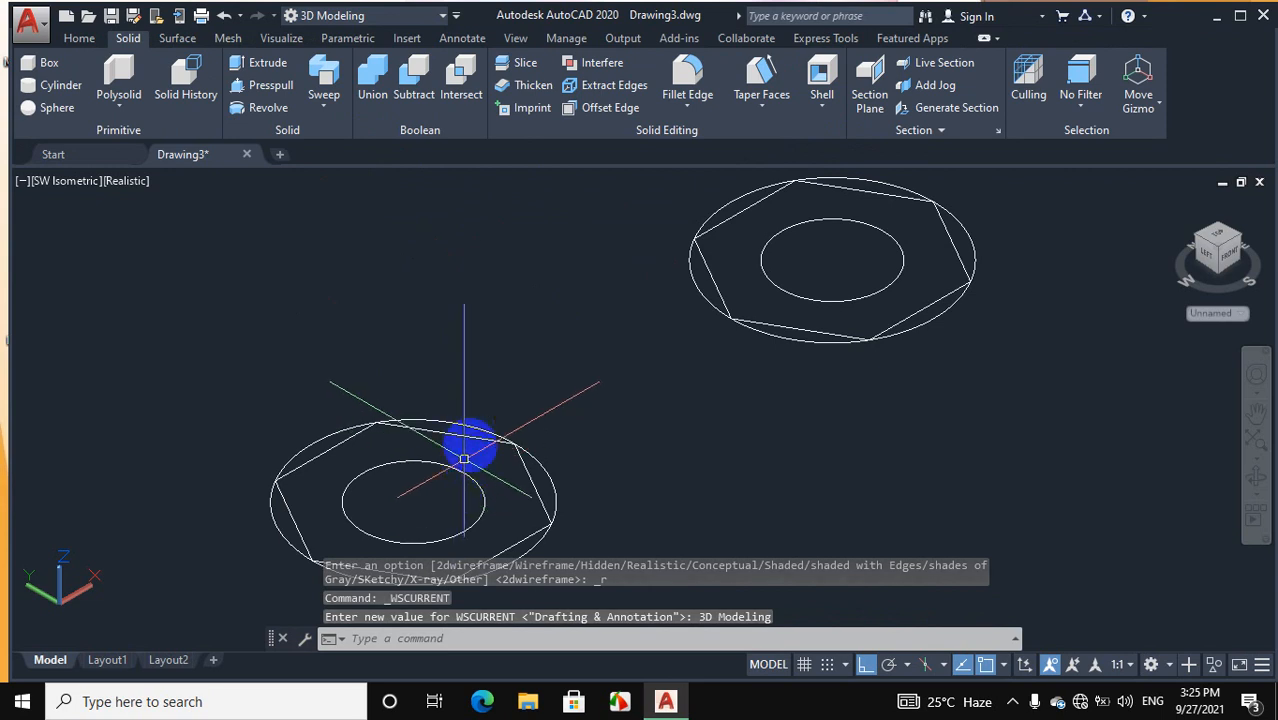
Presspull the inner circle of the original profile upward to a height of 20
scroll(464, 458, up, 3)
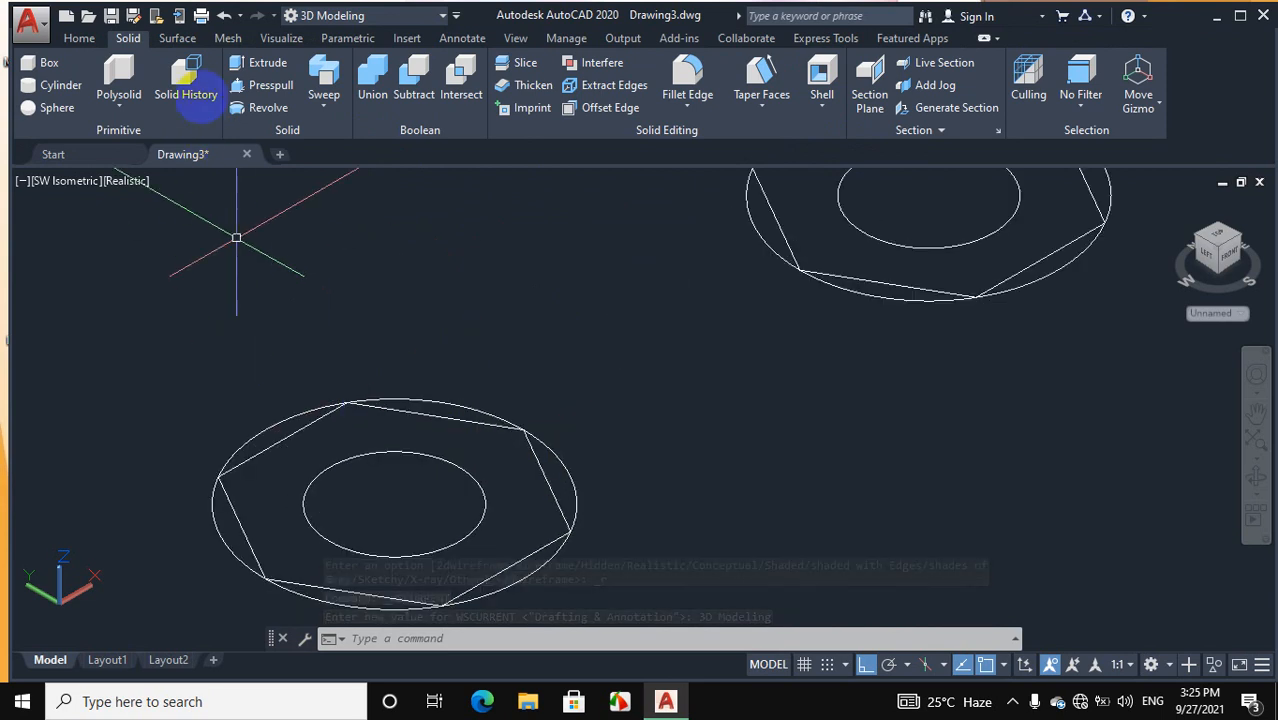
click(80, 42)
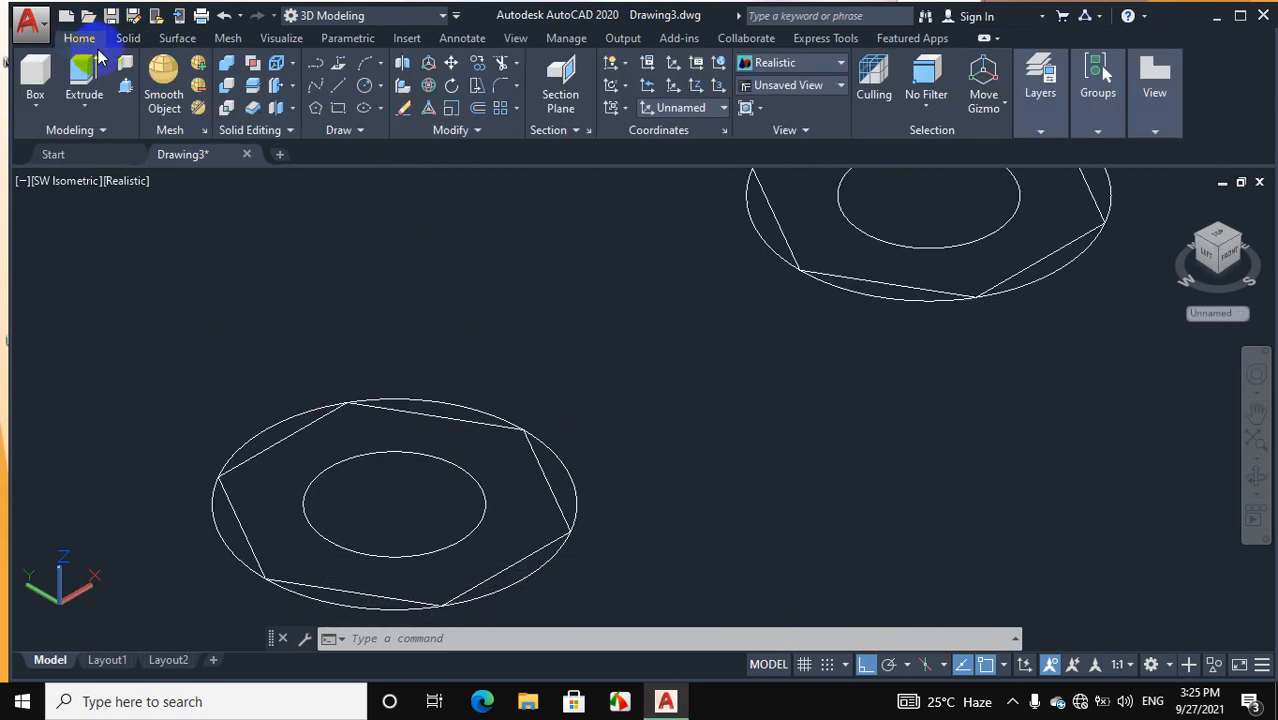
click(126, 90)
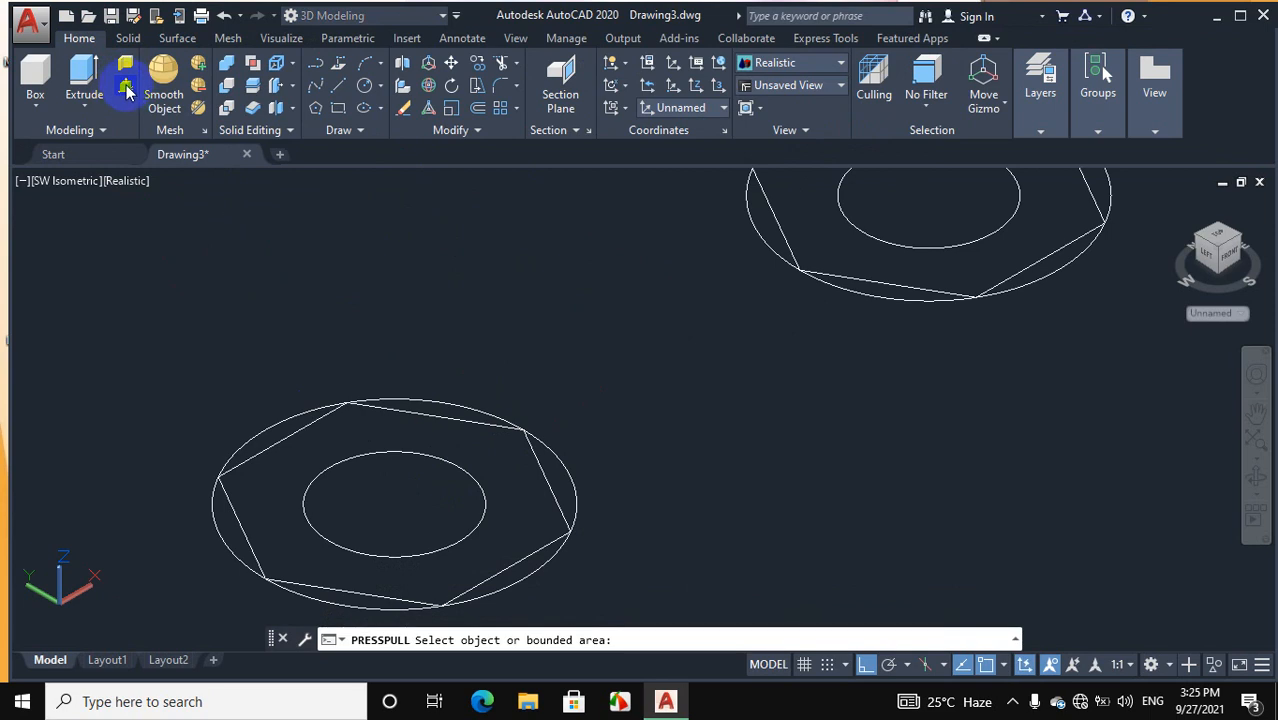
click(456, 505)
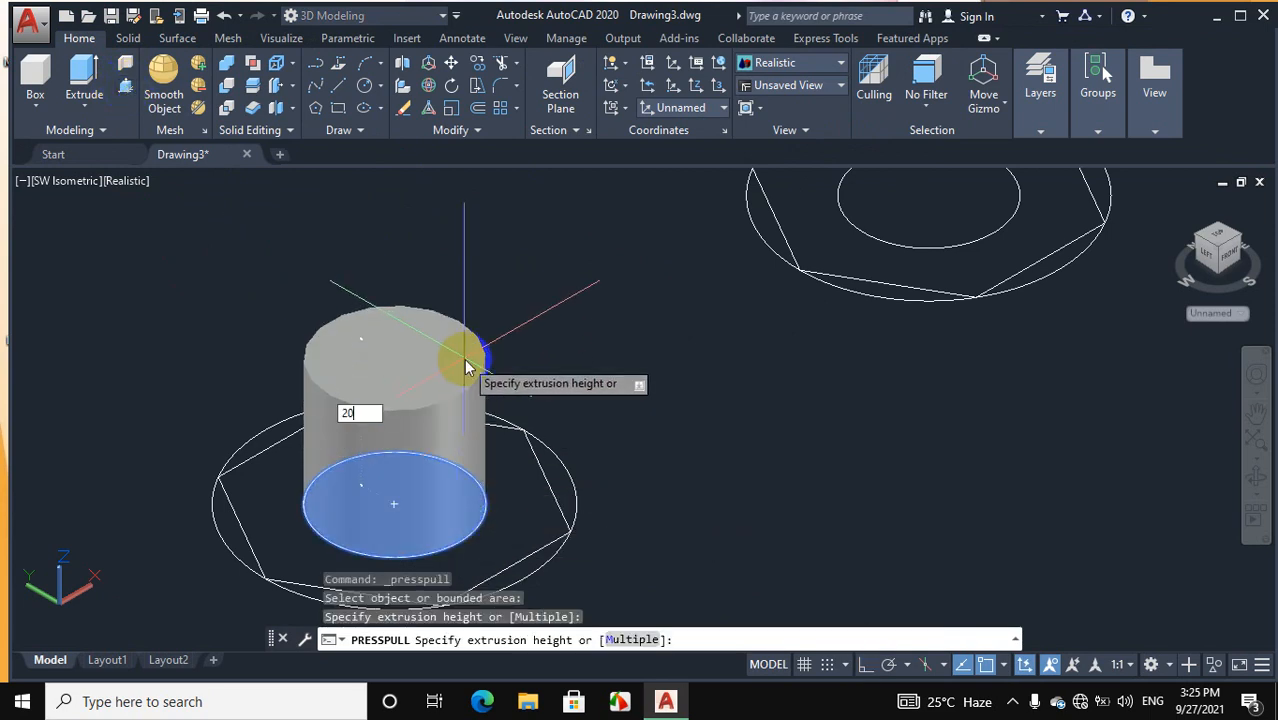
key(Return)
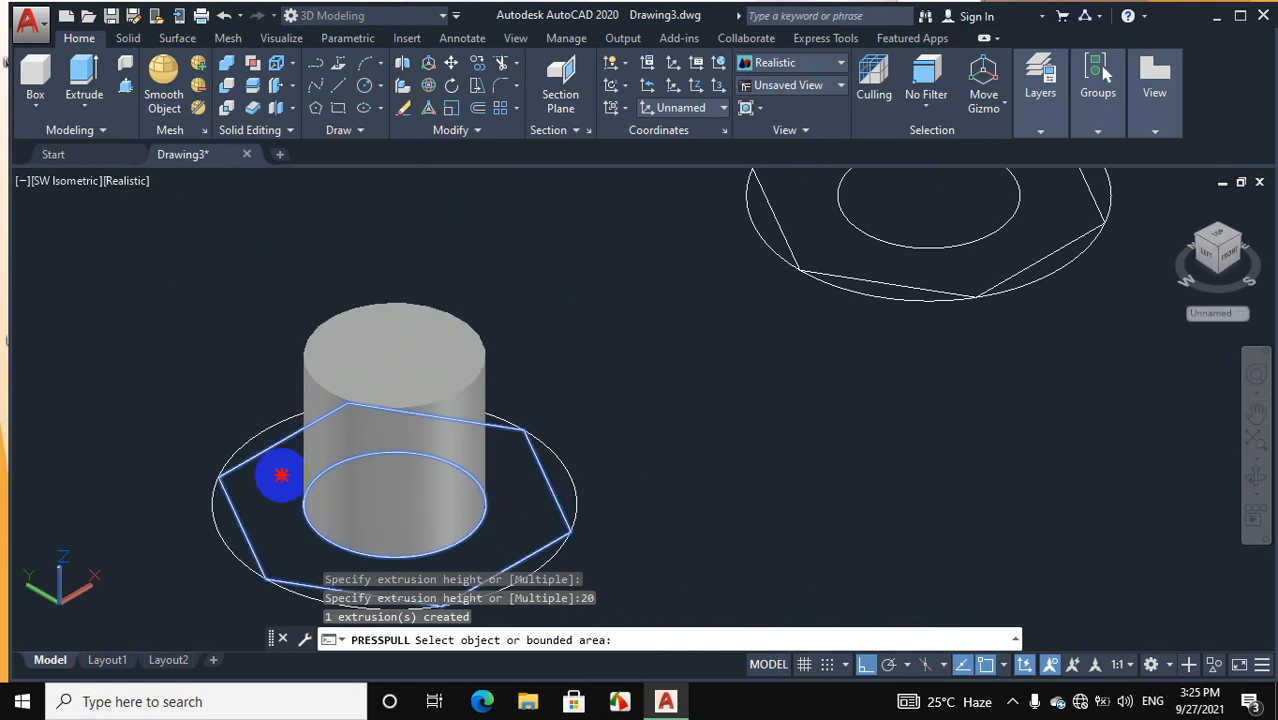
Presspull the area between hexagon and inner circle, and also the outer circle of the same profile, each to a height of 20
click(281, 476)
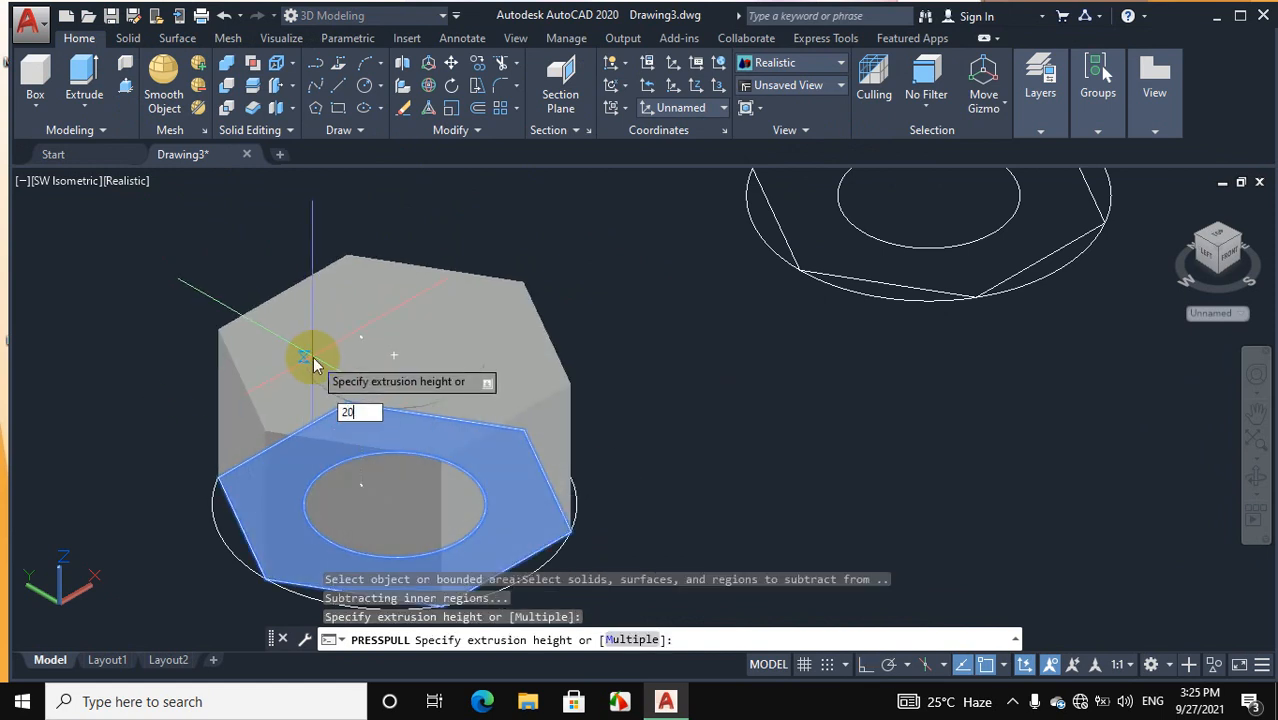
text(20)
key(Return)
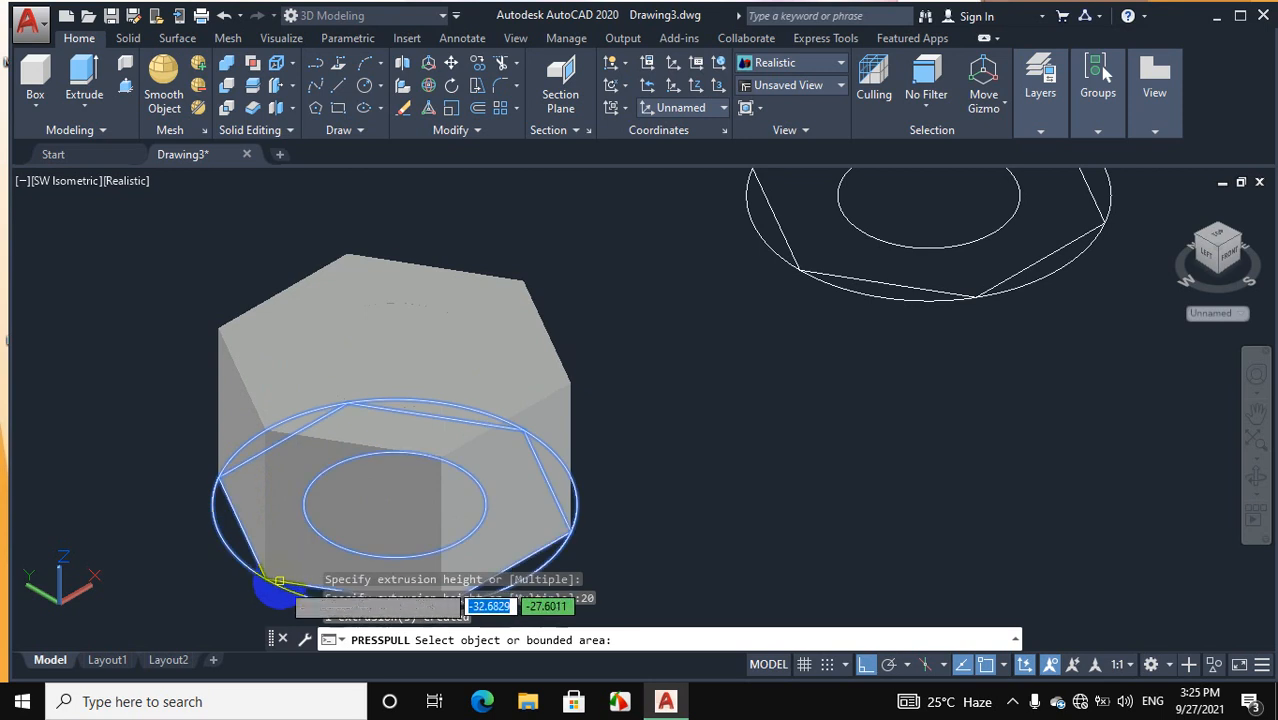
click(279, 590)
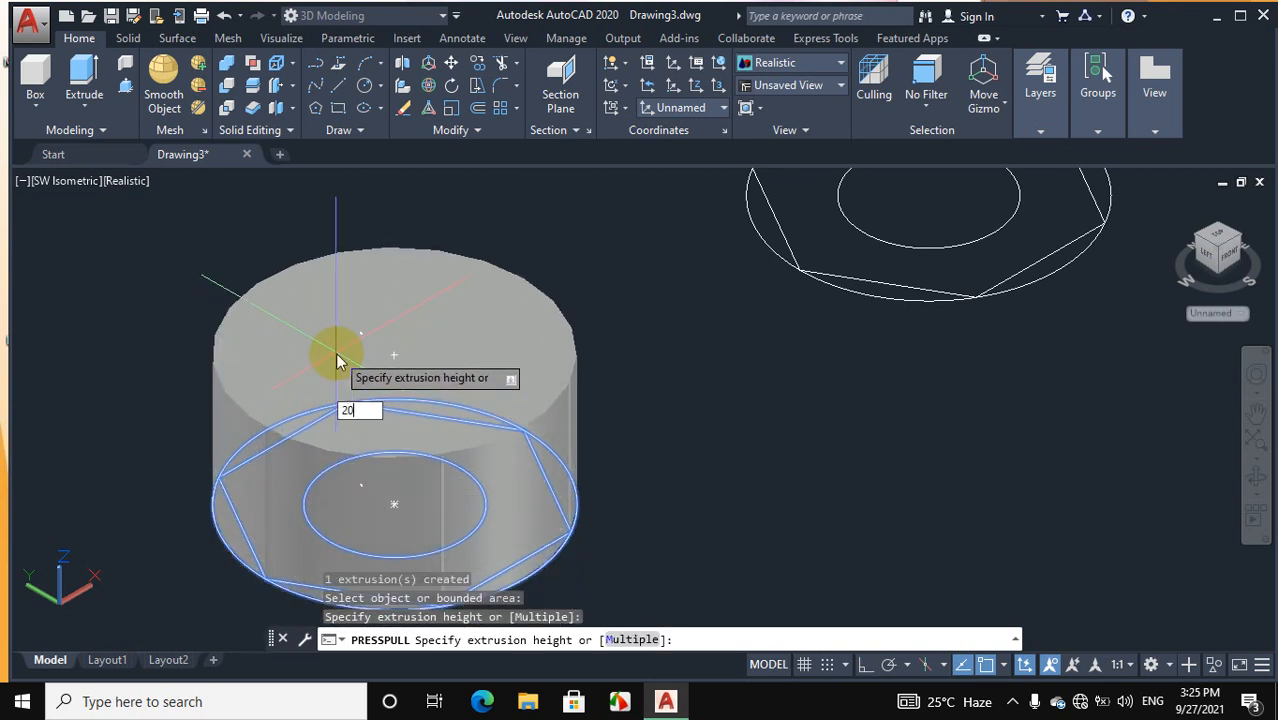
key(Return)
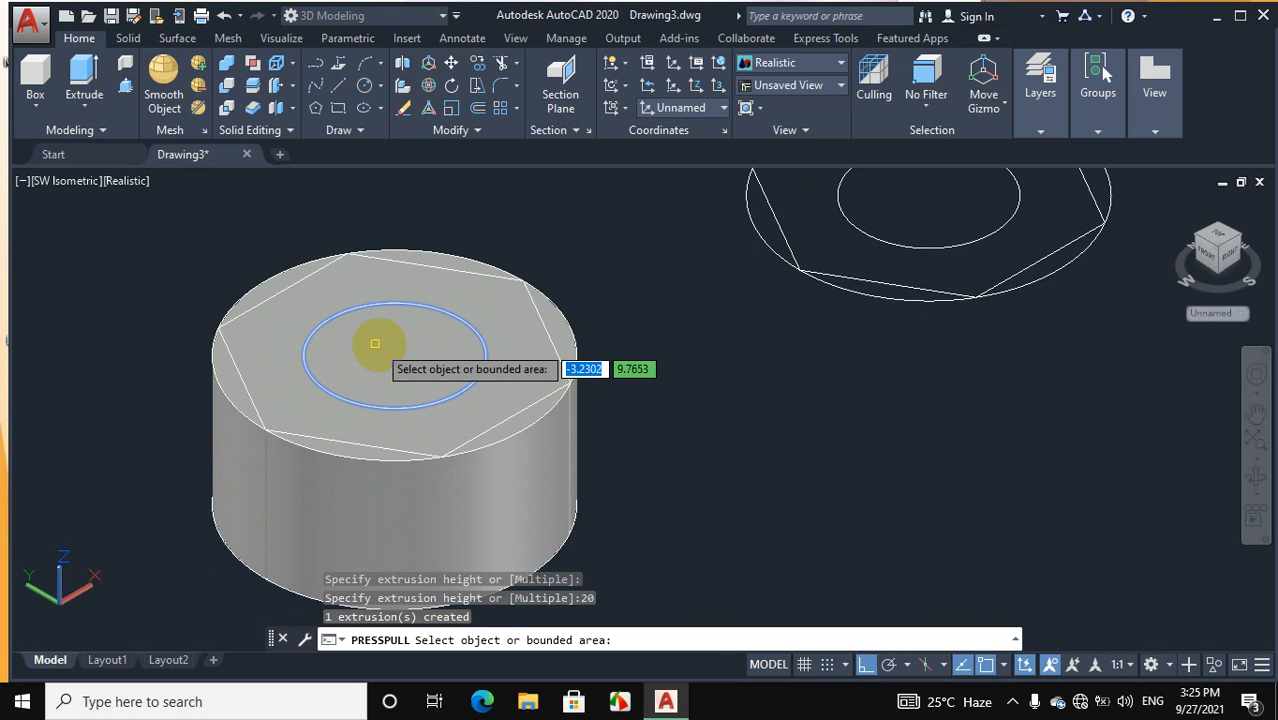
Fillet the upper and lower circular edges of the outer cylinder with a radius of 3
scroll(561, 306, down, 2)
scroll(427, 411, up, 2)
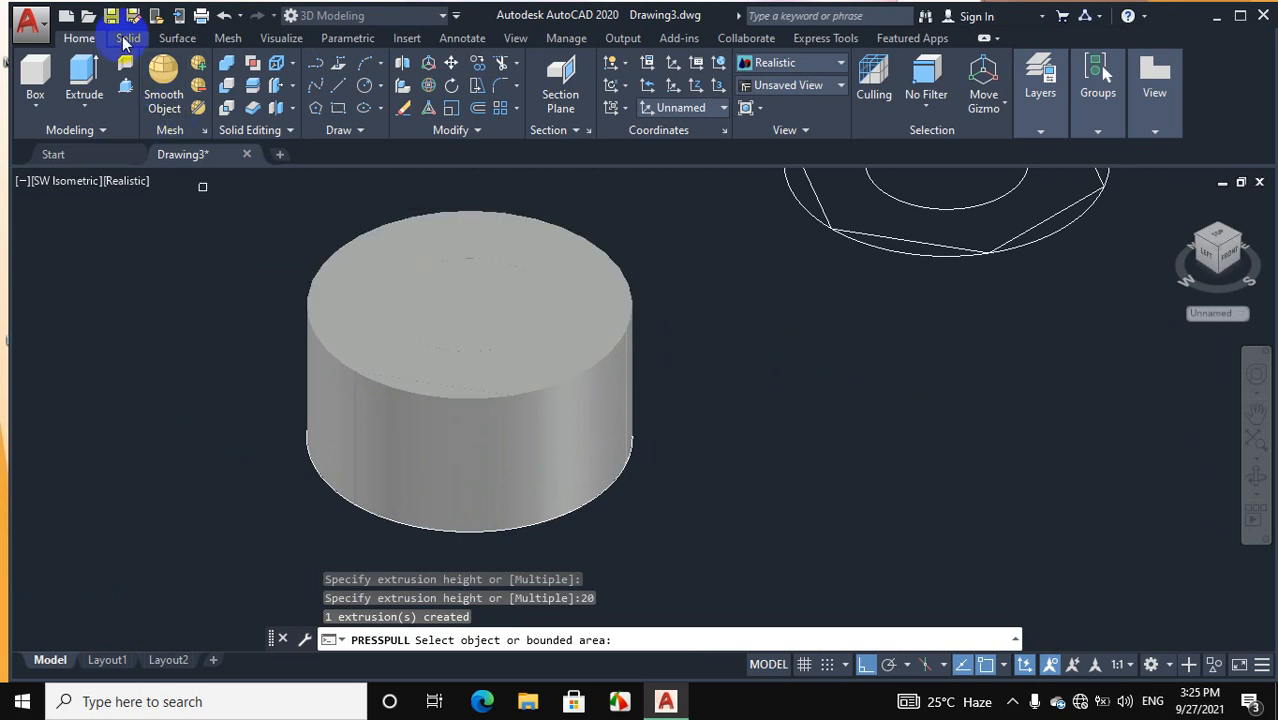
click(127, 38)
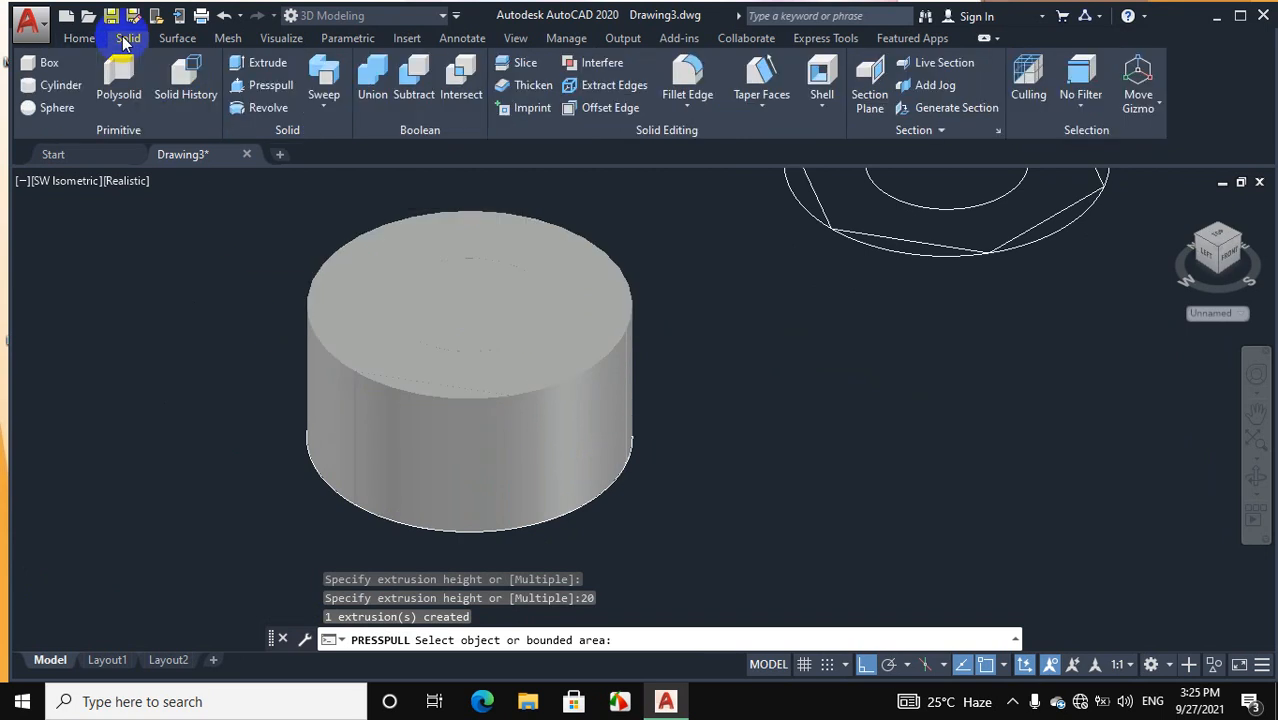
click(687, 78)
right_click(728, 289)
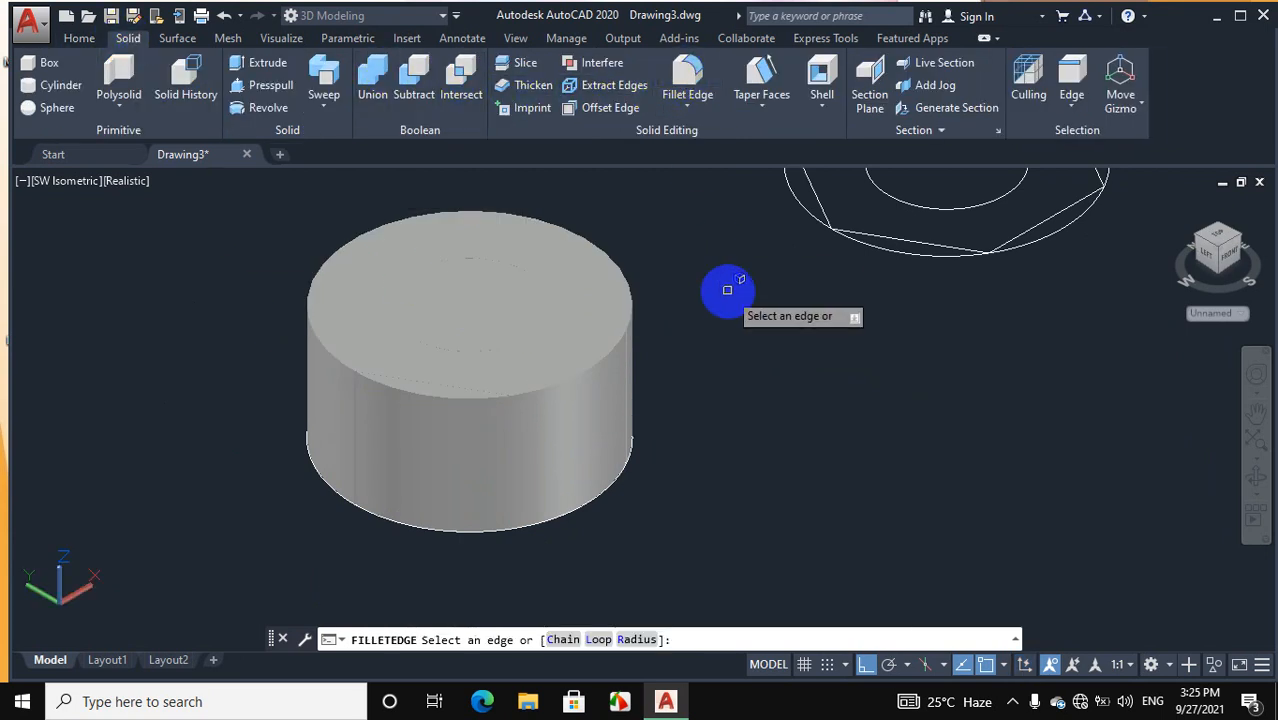
click(765, 412)
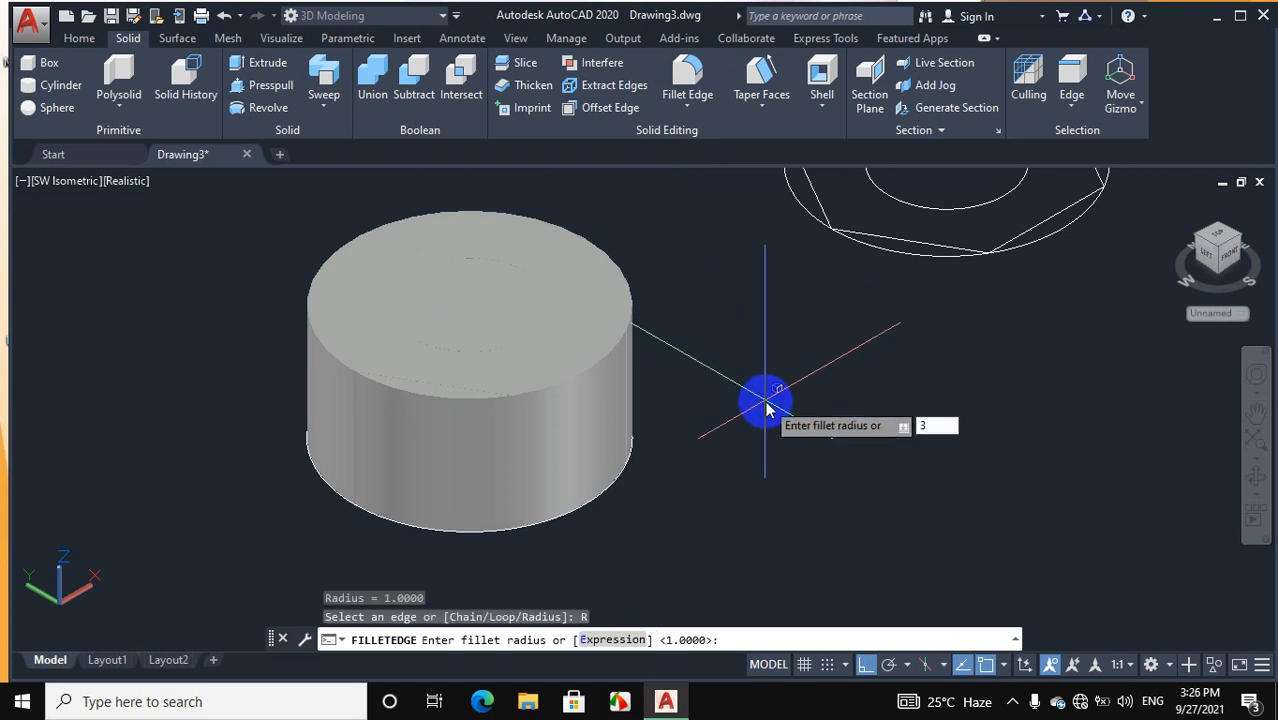
key(Return)
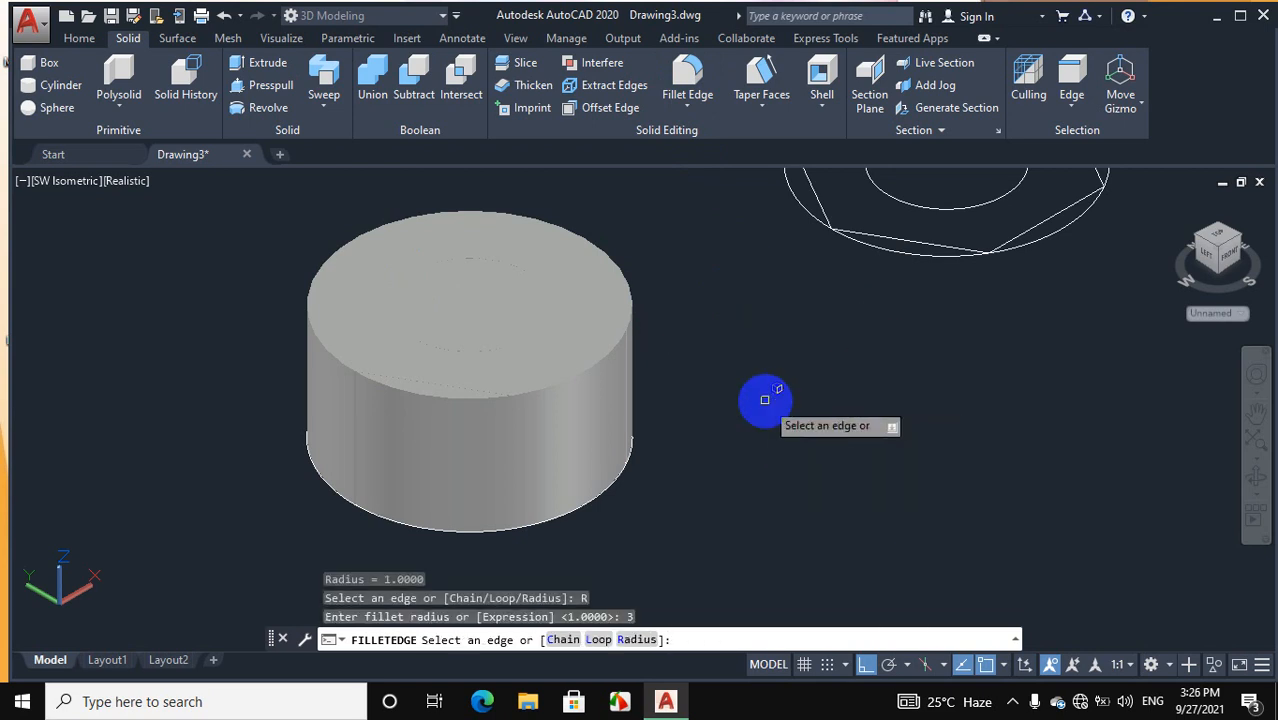
click(490, 396)
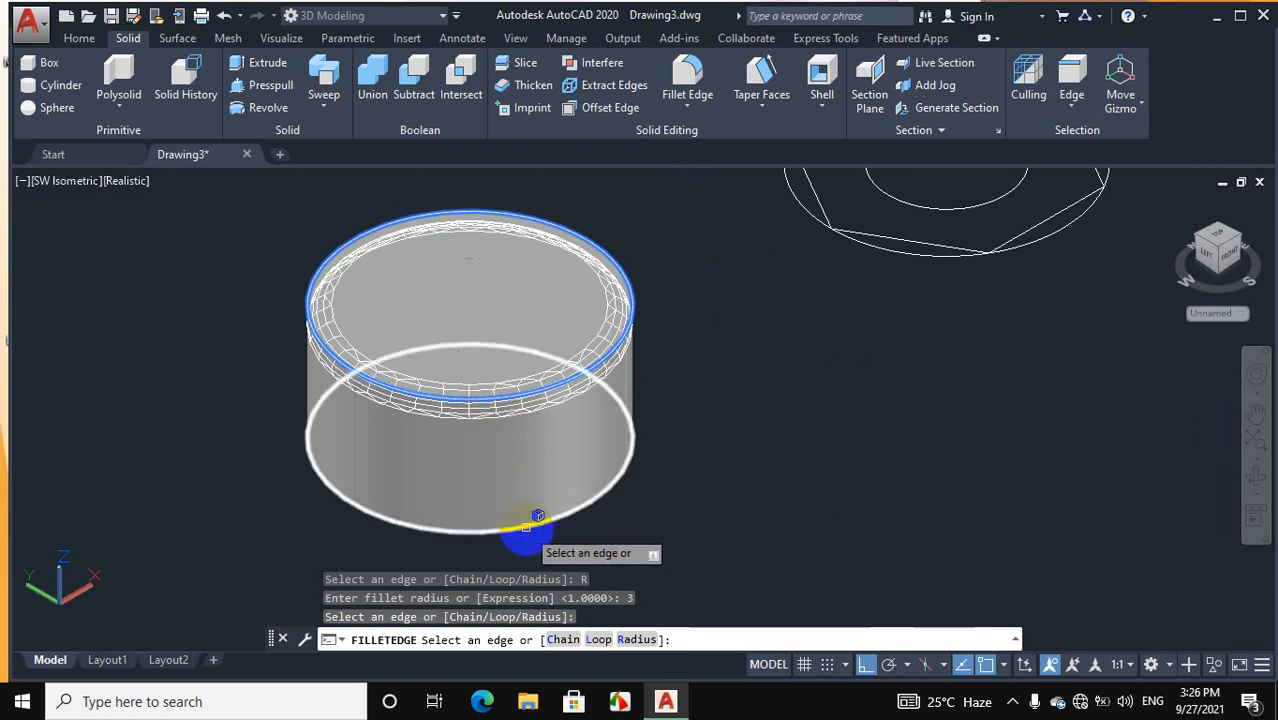
click(529, 523)
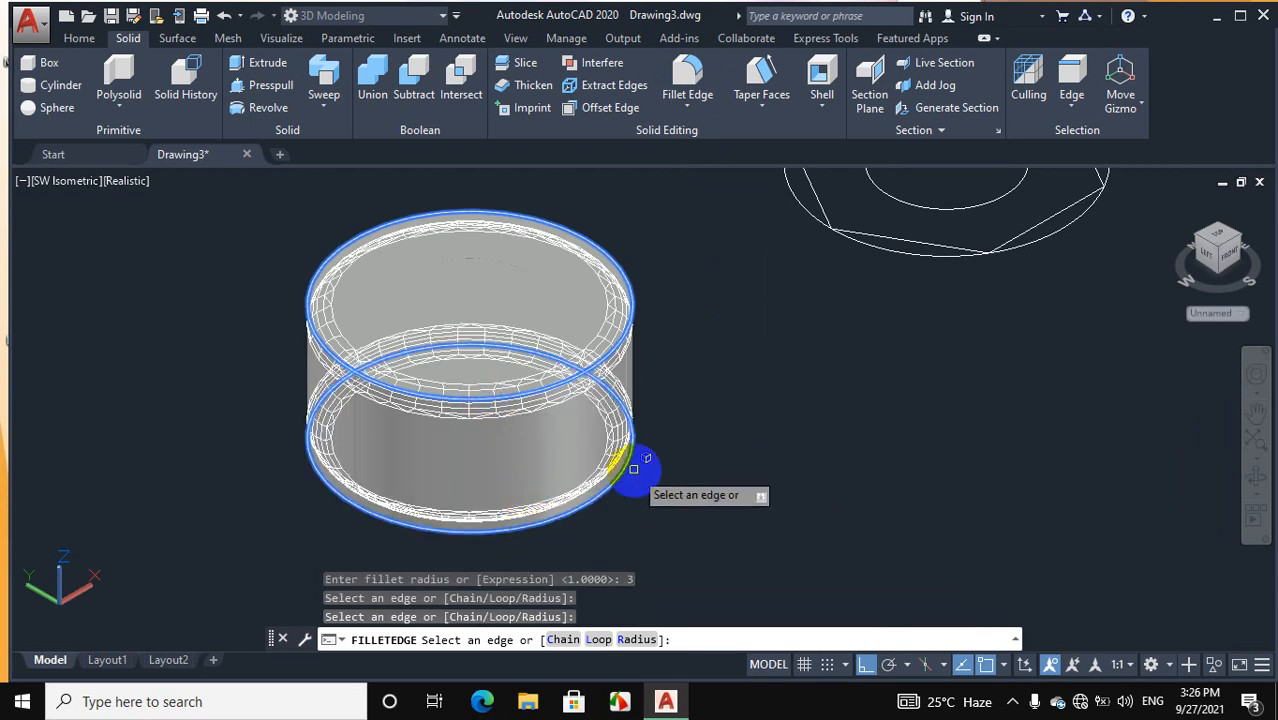
key(Return)
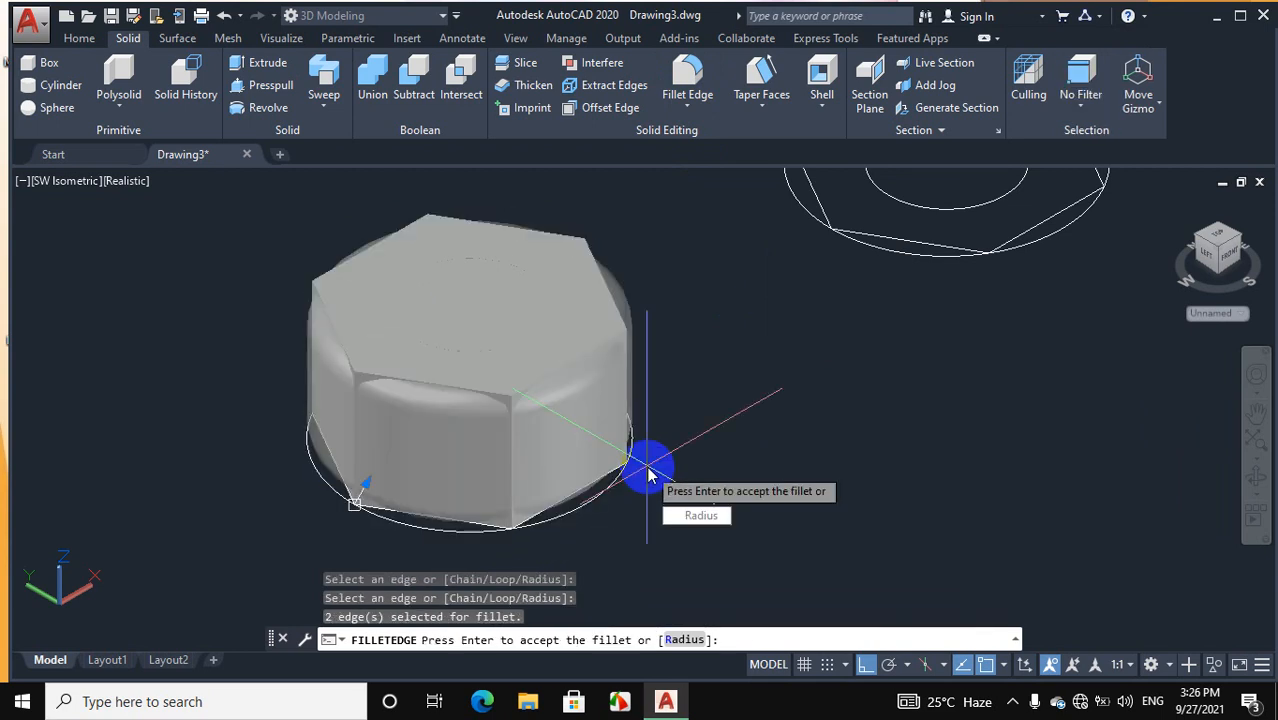
key(Return)
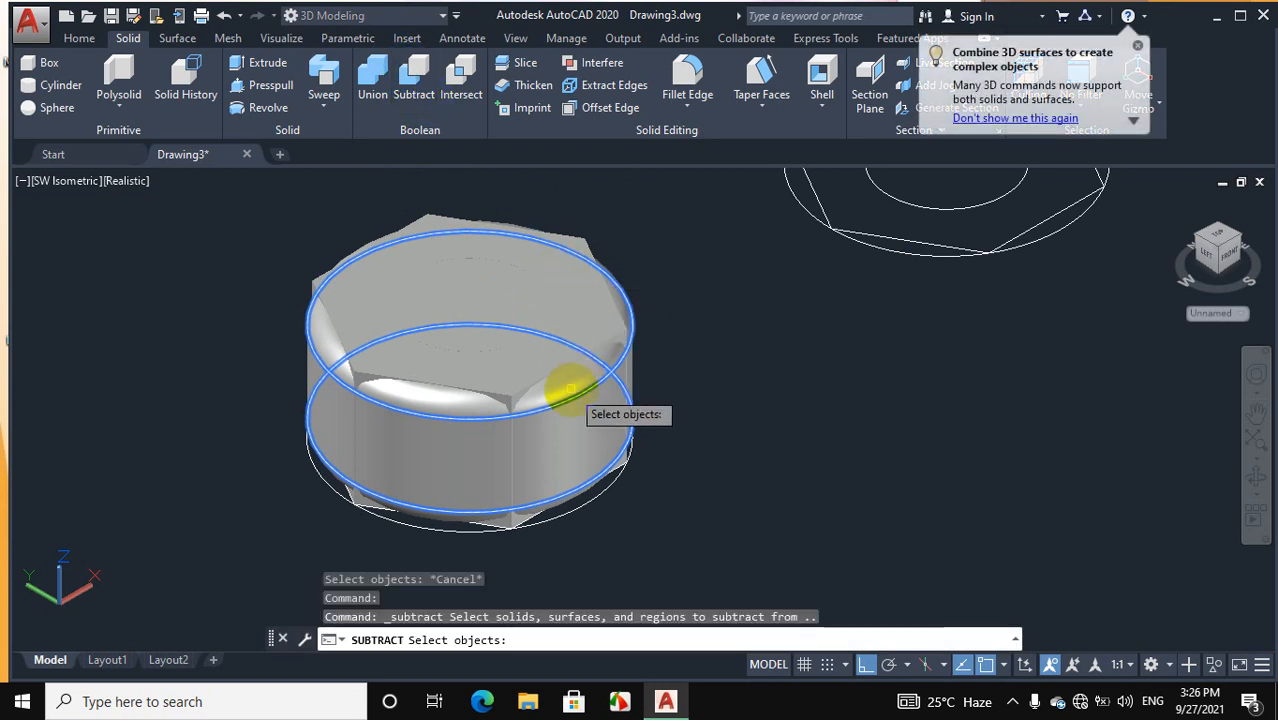
Subtract the inner cylinder from the filleted outer cylinder to cut the centre hole
click(590, 332)
key(Return)
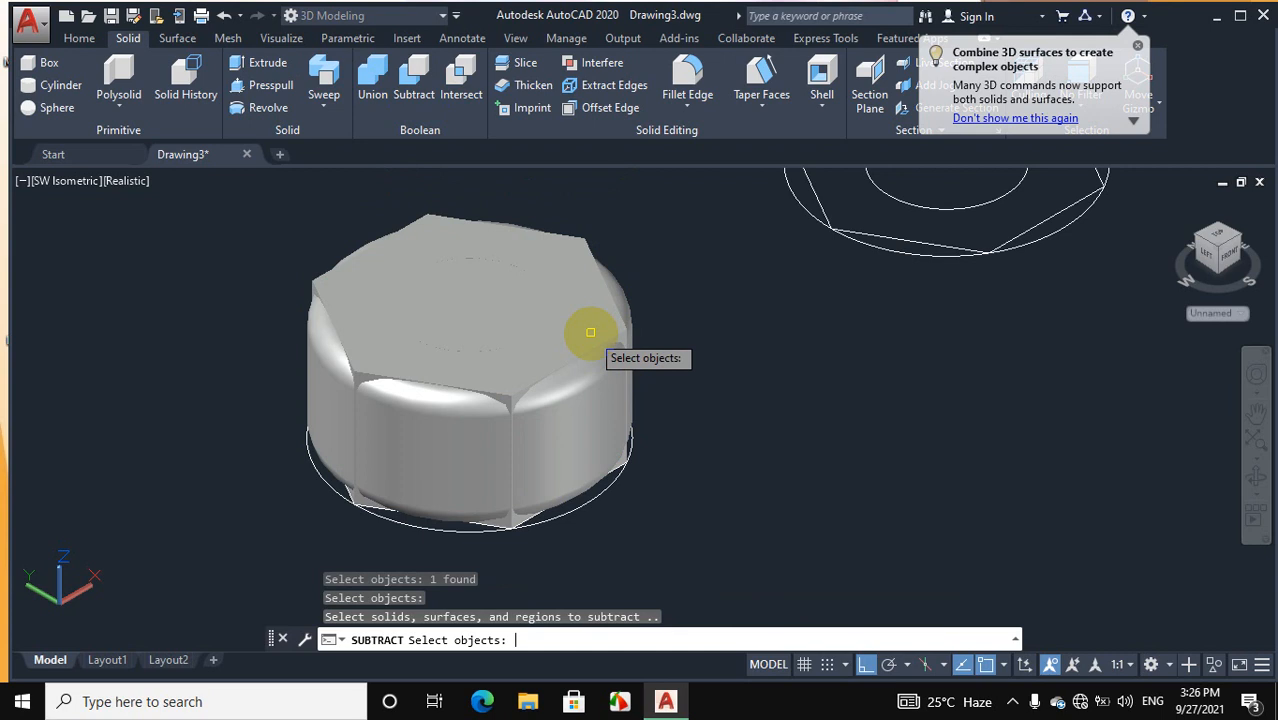
click(487, 320)
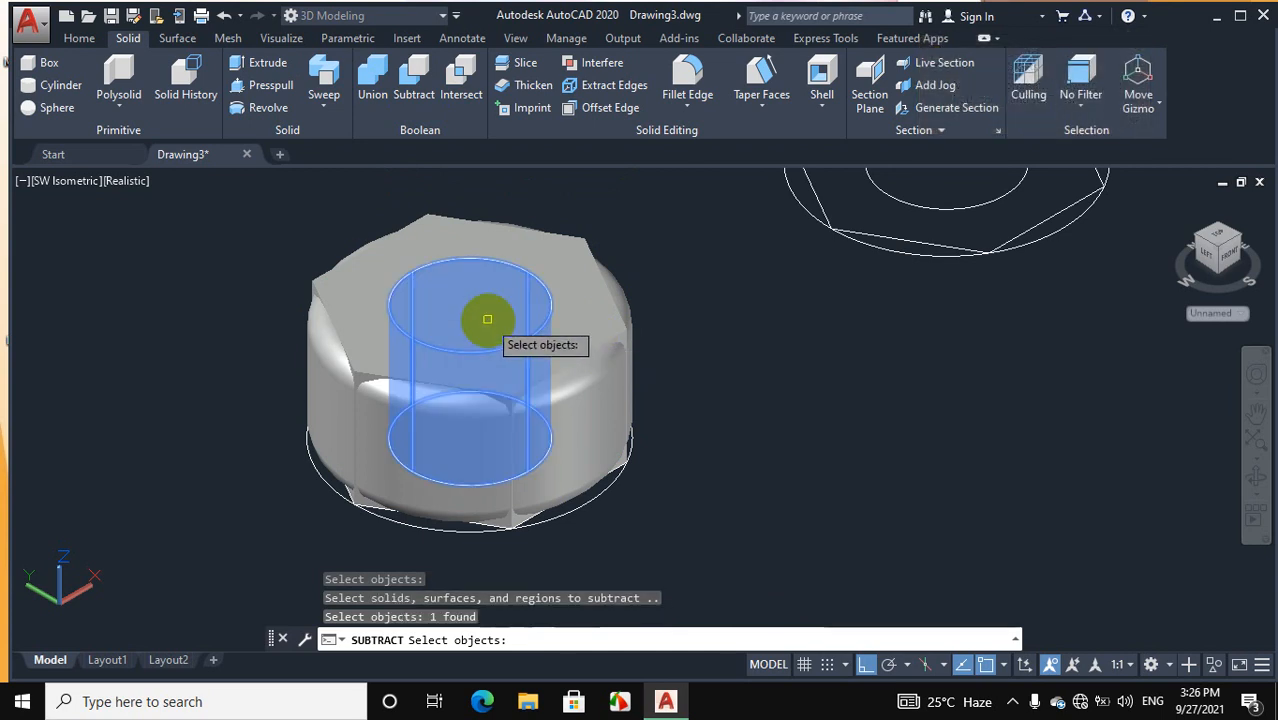
key(Return)
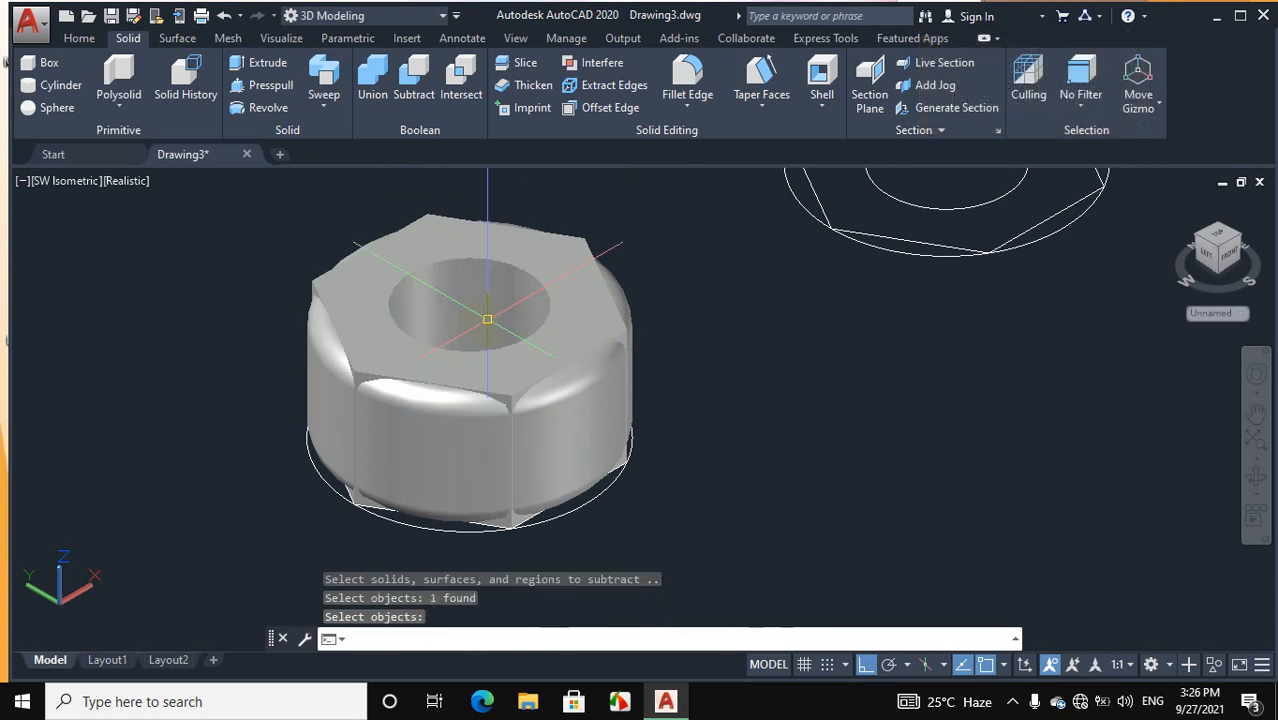
Intersect the filleted outer cylinder with the hexagonal solid to form the nut body with rounded corners
click(1256, 480)
drag(656, 385, 639, 422)
right_click(695, 360)
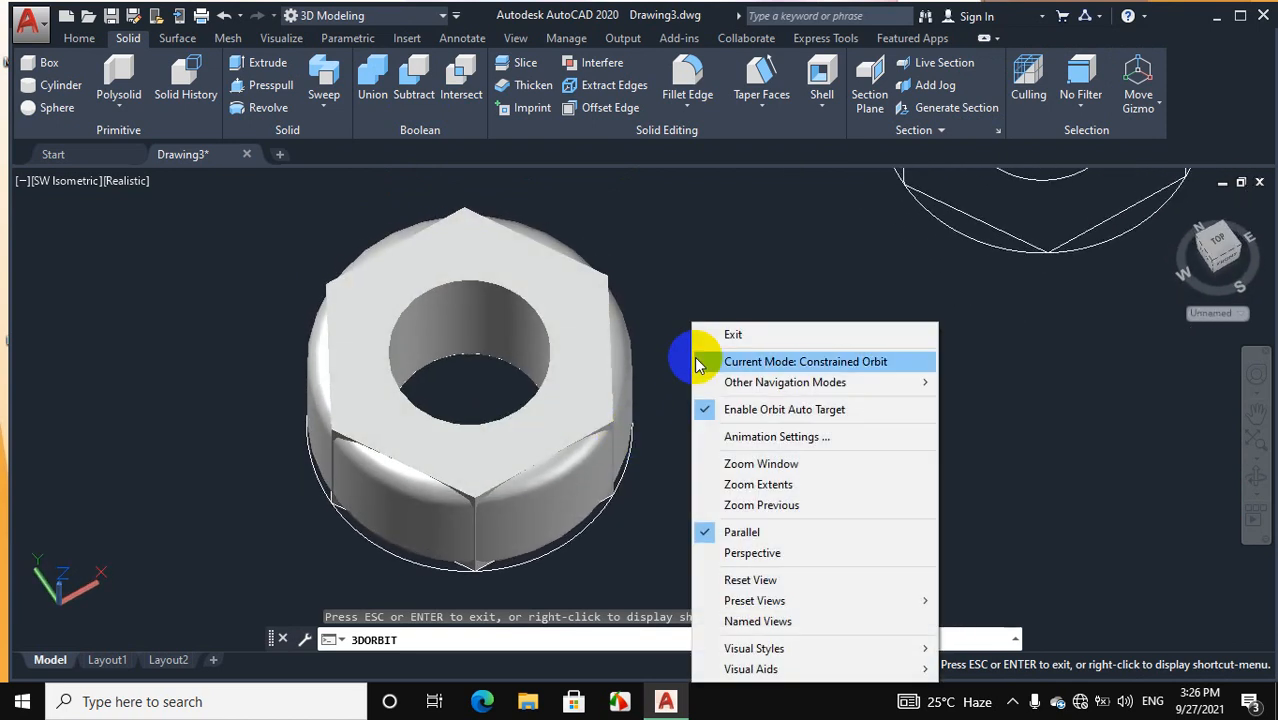
click(731, 335)
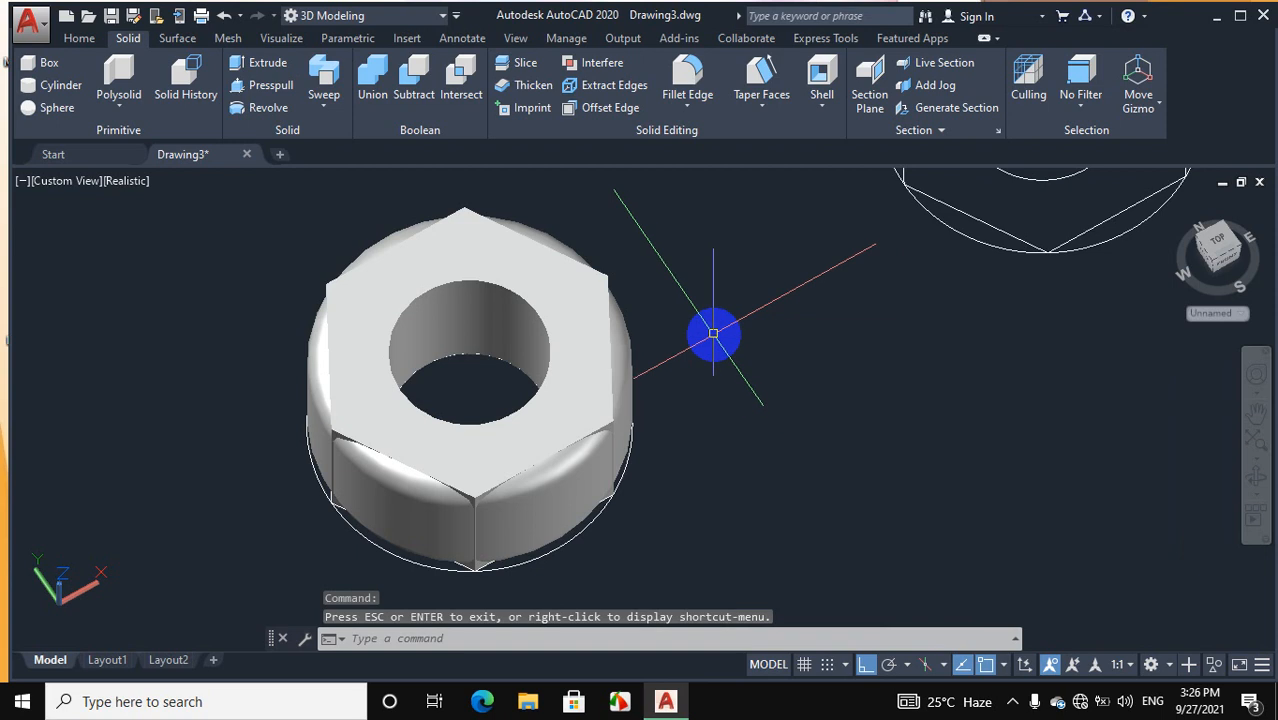
click(463, 70)
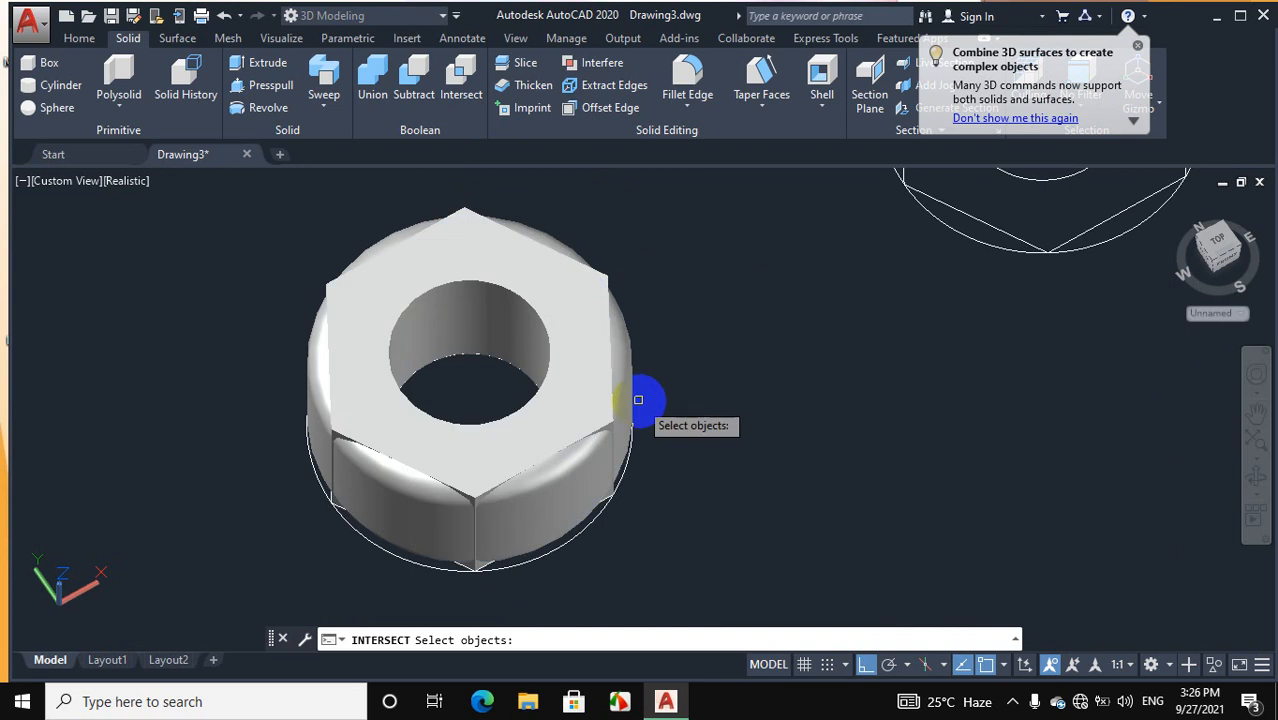
click(623, 388)
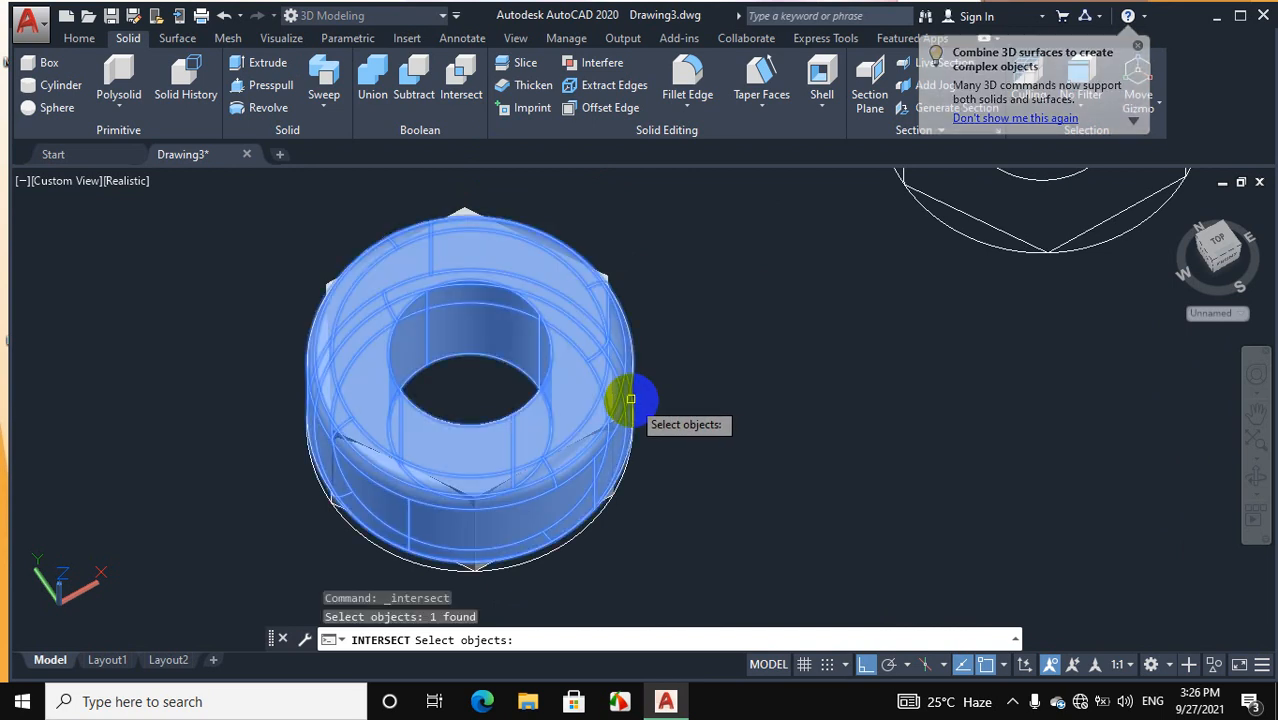
click(583, 302)
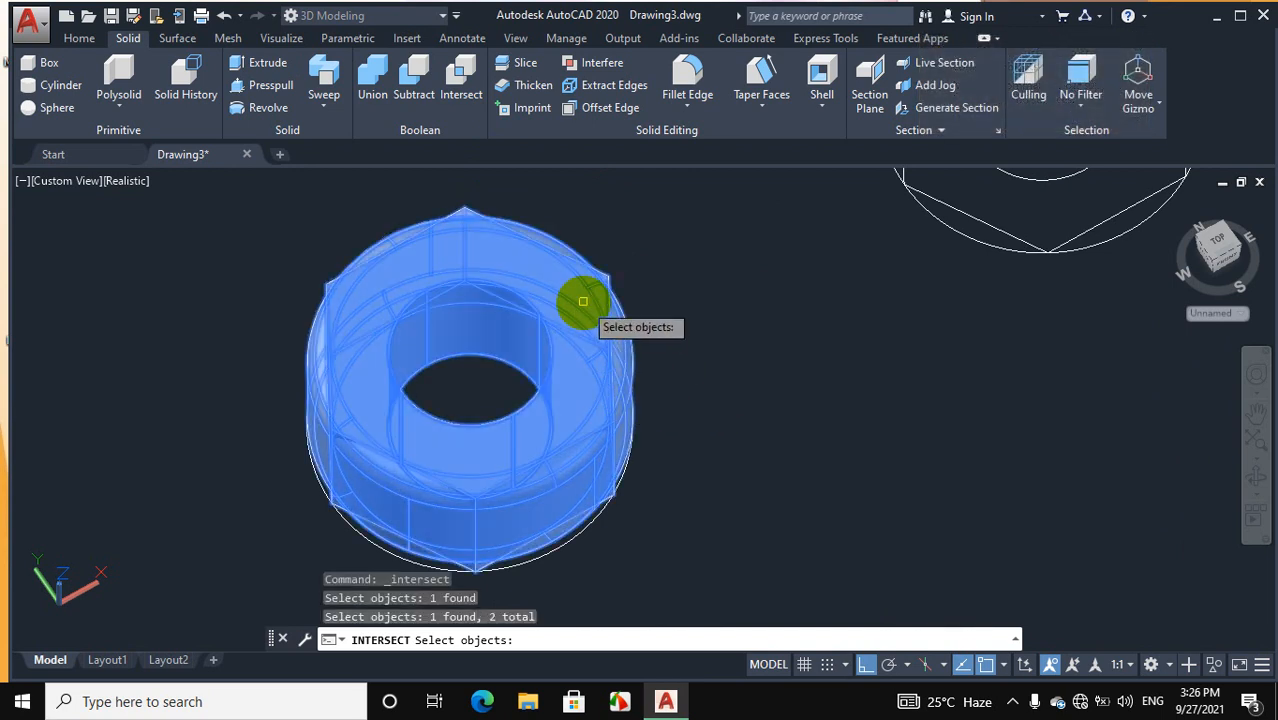
key(Return)
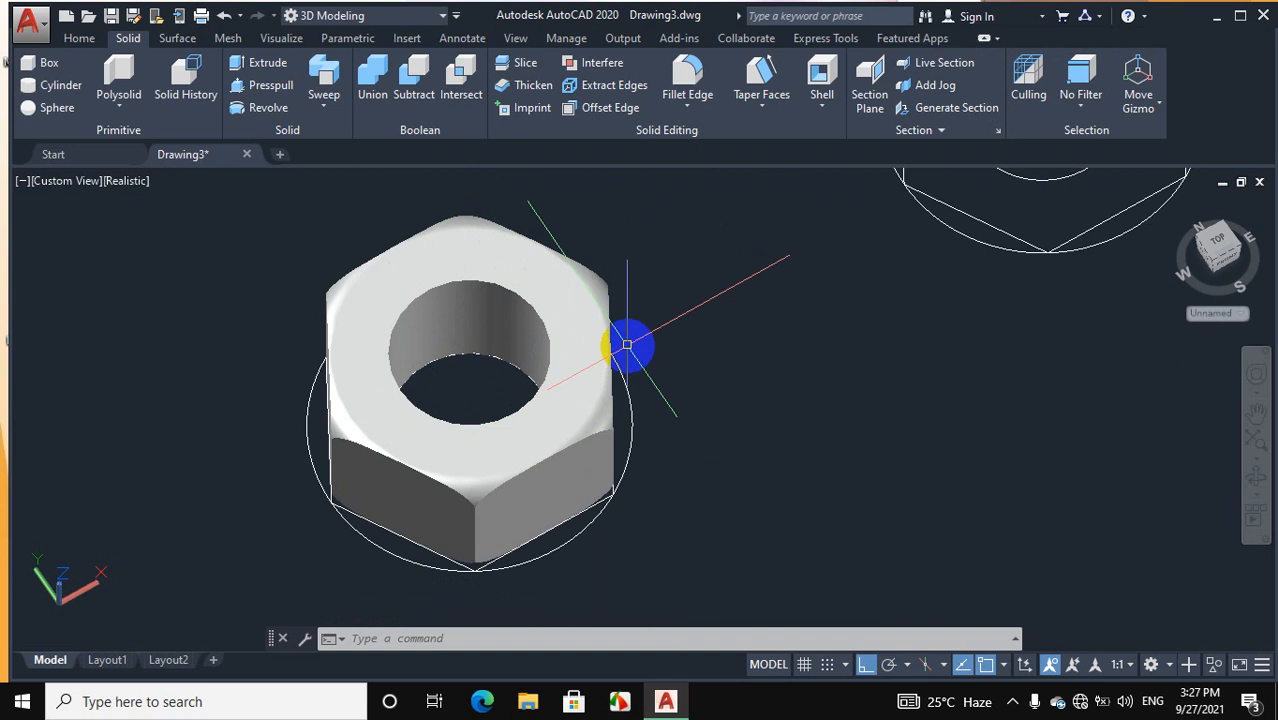
click(1256, 474)
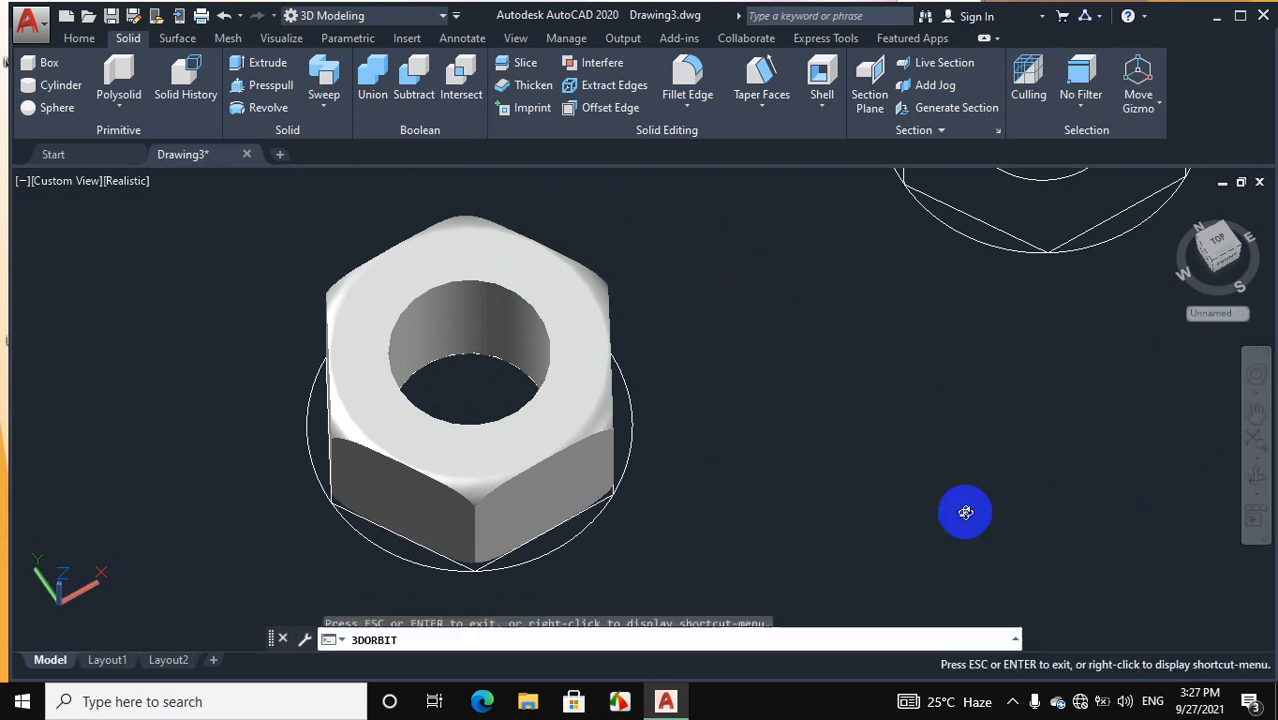
drag(964, 511, 334, 484)
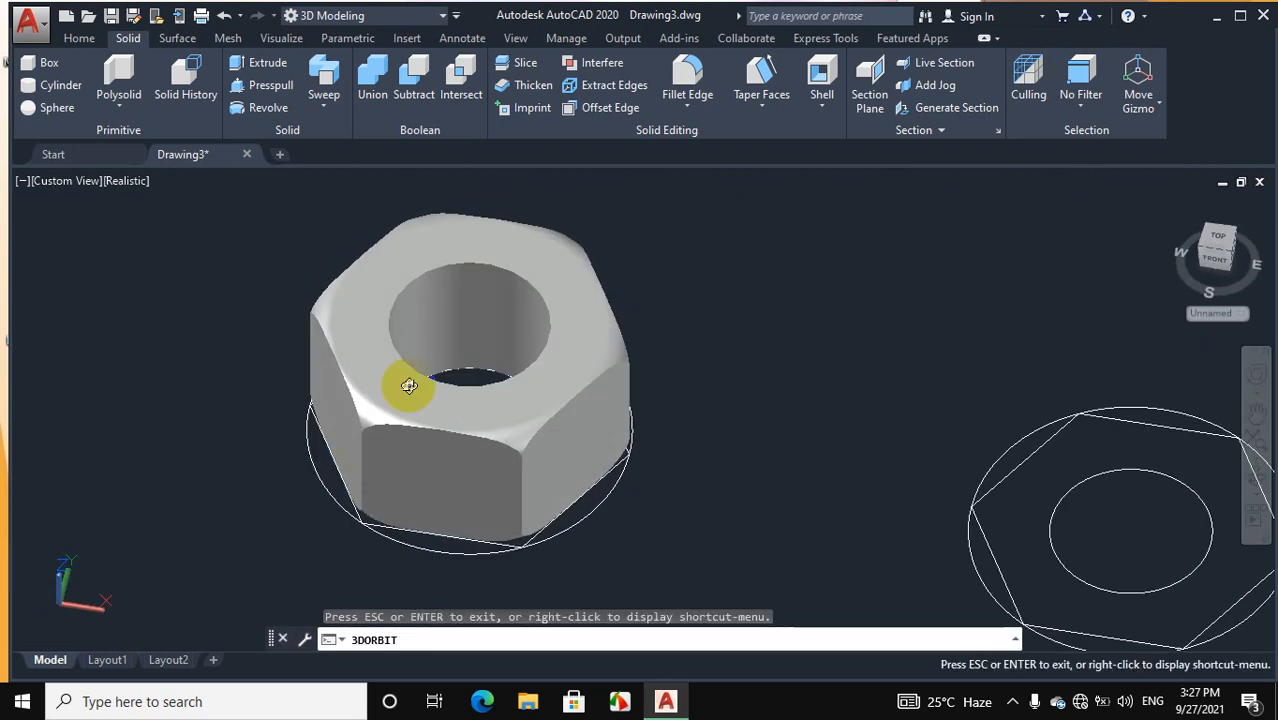
drag(409, 386, 430, 380)
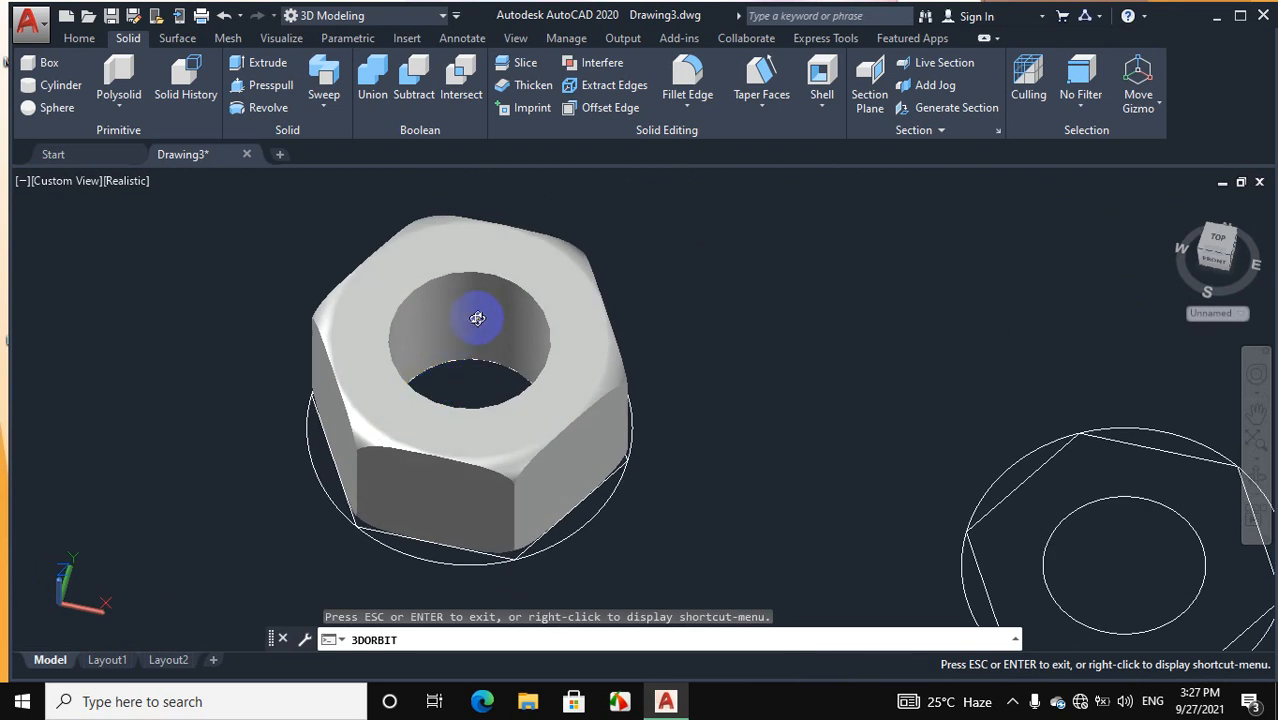
right_click(629, 265)
click(665, 275)
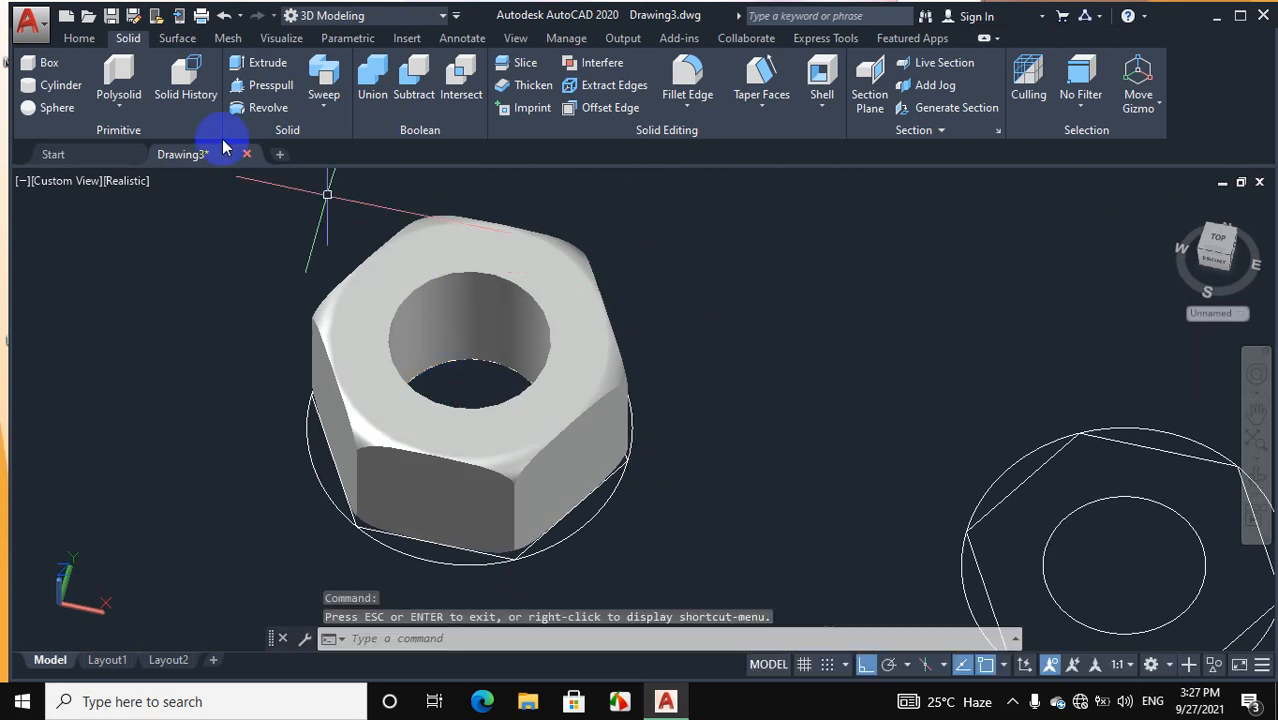
click(78, 38)
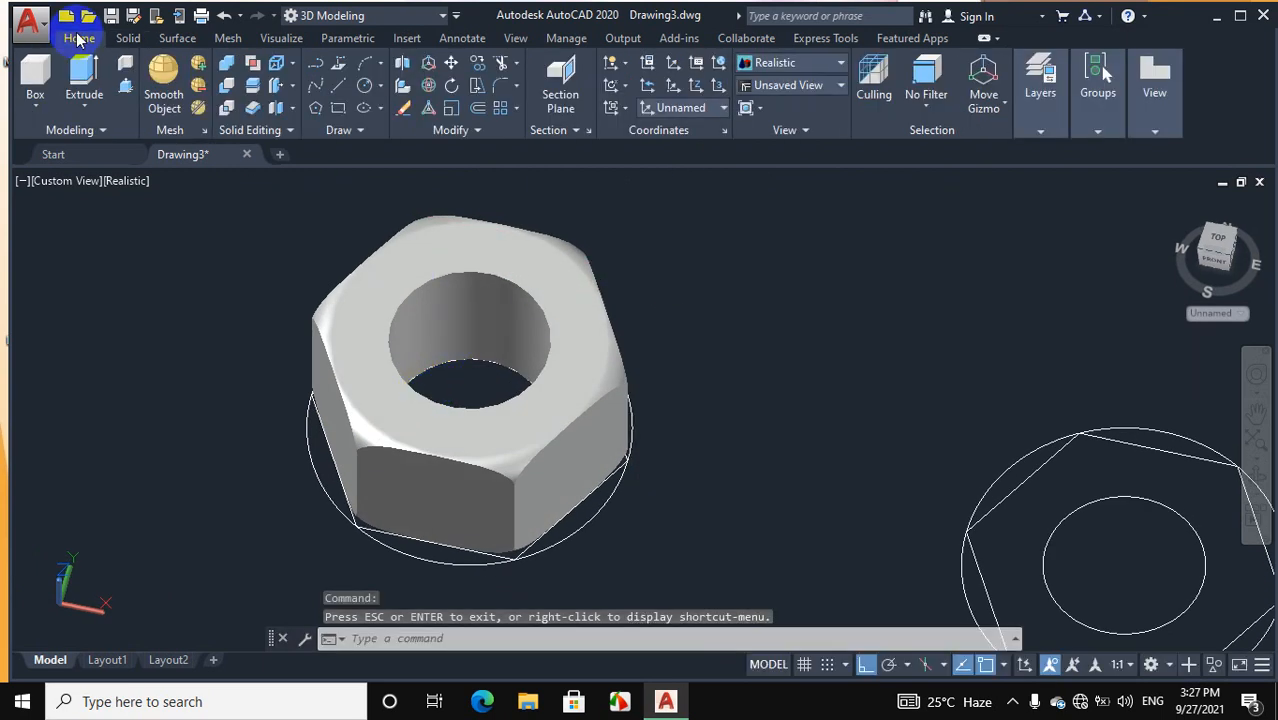
click(338, 131)
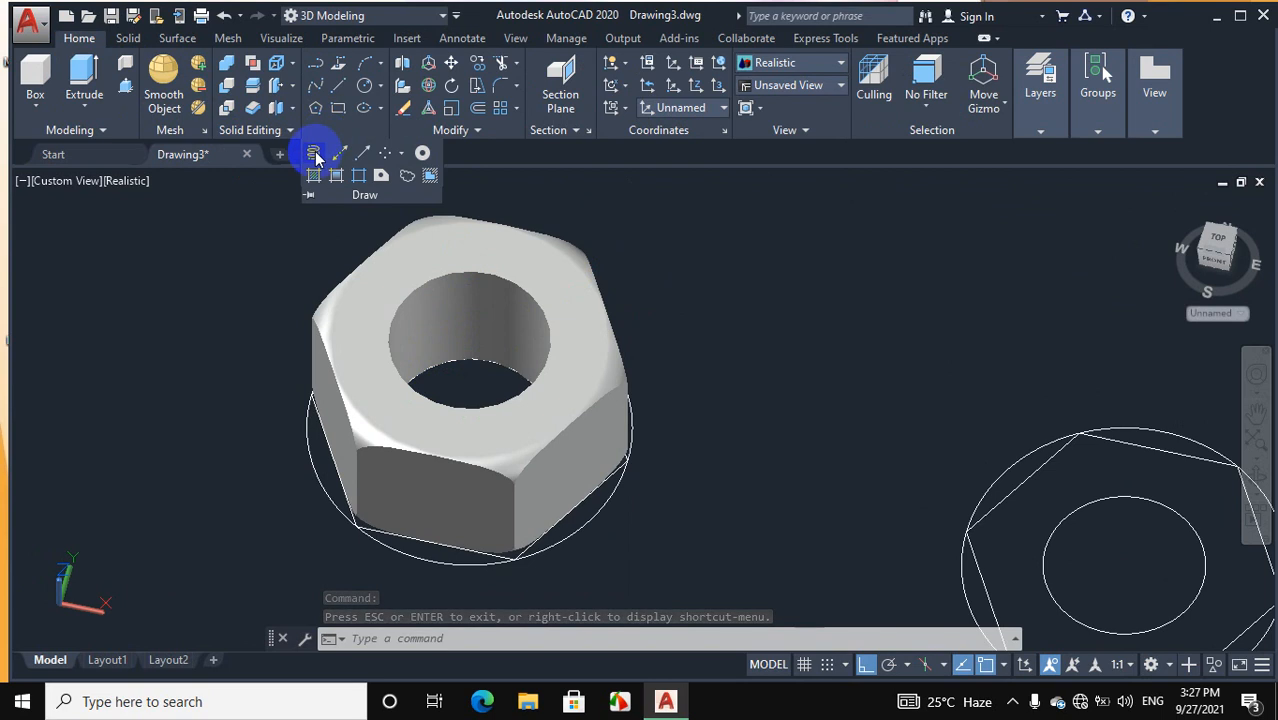
click(313, 153)
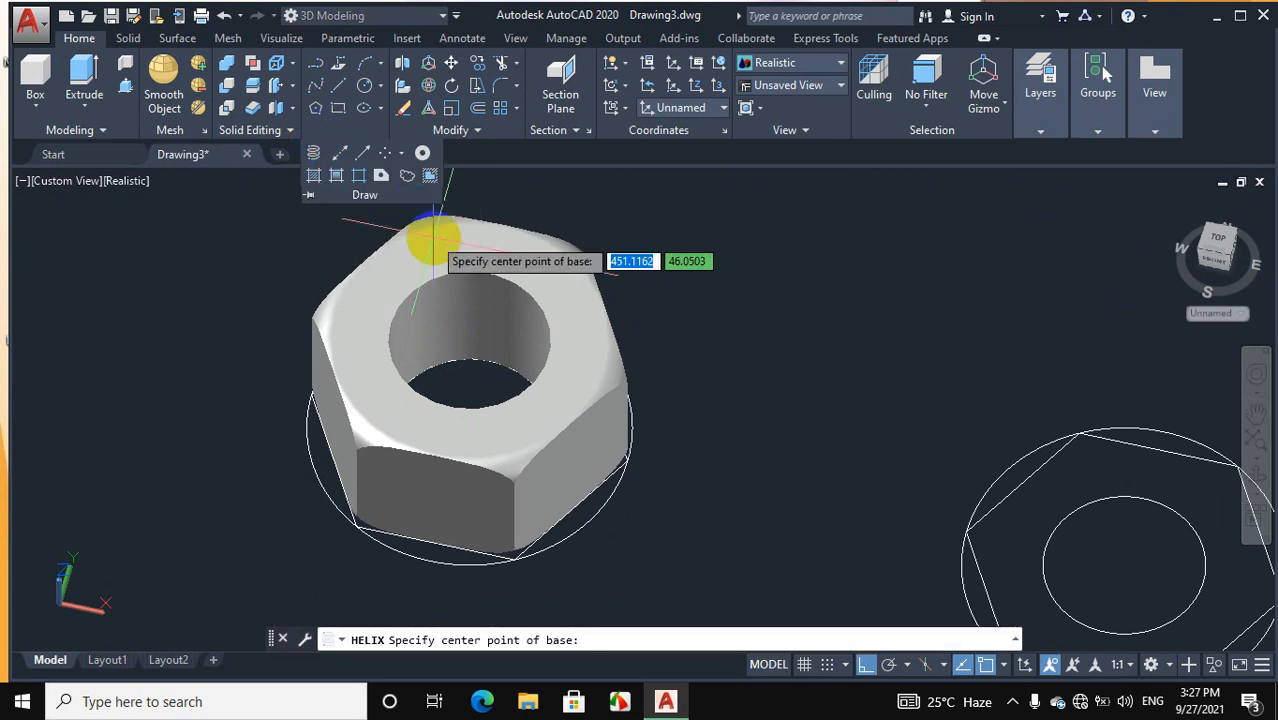
click(469, 363)
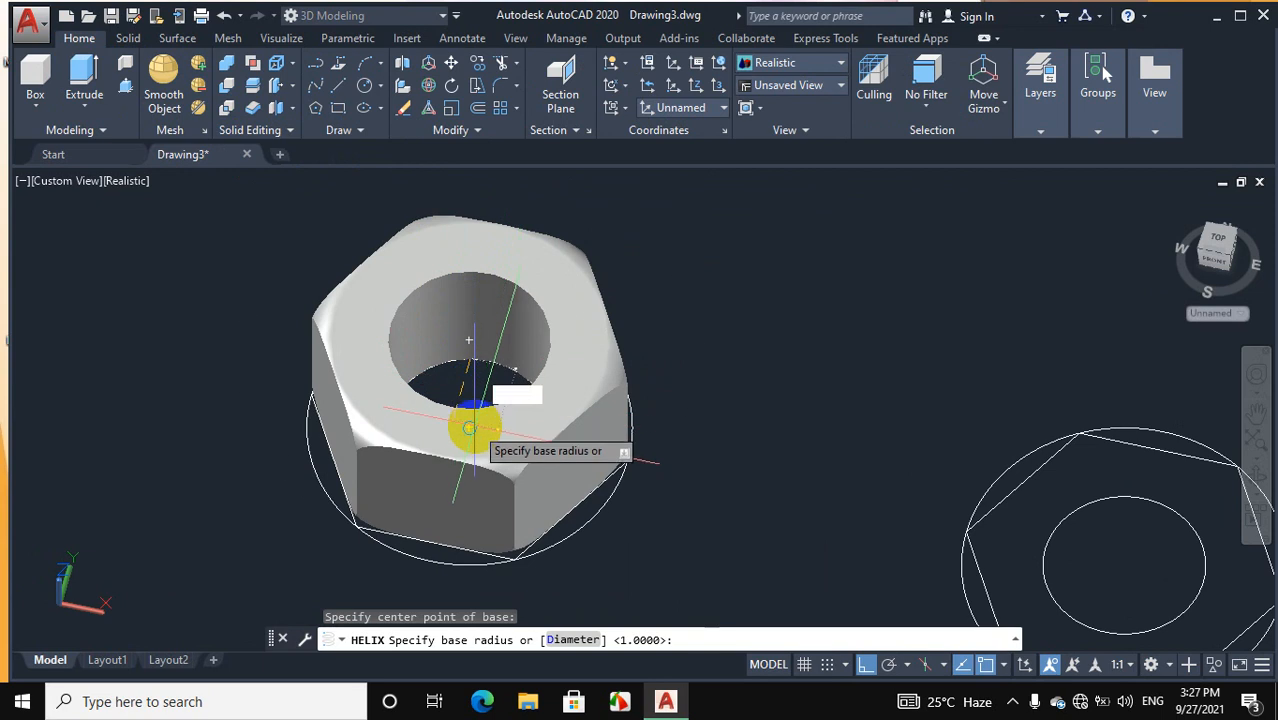
click(471, 398)
right_click(477, 378)
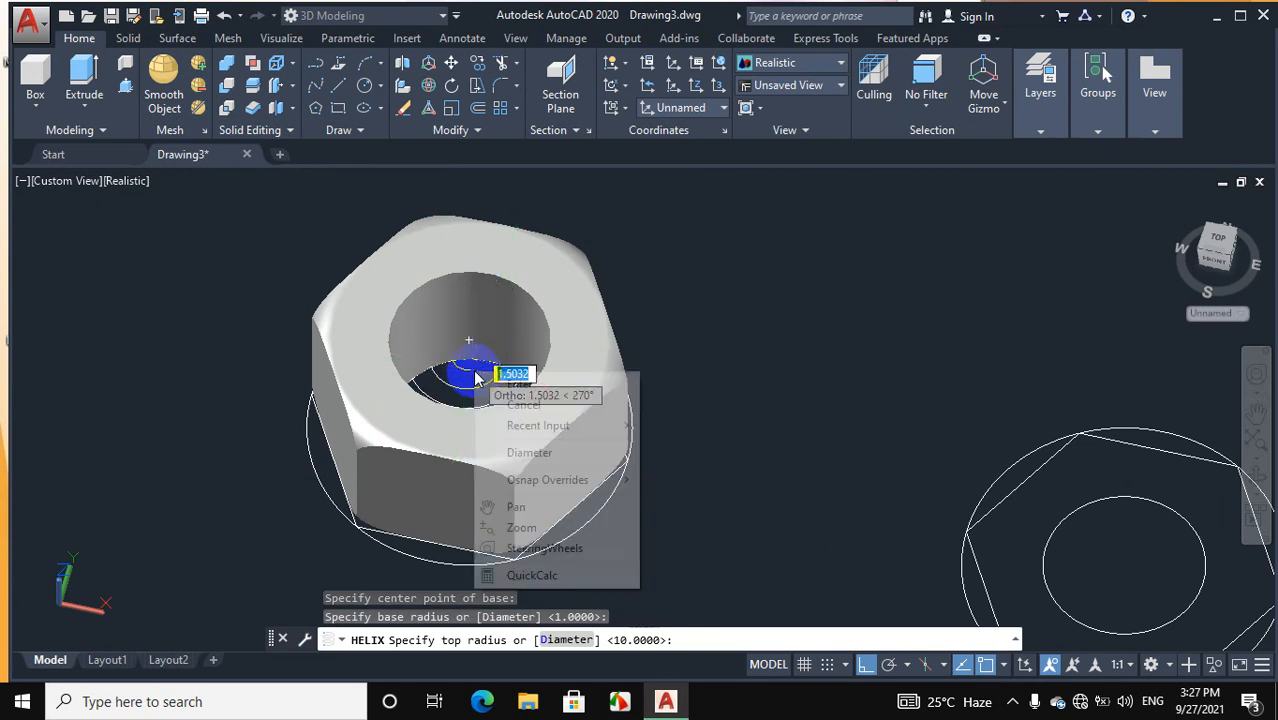
click(523, 405)
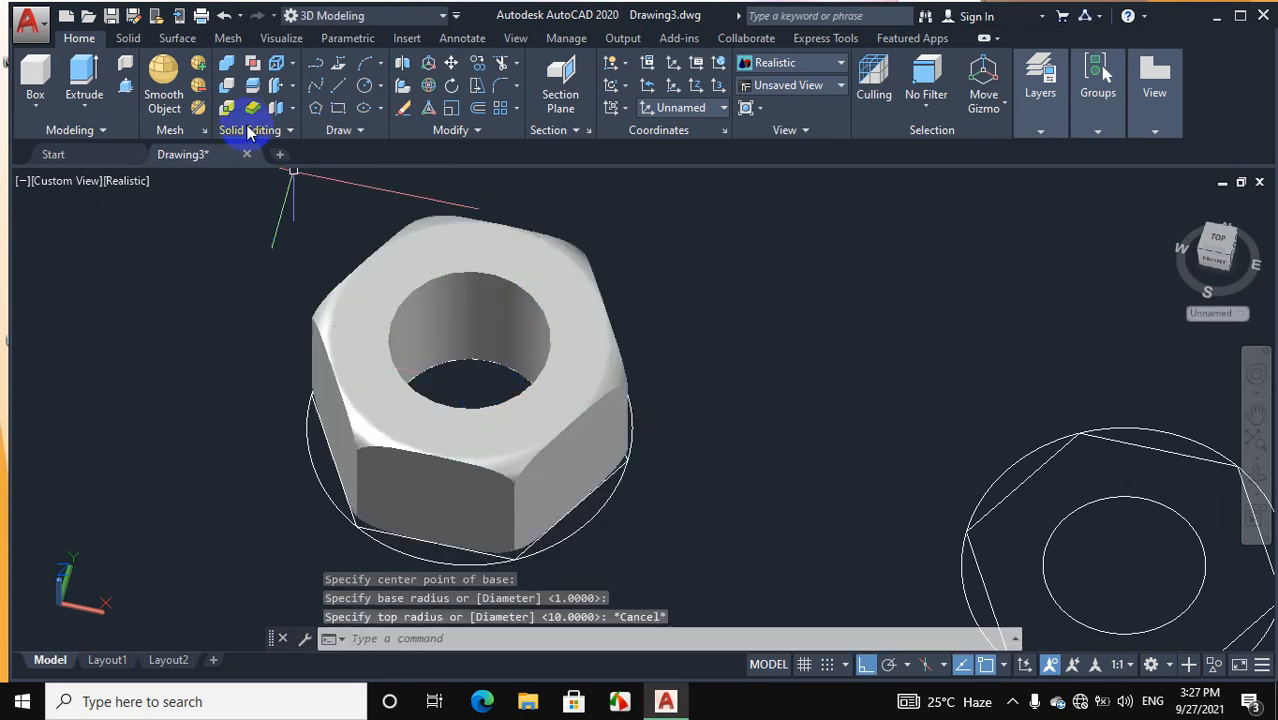
Draw a helix centred on the nut's hole with base and top radius 10, 20 turns and a height of 20
click(322, 133)
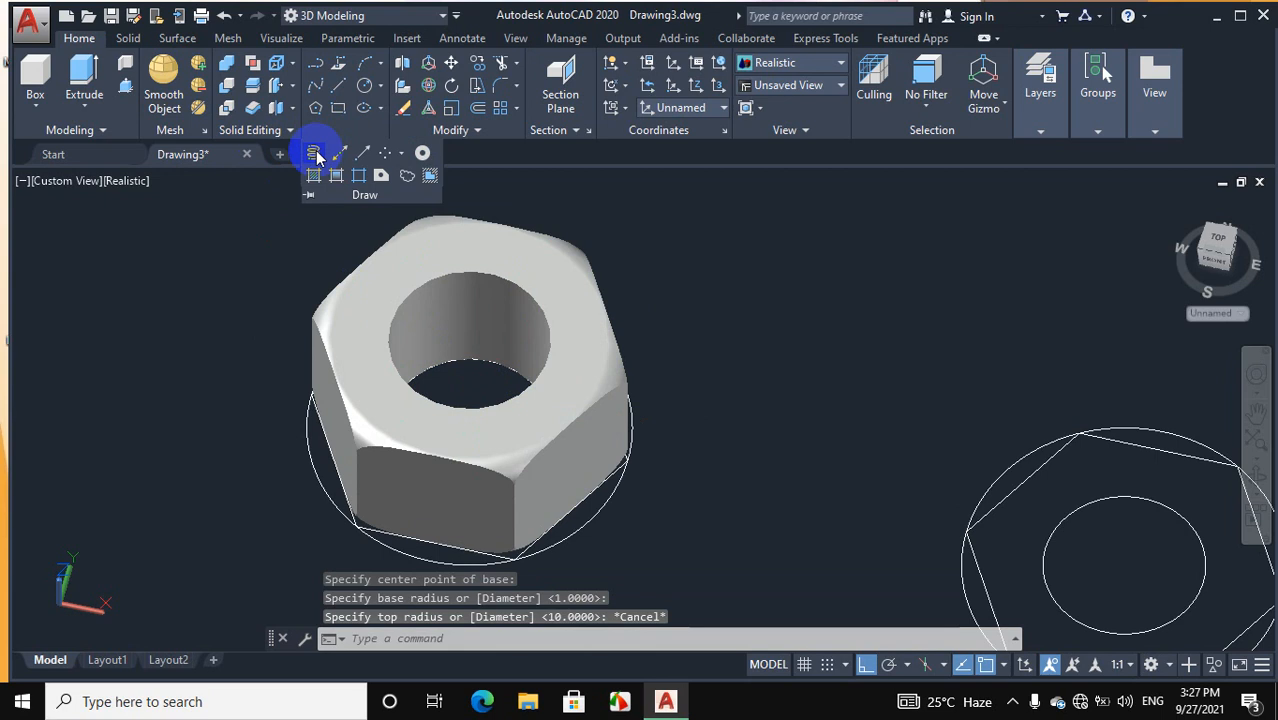
click(314, 154)
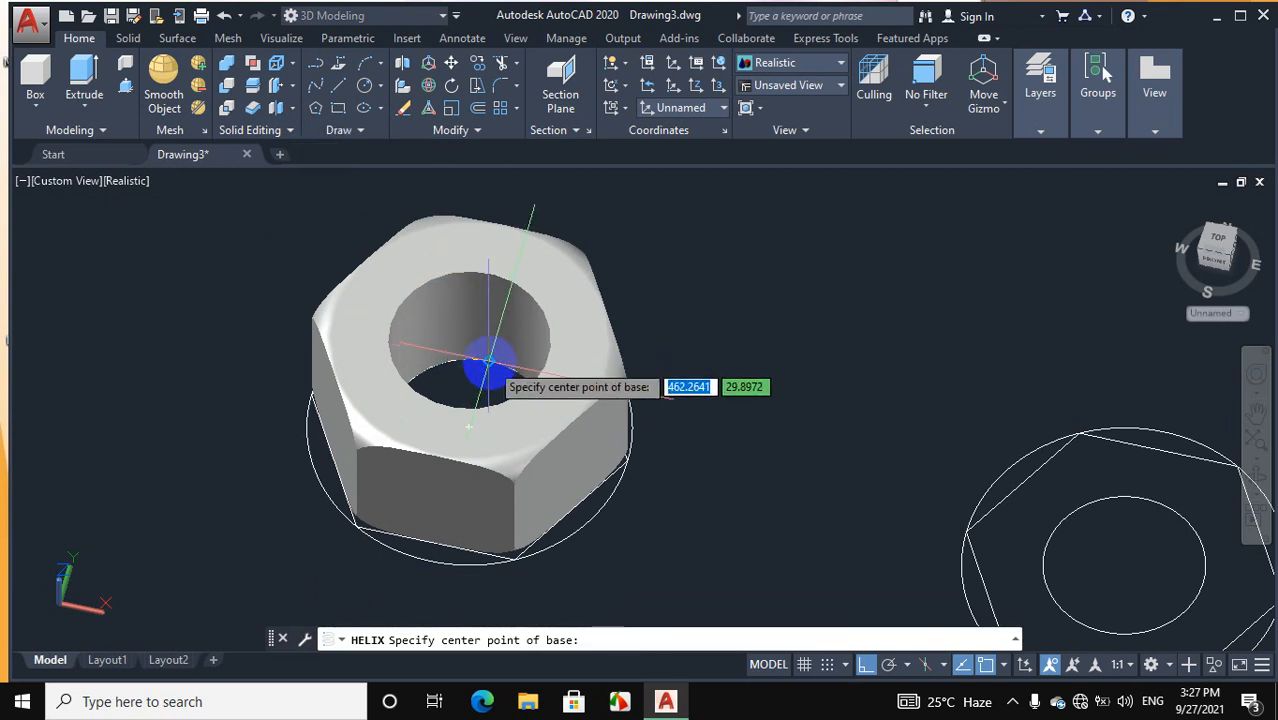
click(463, 425)
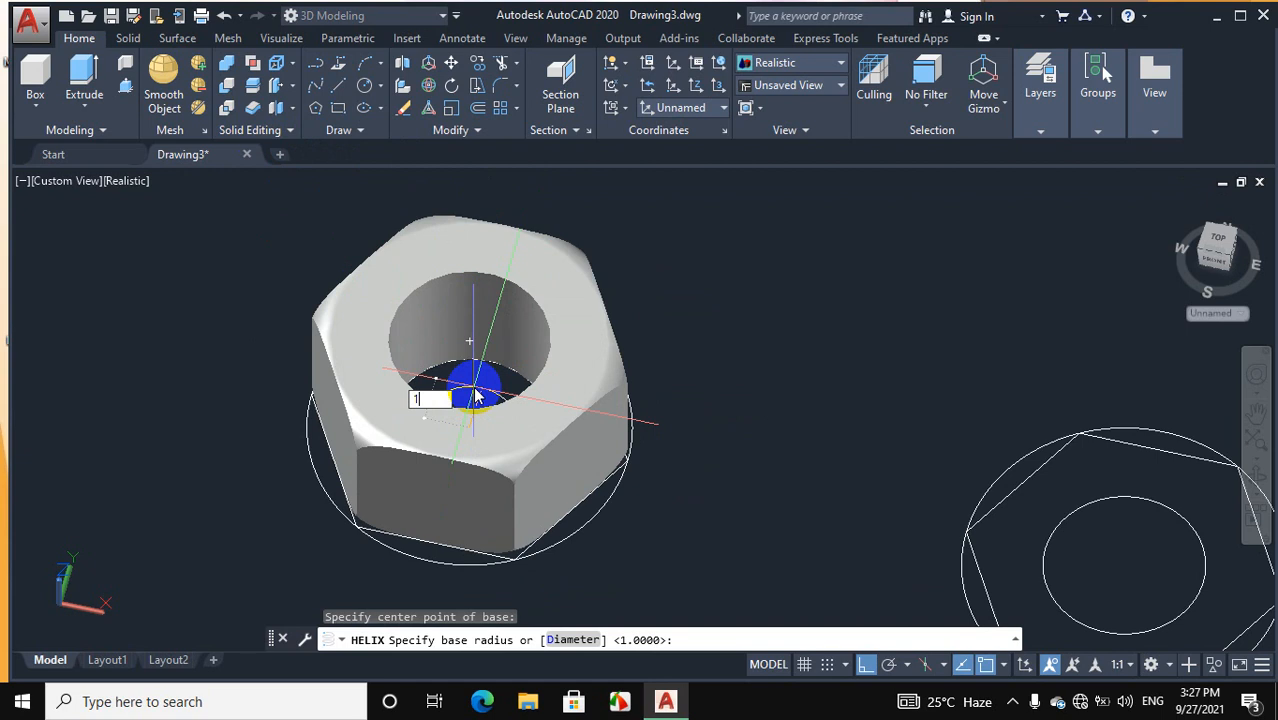
text(10)
key(Return)
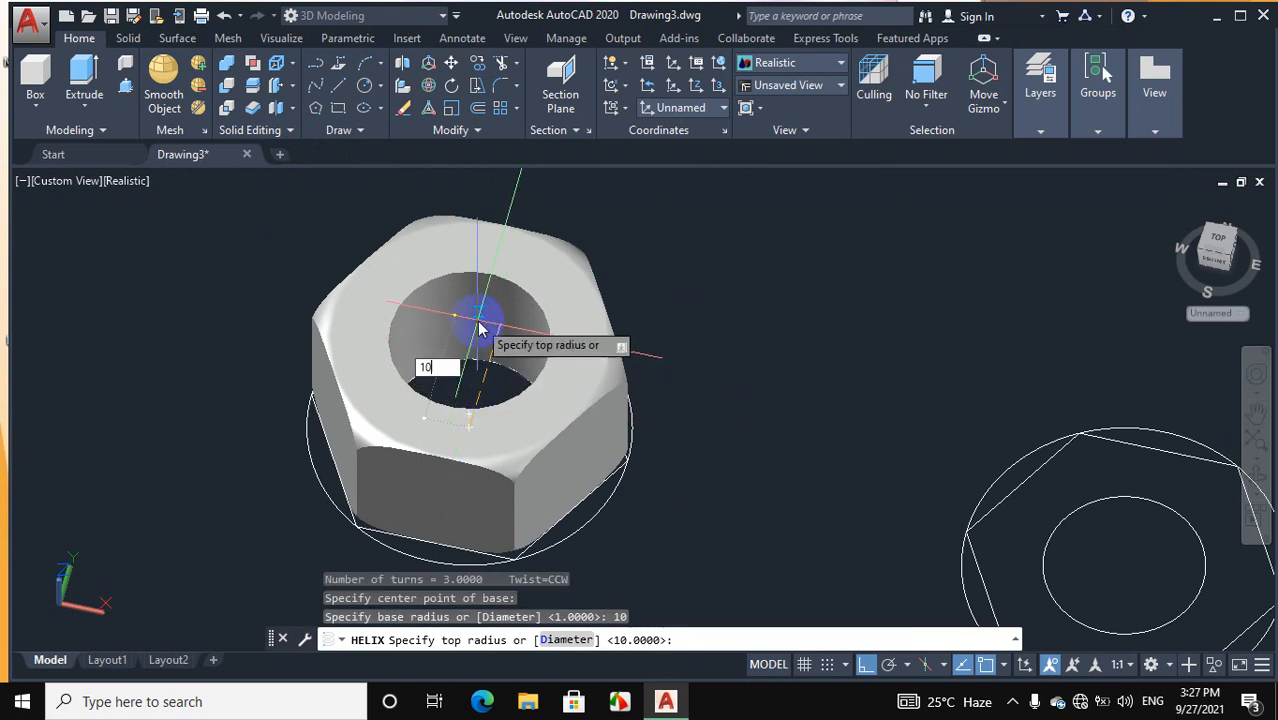
key(Return)
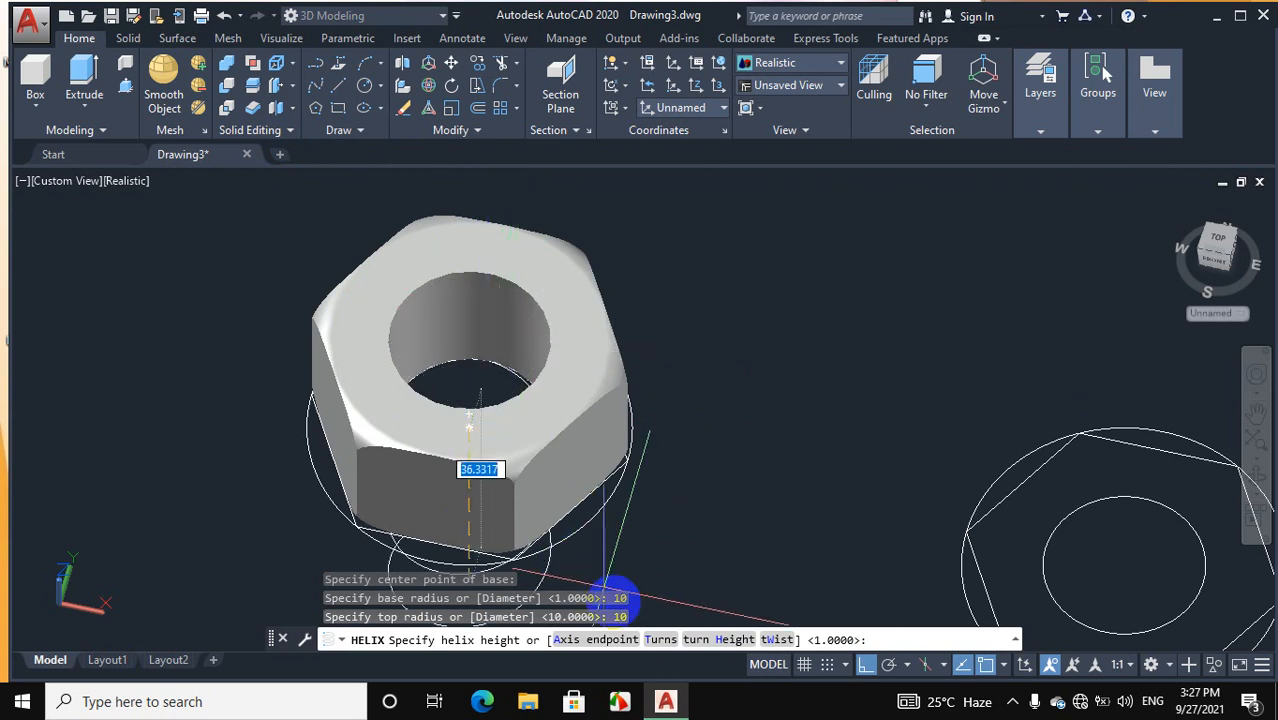
click(660, 641)
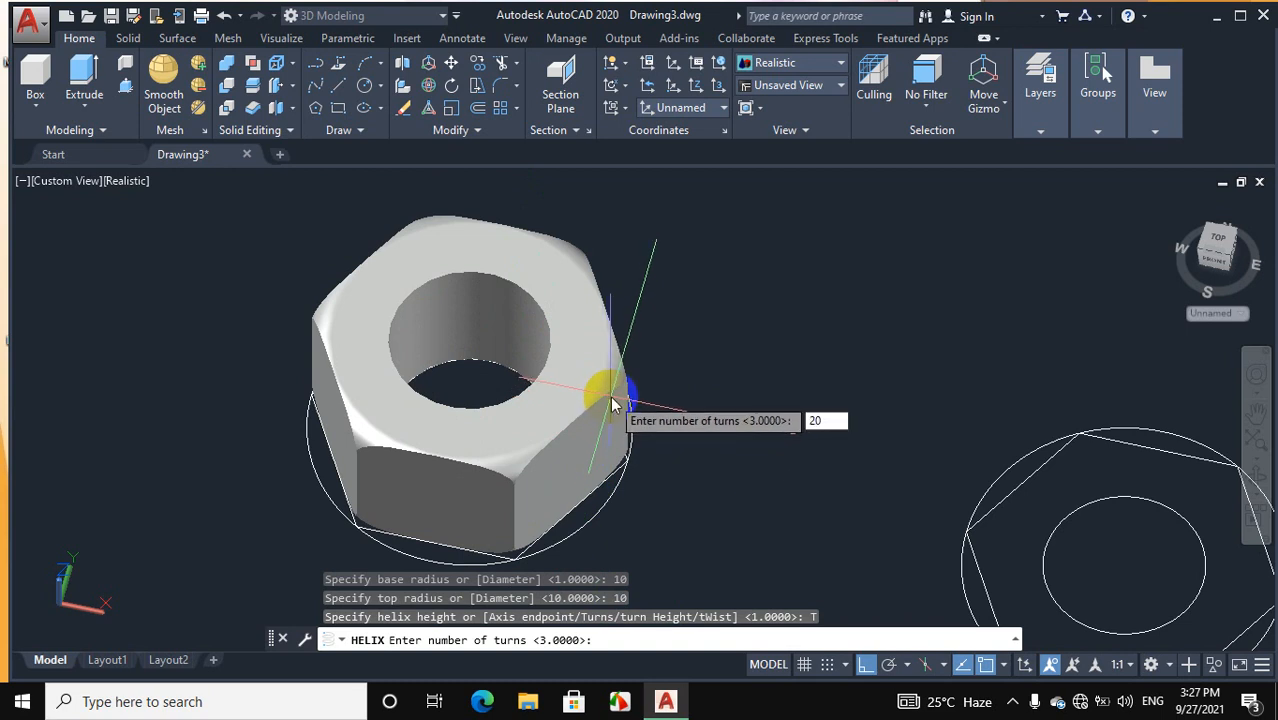
key(Return)
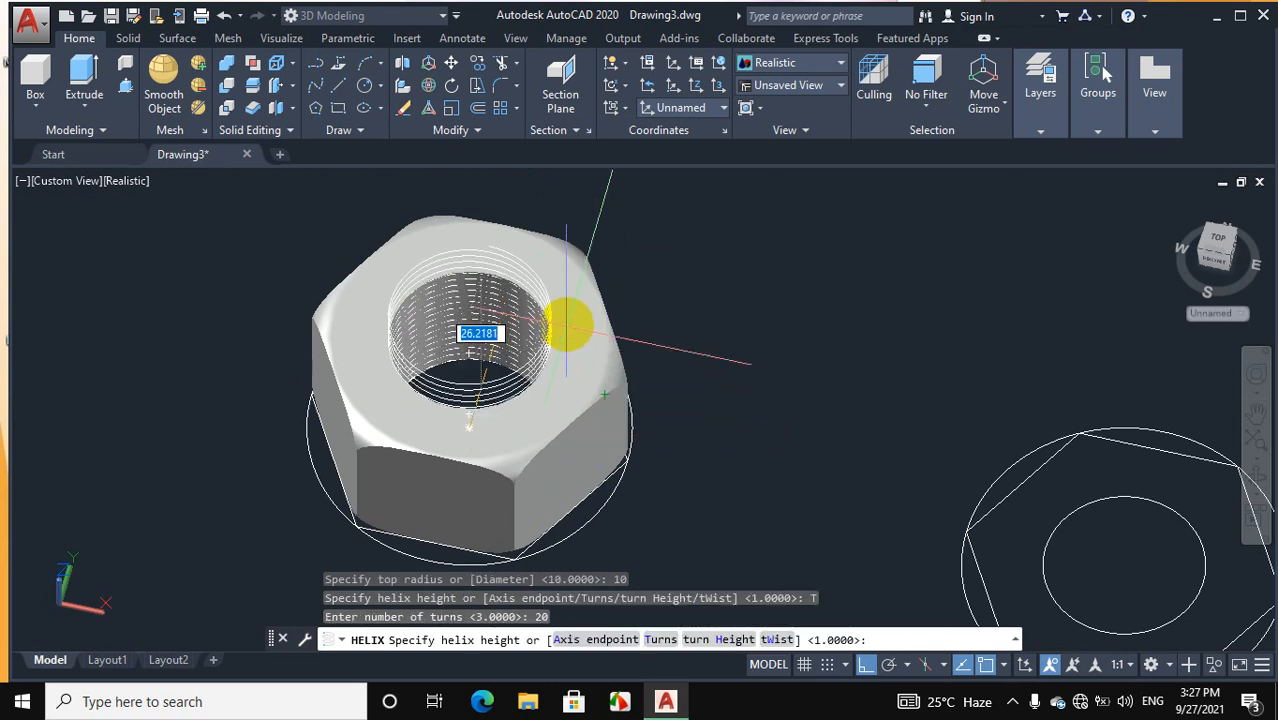
text(20)
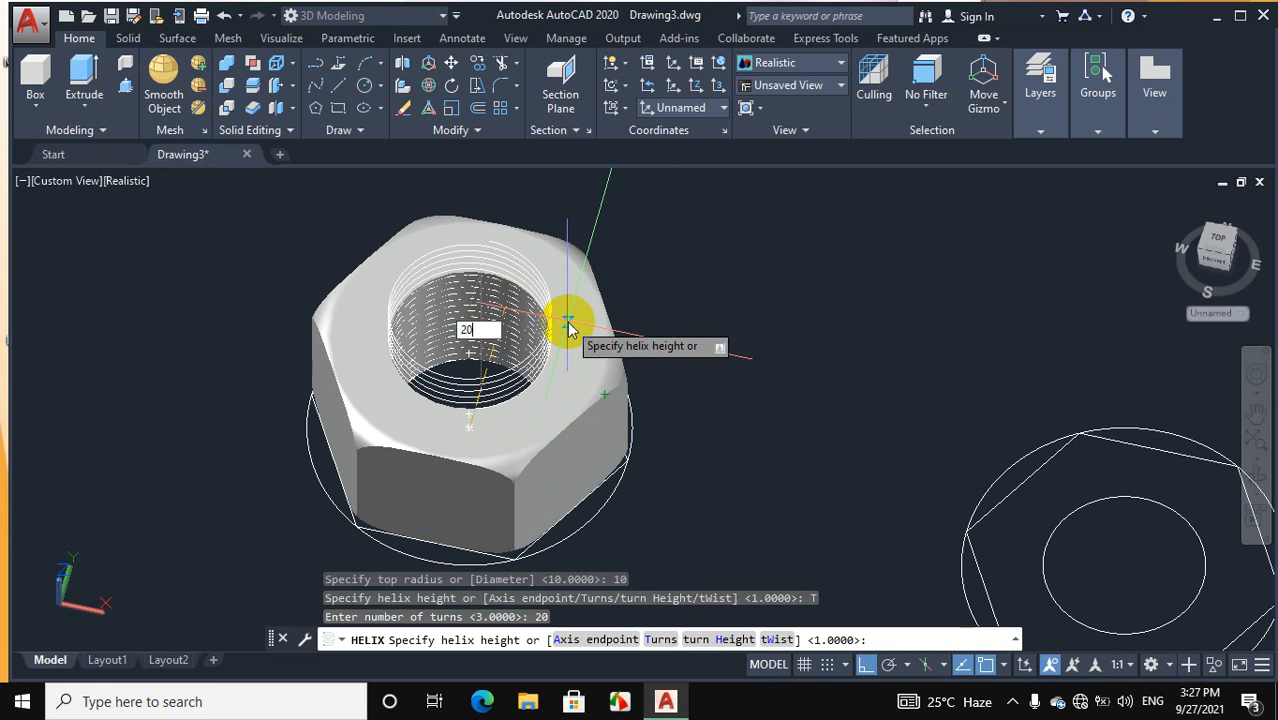
key(Return)
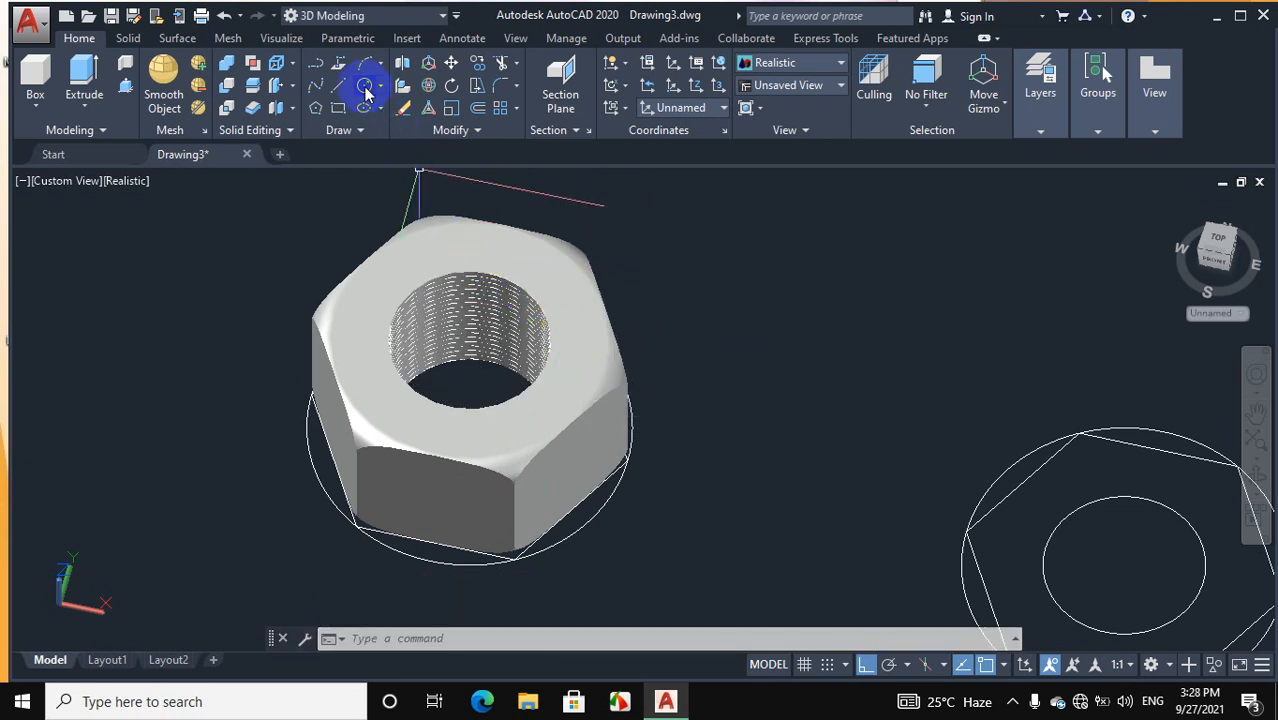
Draw a small circle of radius 0.5 in the empty area beside the nut
text(c)
key(Return)
click(752, 325)
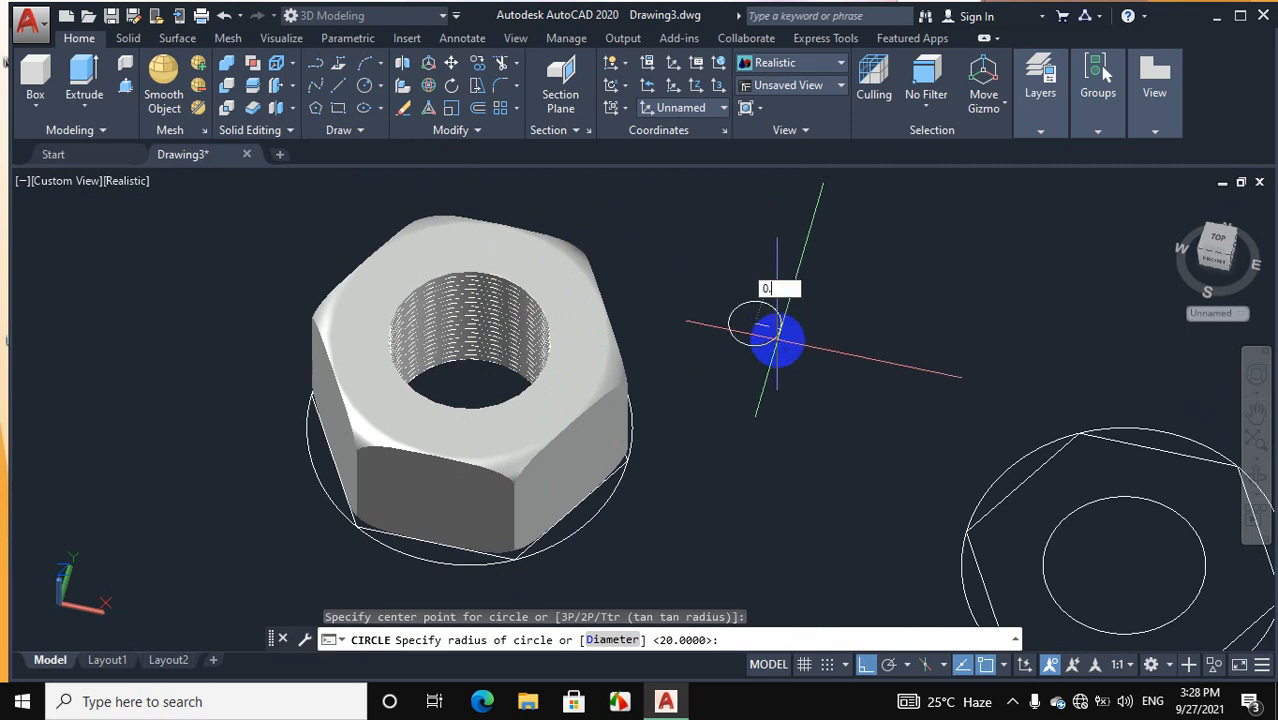
key(Return)
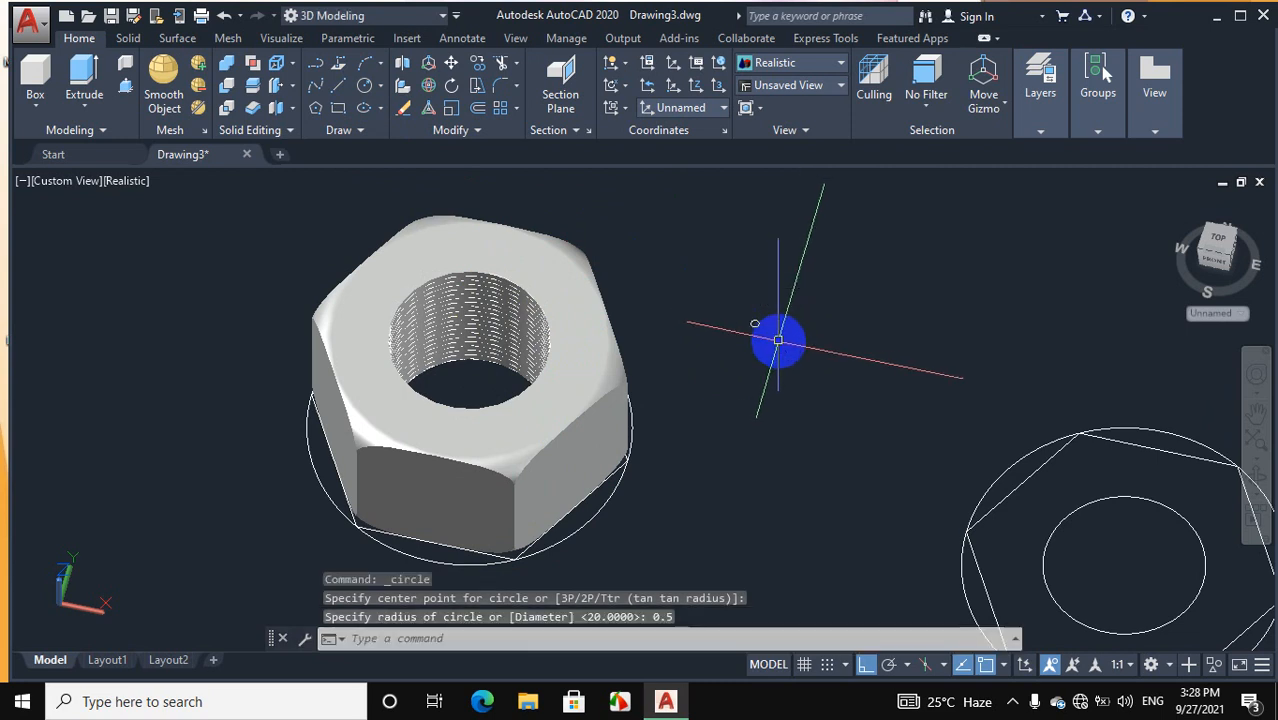
Sweep the small circle along the helix inside the nut's hole to form the inner thread
scroll(754, 323, up, 3)
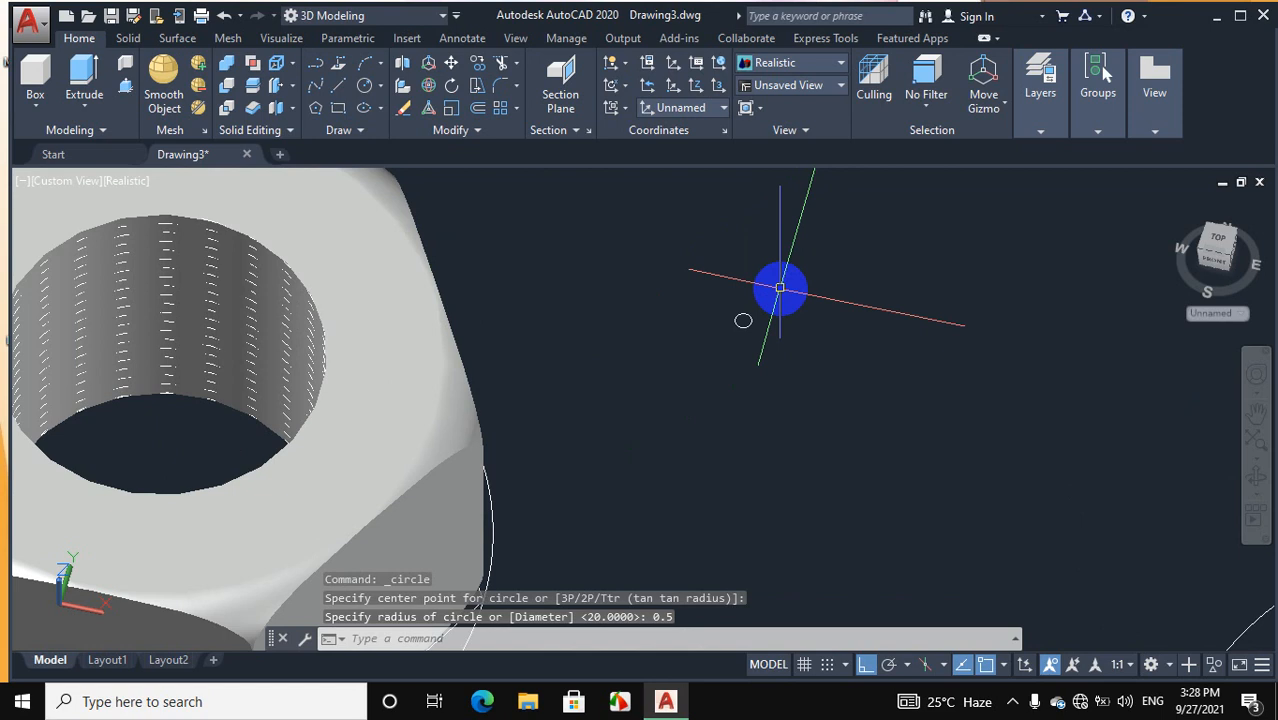
click(780, 288)
click(731, 366)
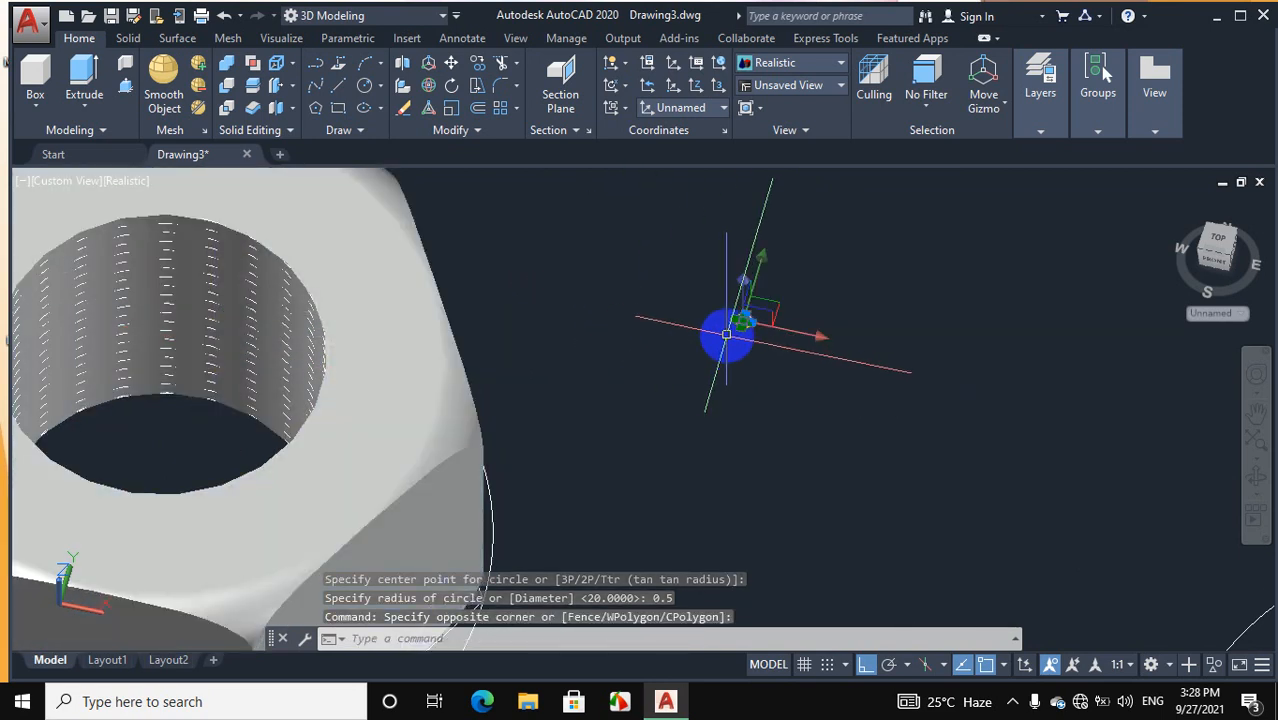
click(128, 39)
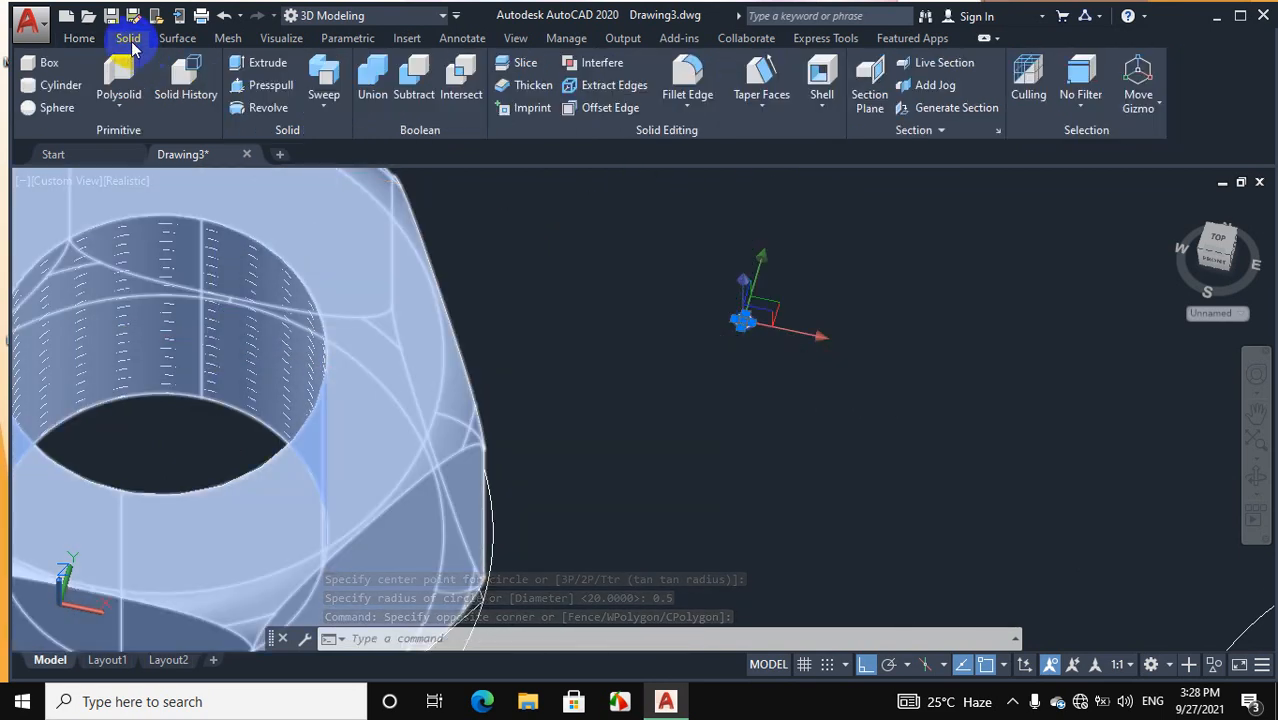
click(323, 72)
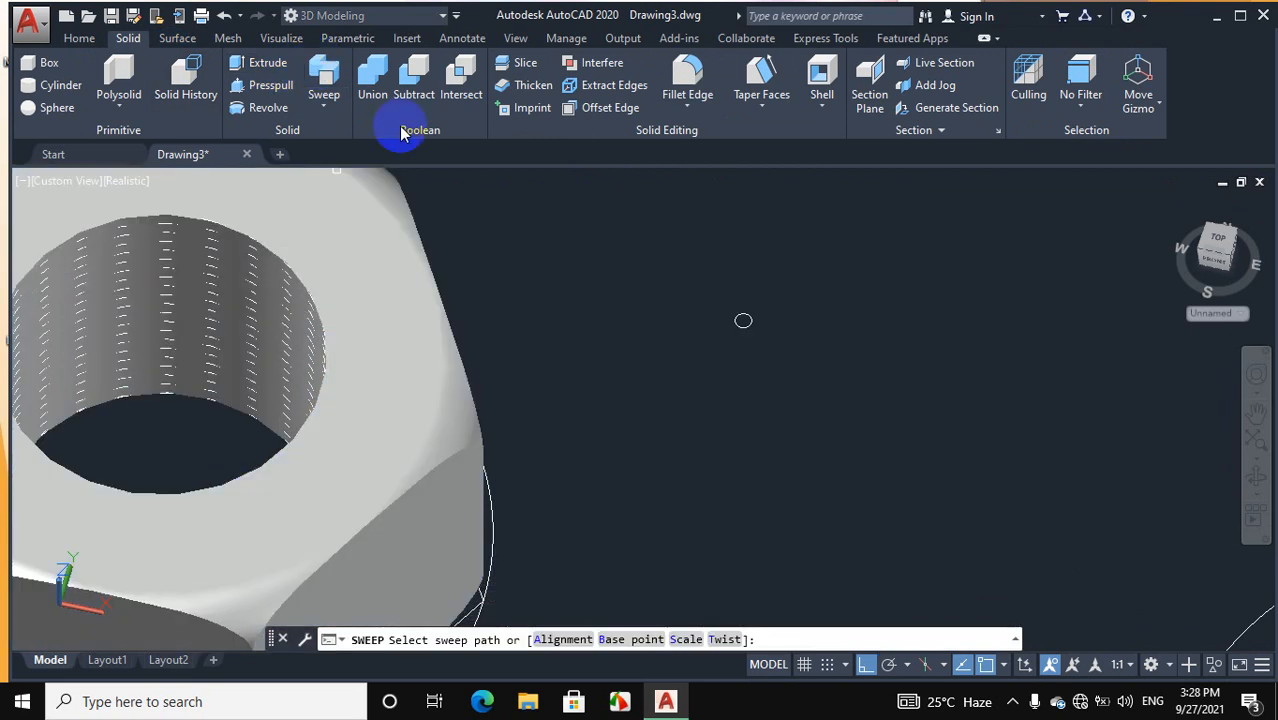
scroll(440, 318, down, 4)
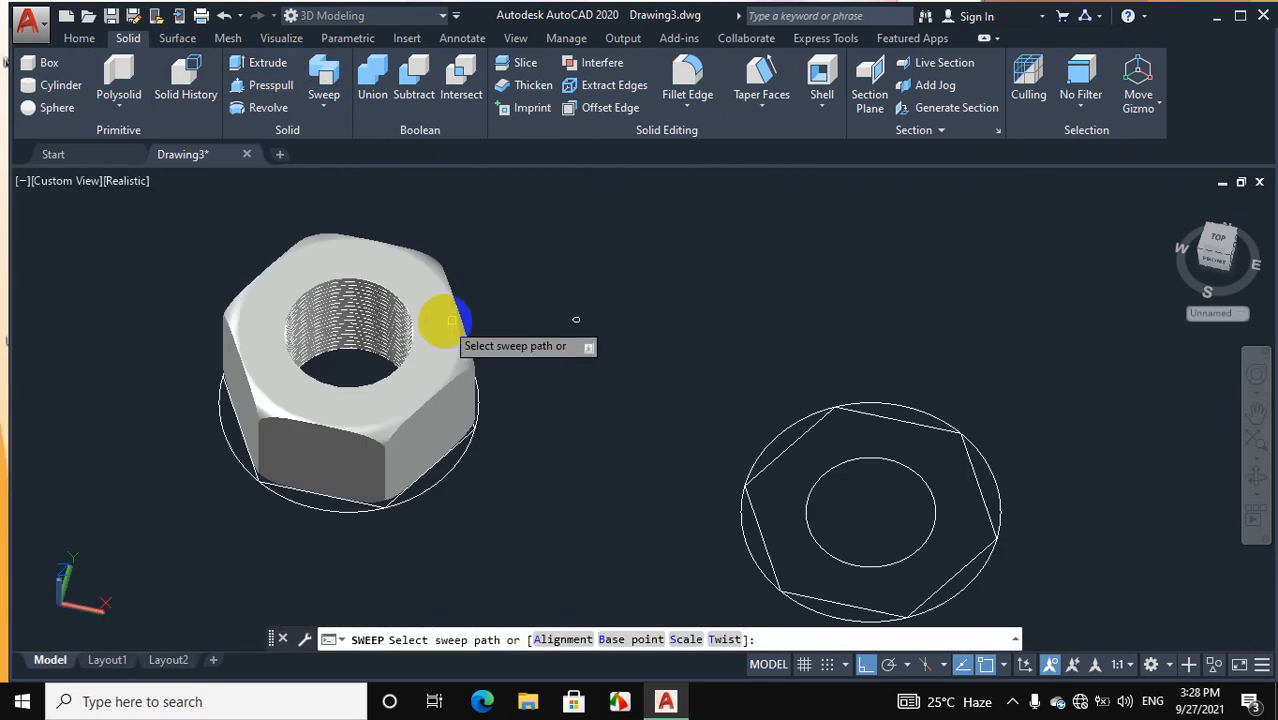
scroll(271, 285, up, 5)
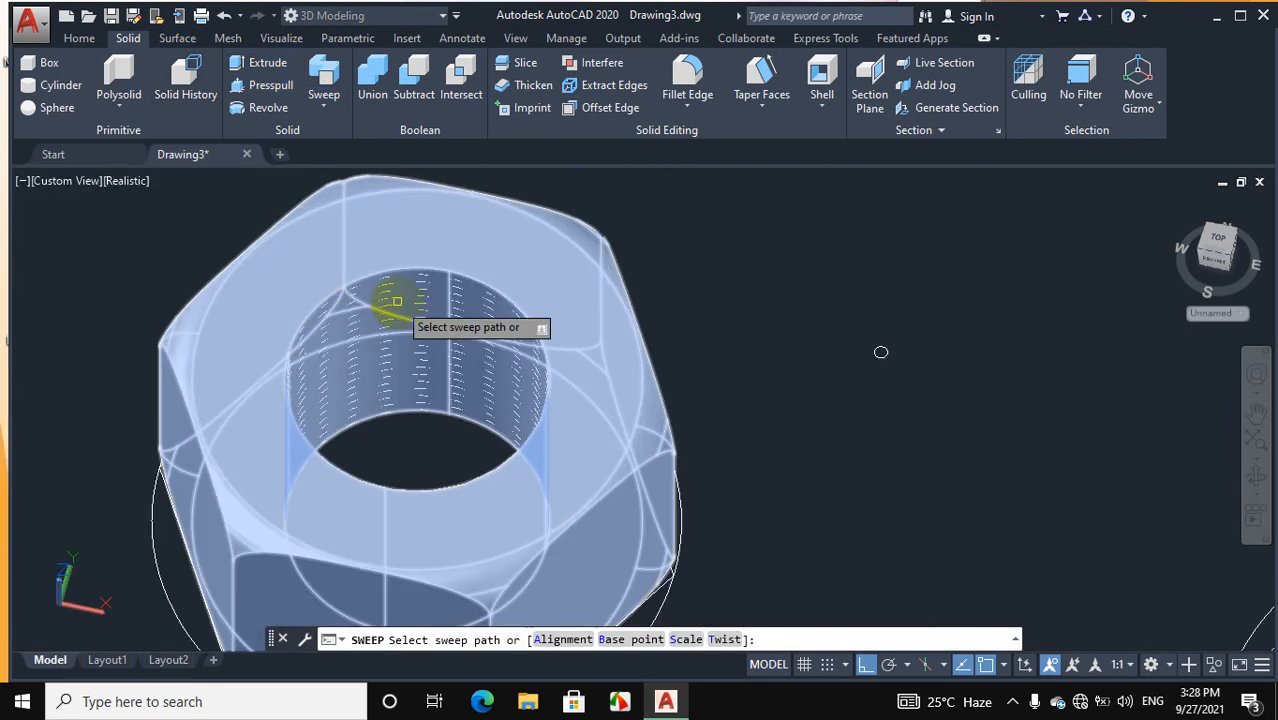
scroll(392, 298, up, 2)
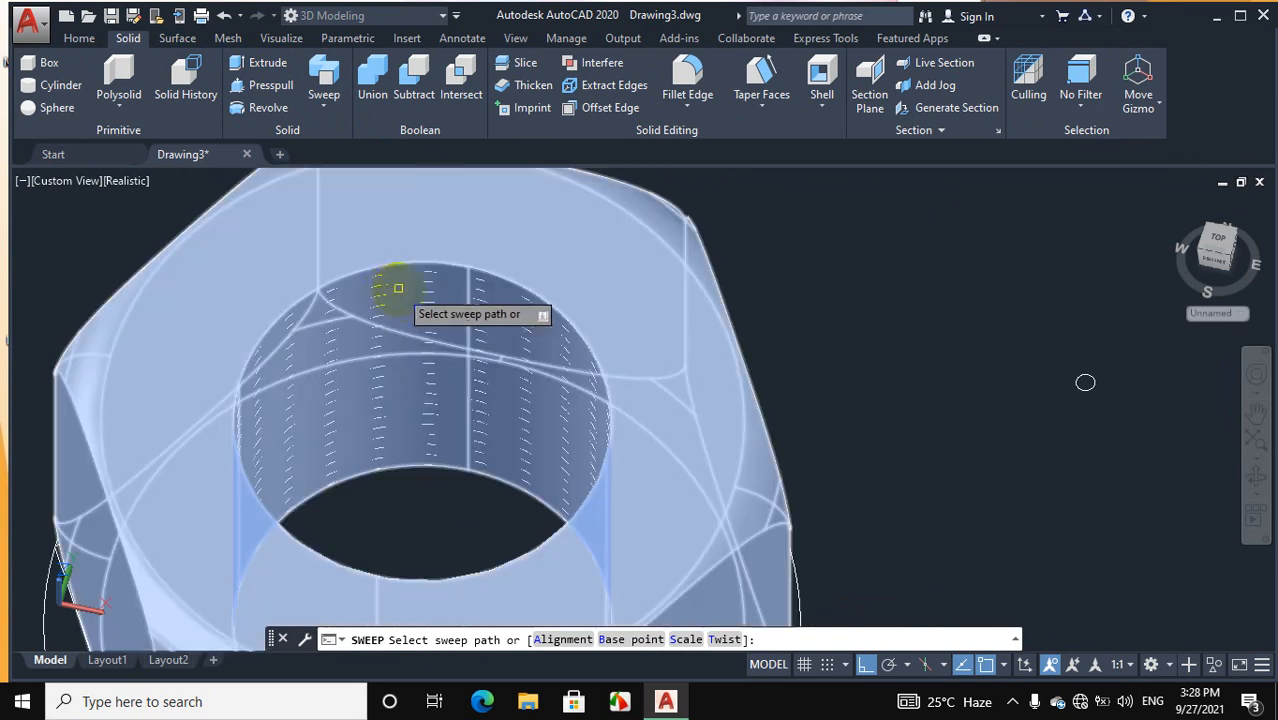
click(379, 297)
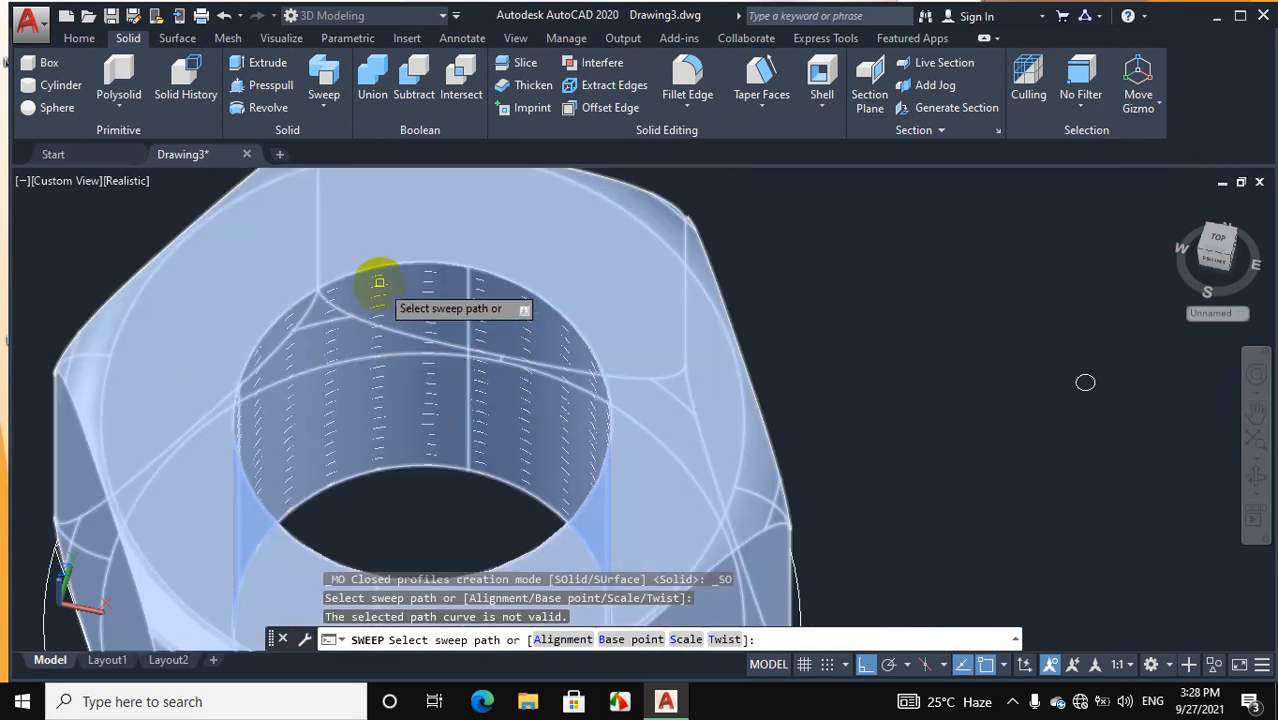
click(379, 282)
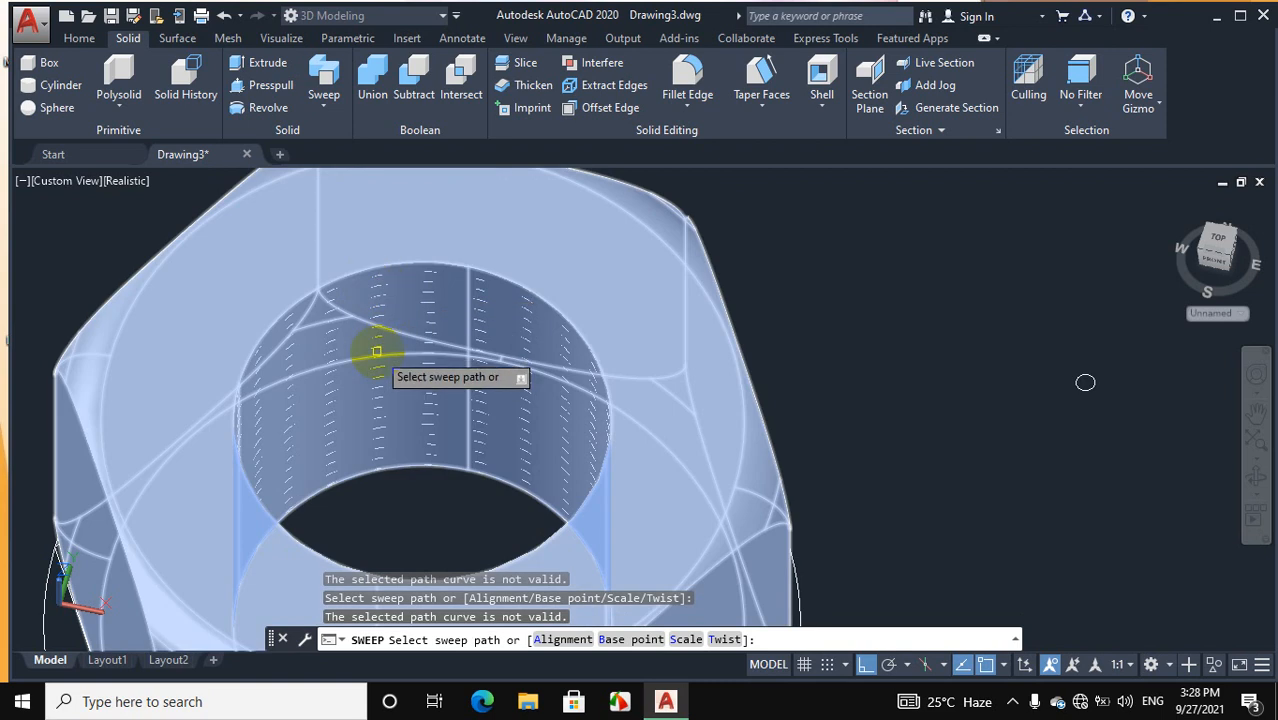
click(377, 379)
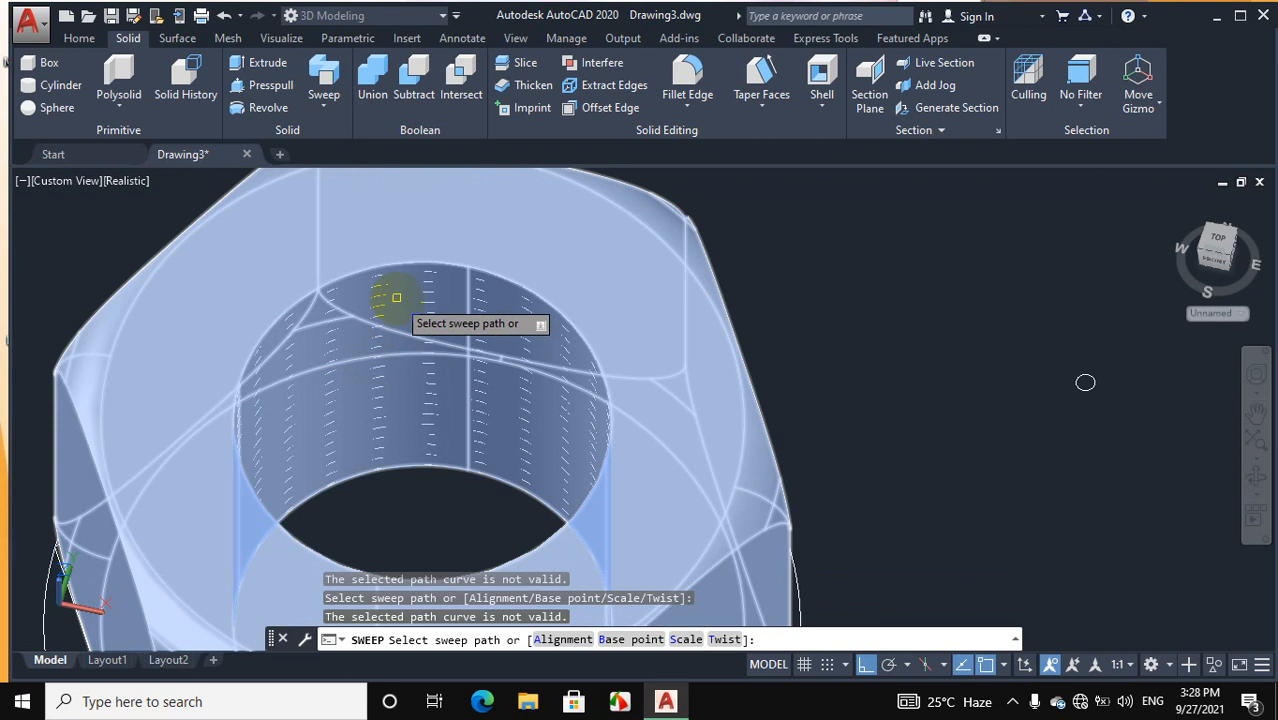
scroll(396, 289, down, 2)
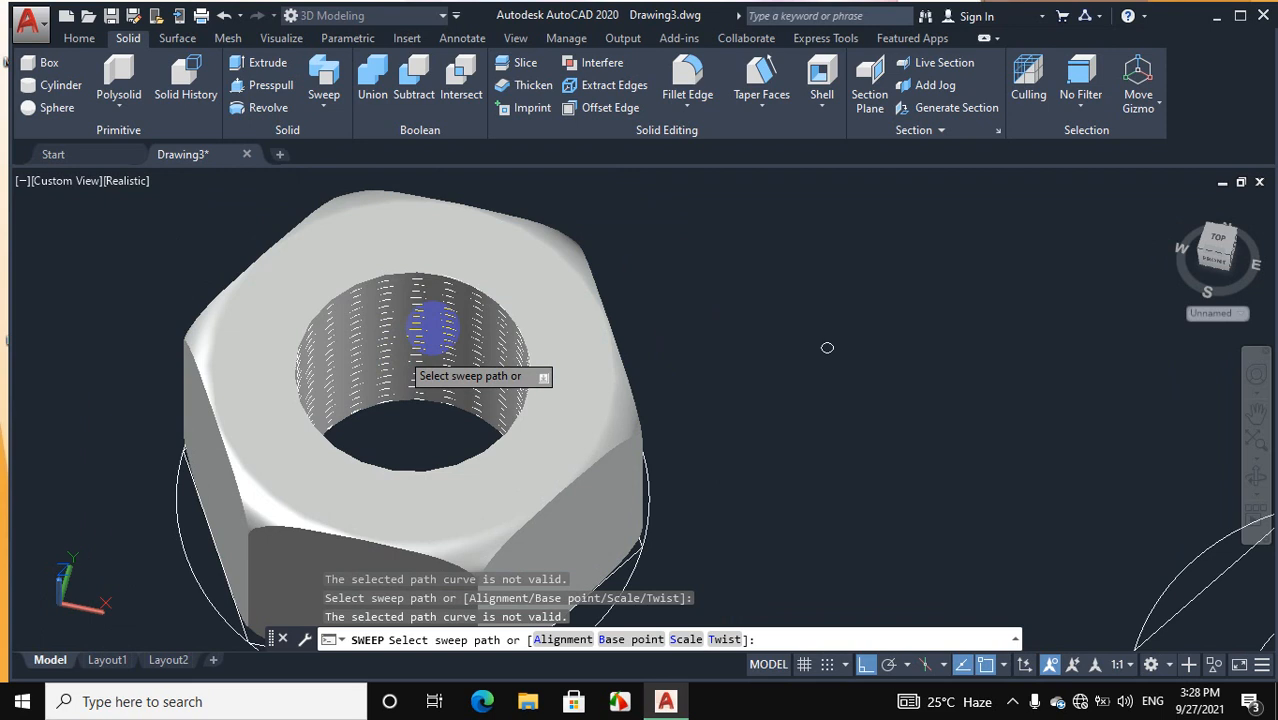
click(432, 325)
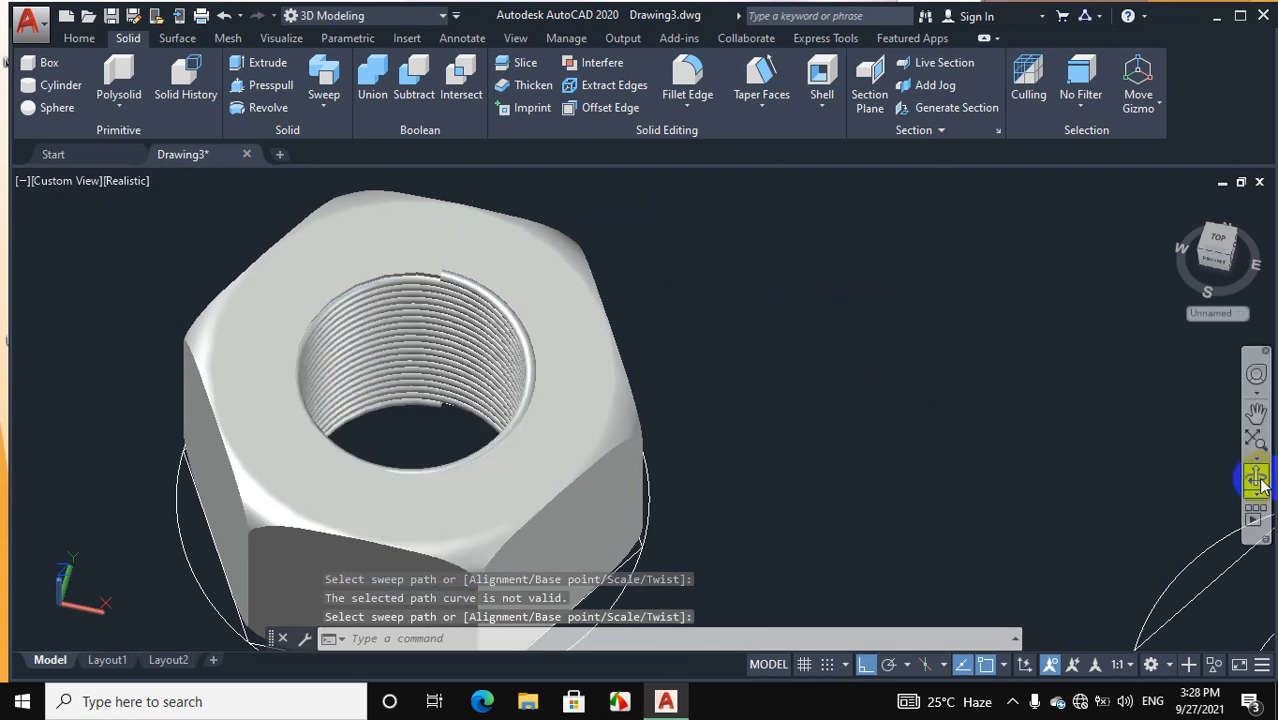
Examine the threaded nut from several sides, as well as the second hexagon-and-circle profile beside it
scroll(1035, 460, down, 4)
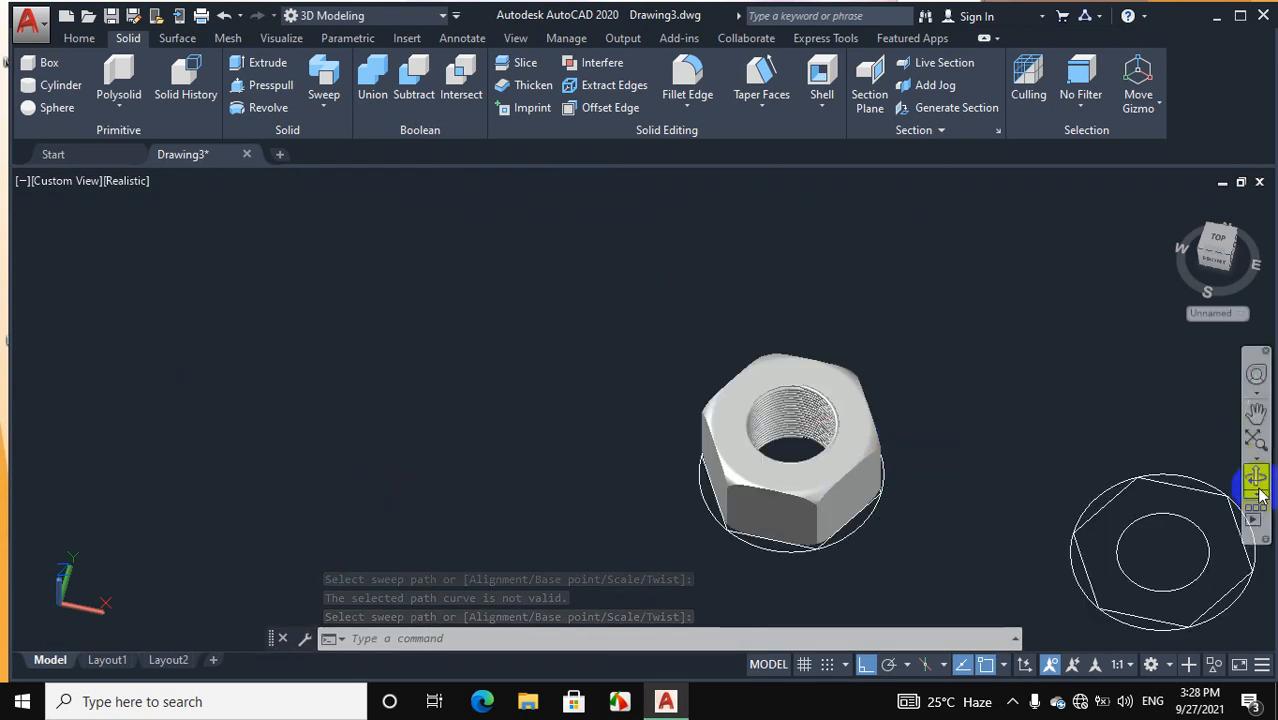
click(1254, 480)
drag(936, 465, 864, 464)
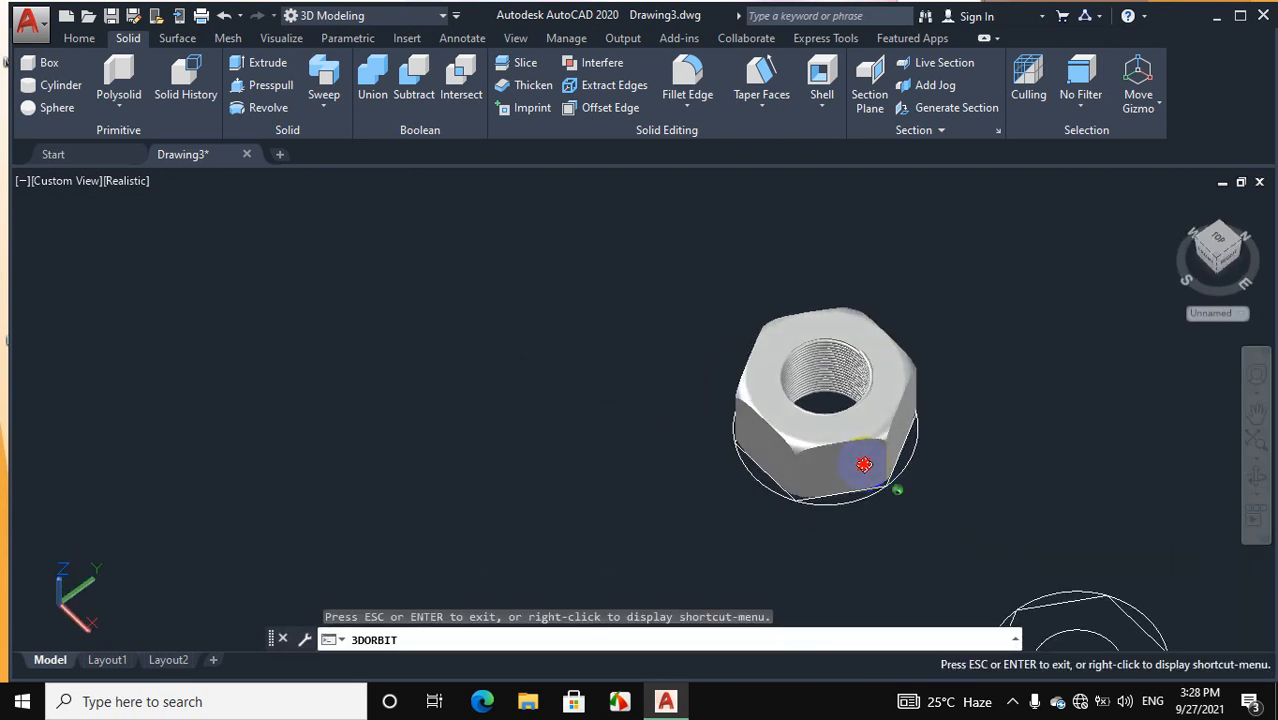
drag(840, 401, 916, 374)
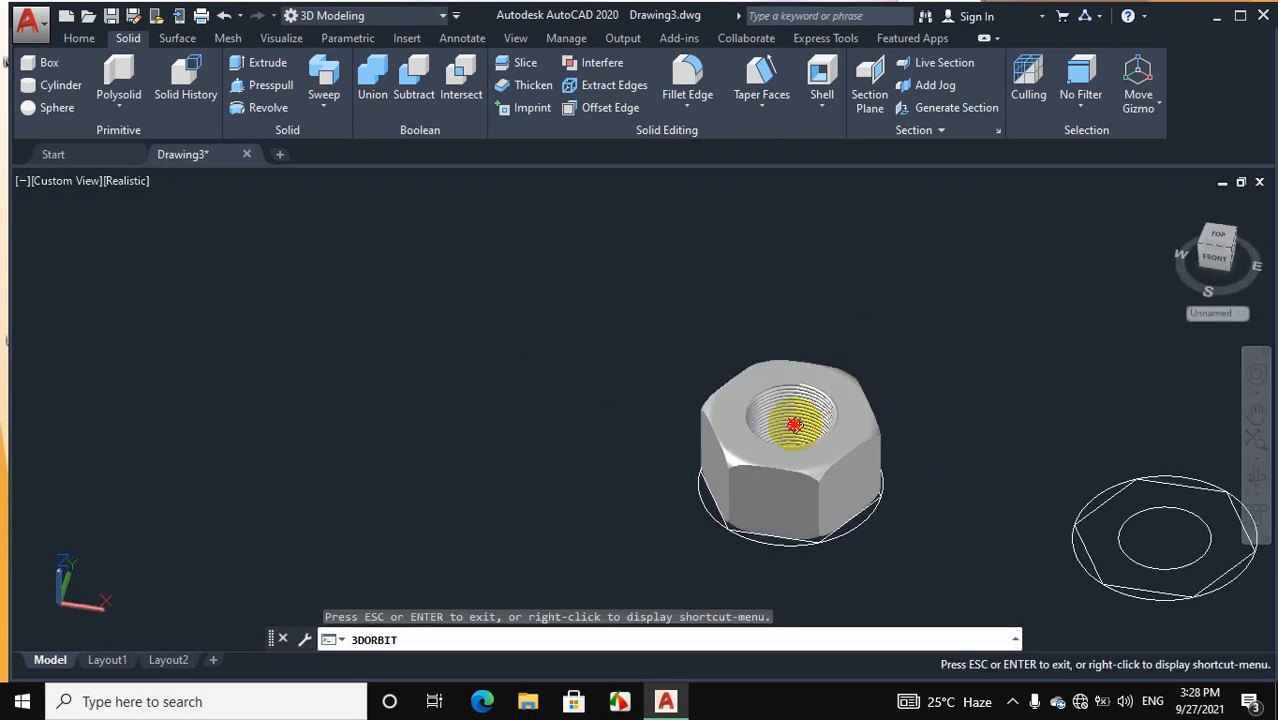
drag(799, 405, 925, 430)
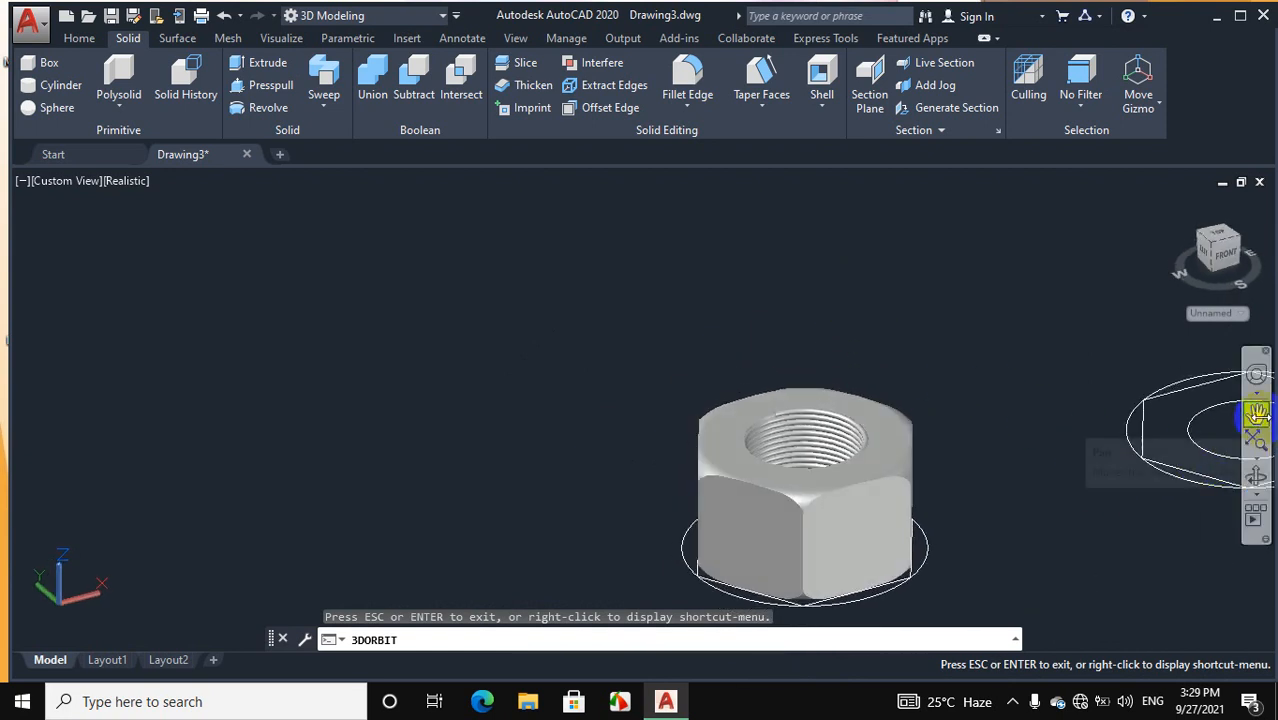
click(1256, 412)
drag(1055, 434, 613, 462)
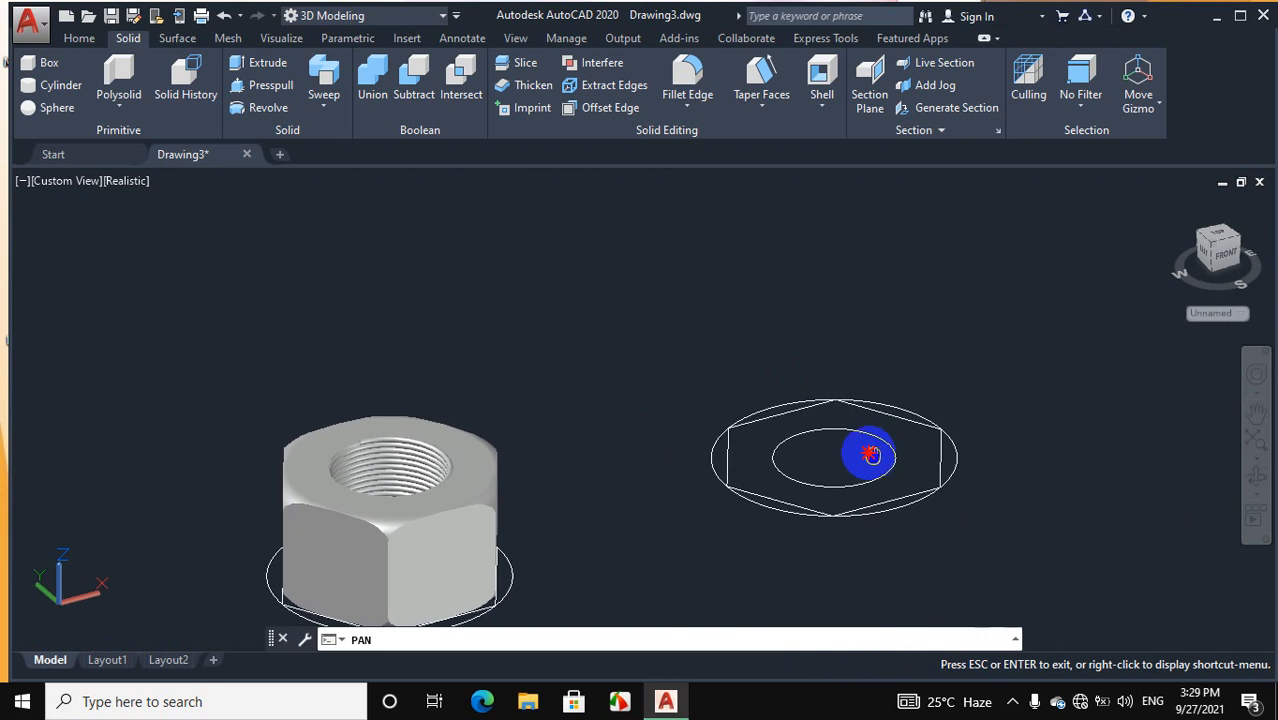
drag(862, 451, 807, 397)
right_click(893, 330)
click(895, 333)
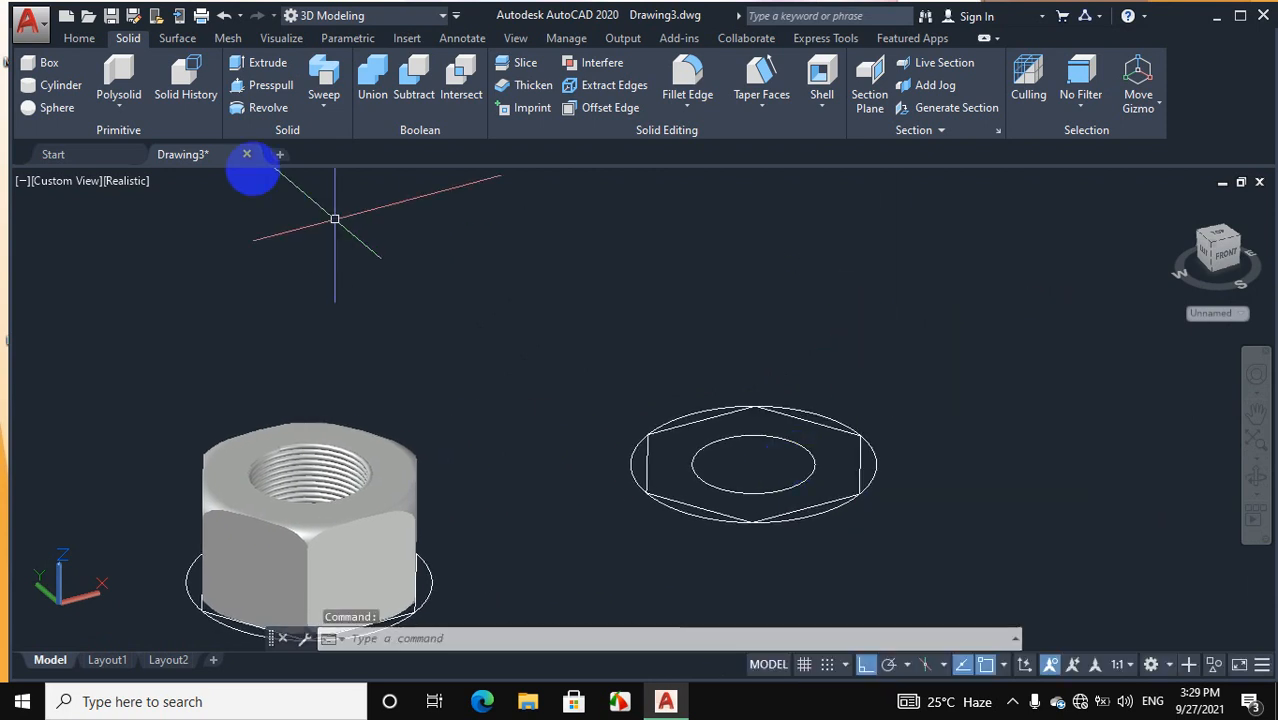
Presspull the inner circle of the second hexagon profile to a height of 100 to form a bolt shank
click(80, 40)
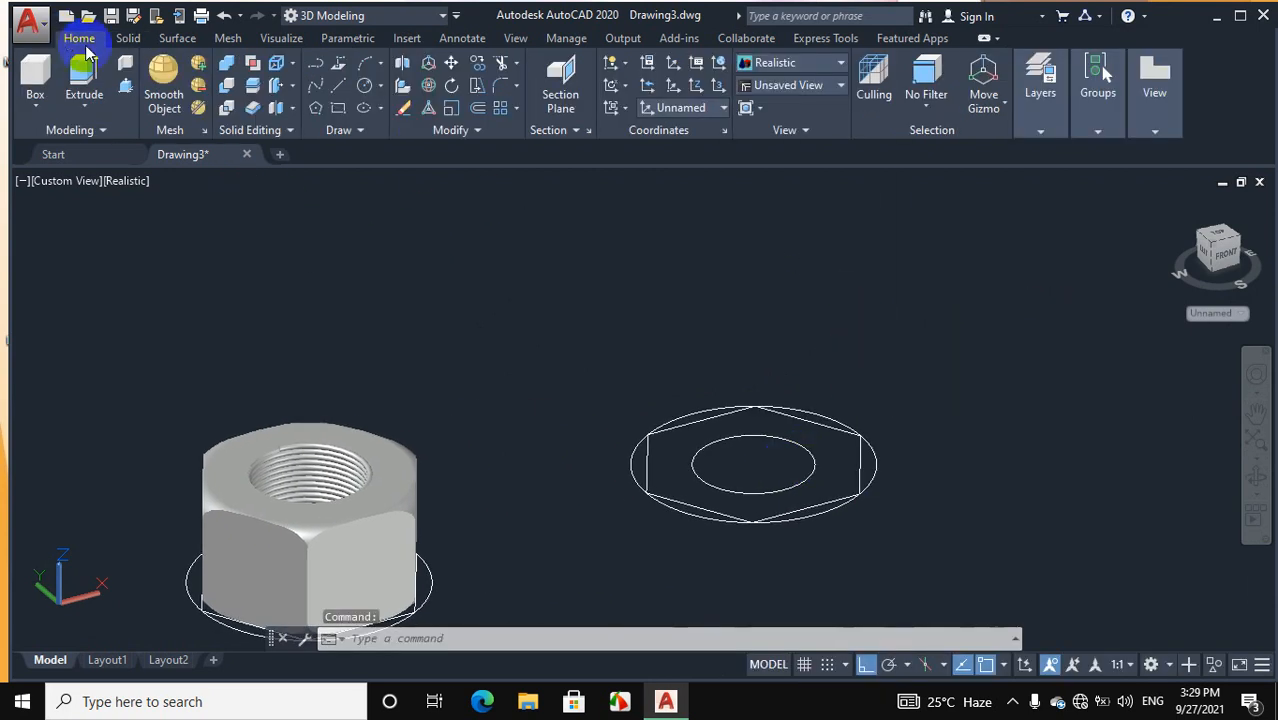
click(126, 88)
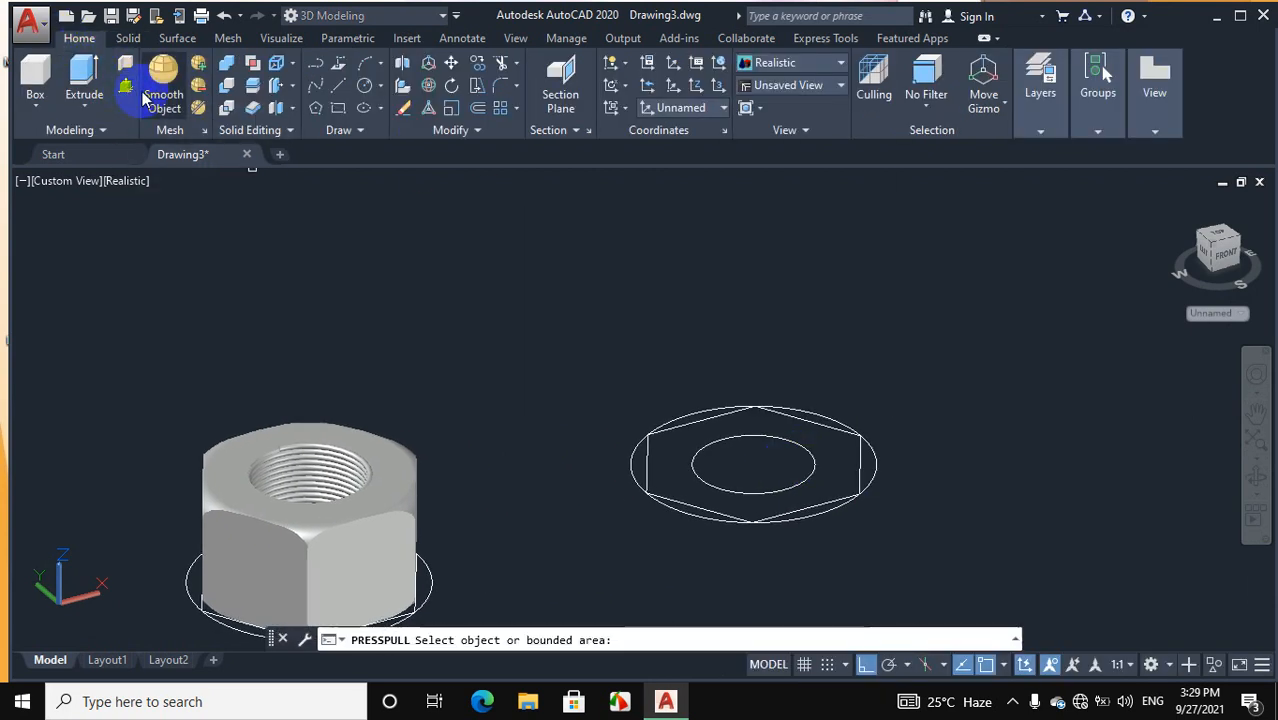
click(770, 460)
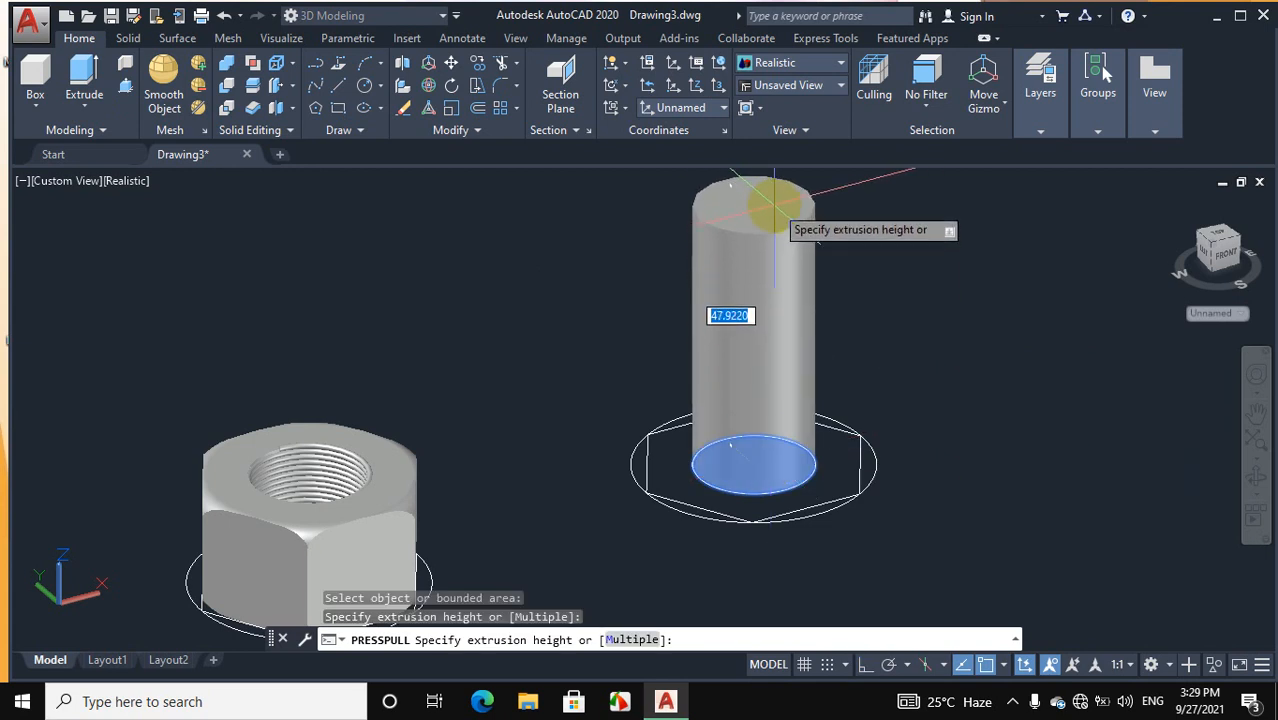
scroll(722, 288, down, 2)
scroll(737, 232, up, 2)
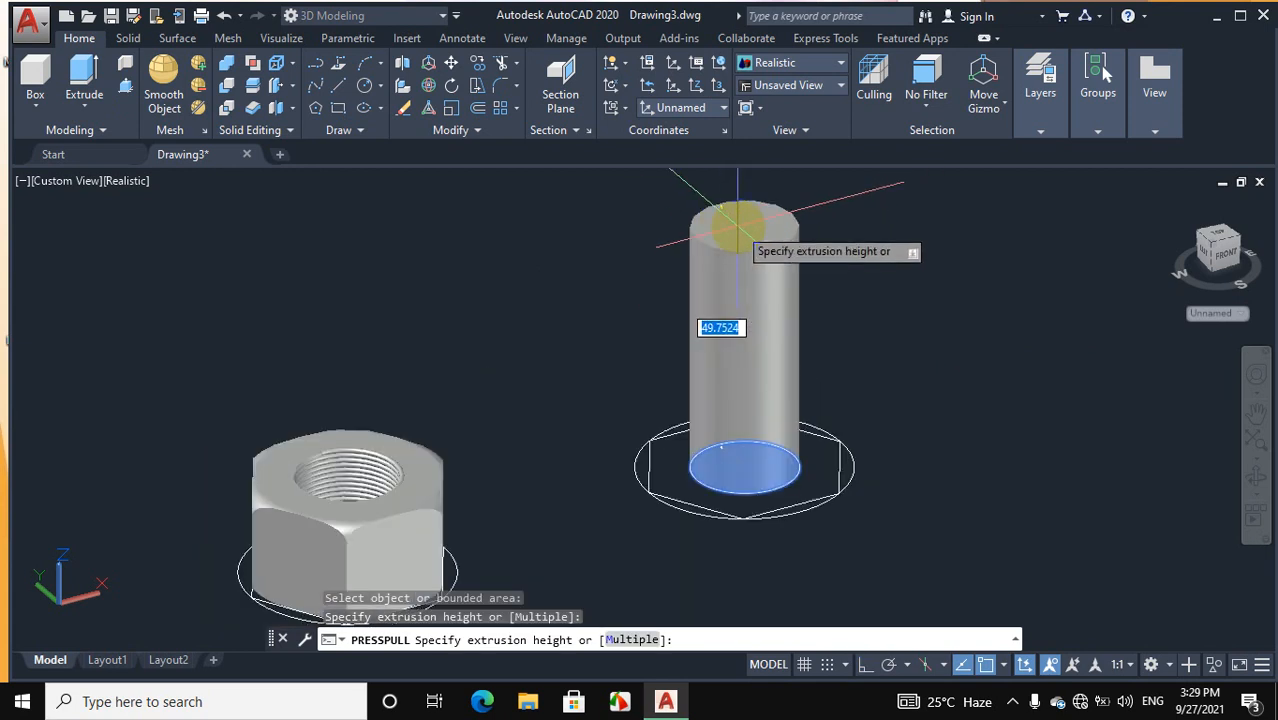
text(100)
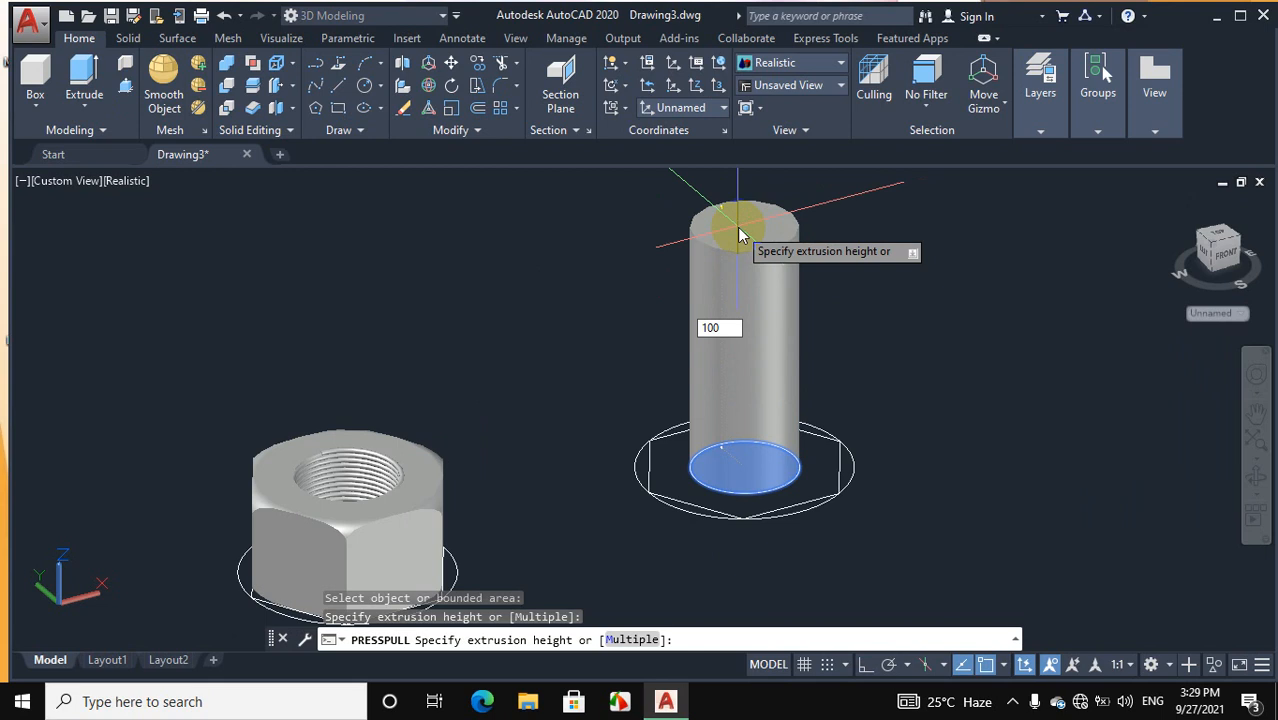
key(Return)
scroll(713, 300, down, 2)
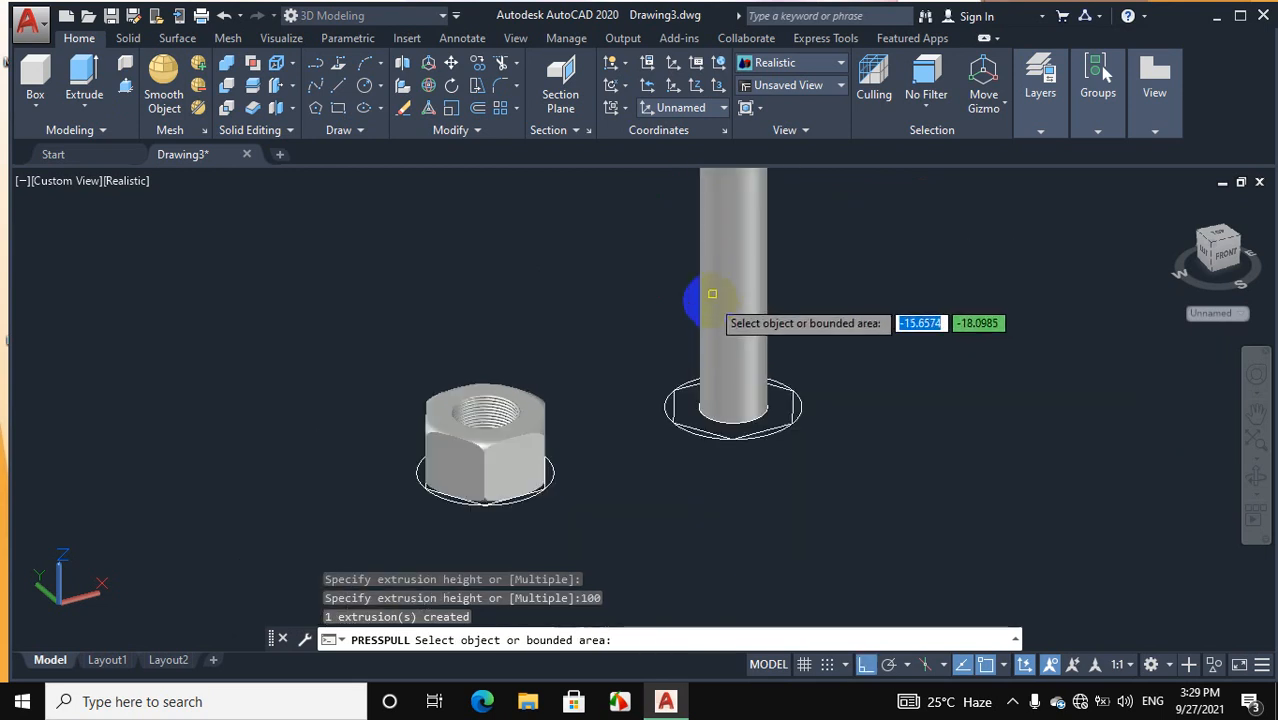
Presspull the hexagonal area around the bolt shank's base to a height of 20
scroll(708, 315, down, 2)
scroll(707, 262, up, 3)
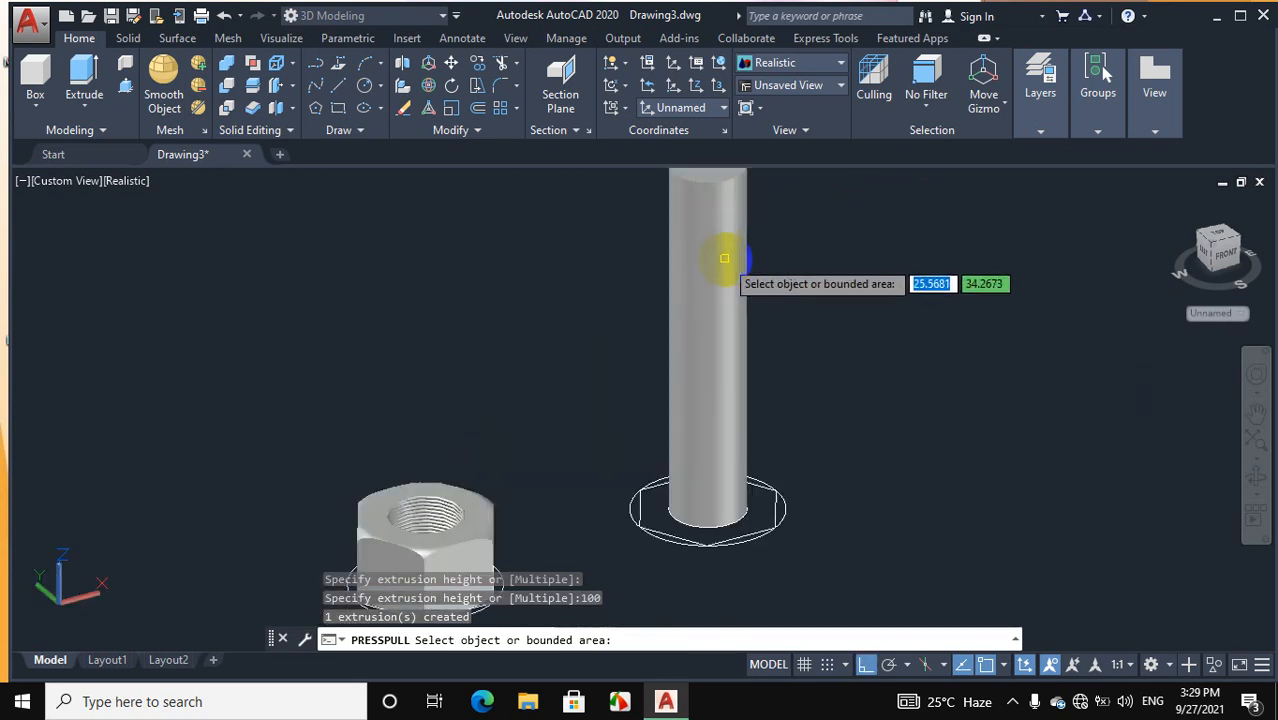
click(125, 89)
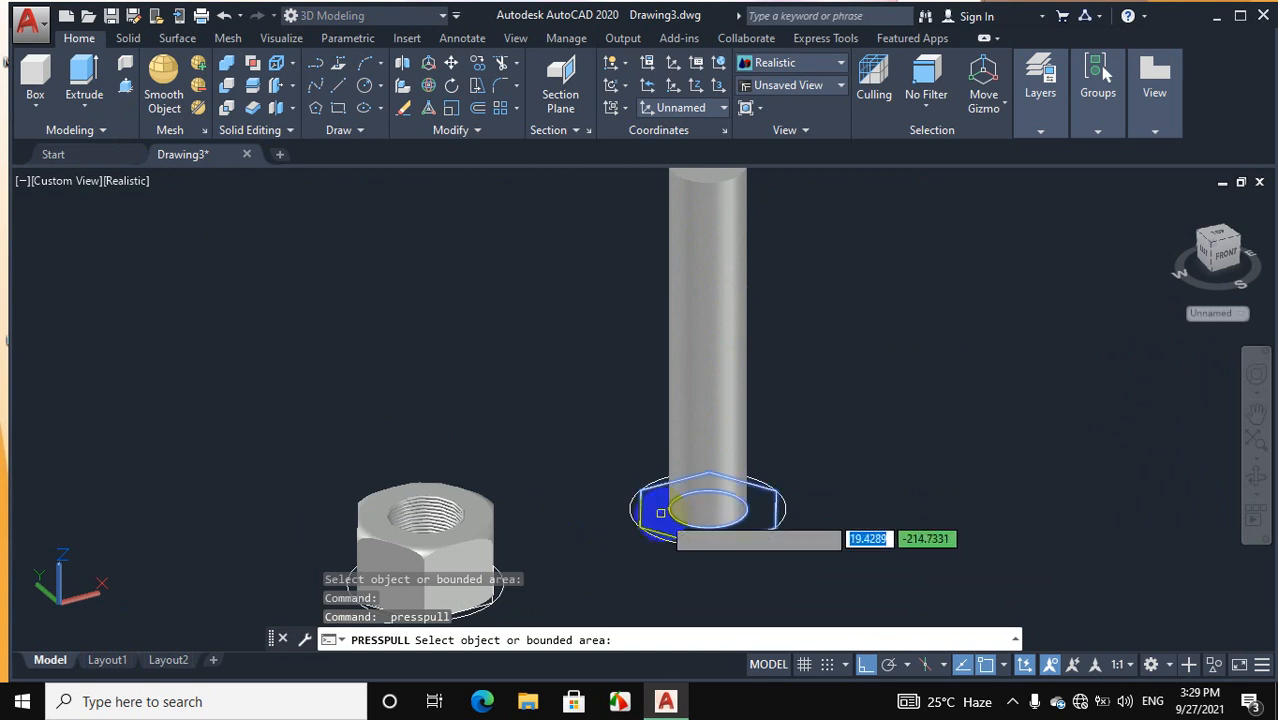
click(661, 513)
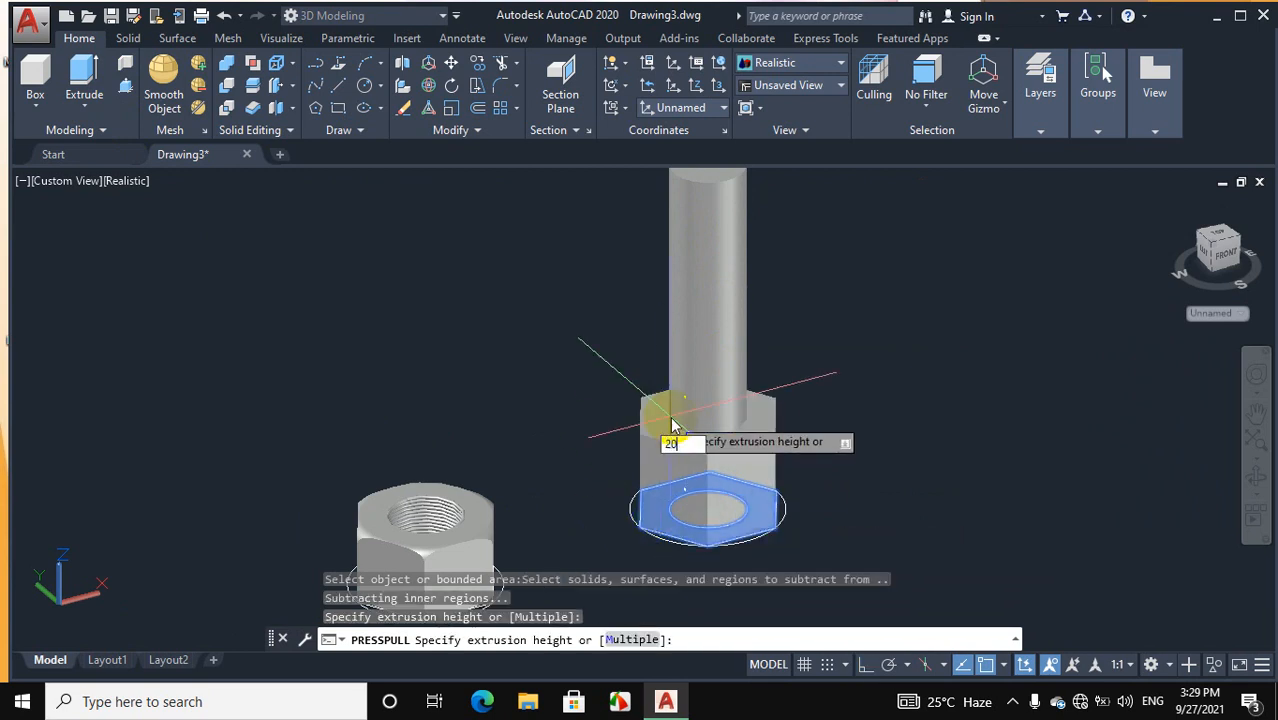
text(20)
key(Return)
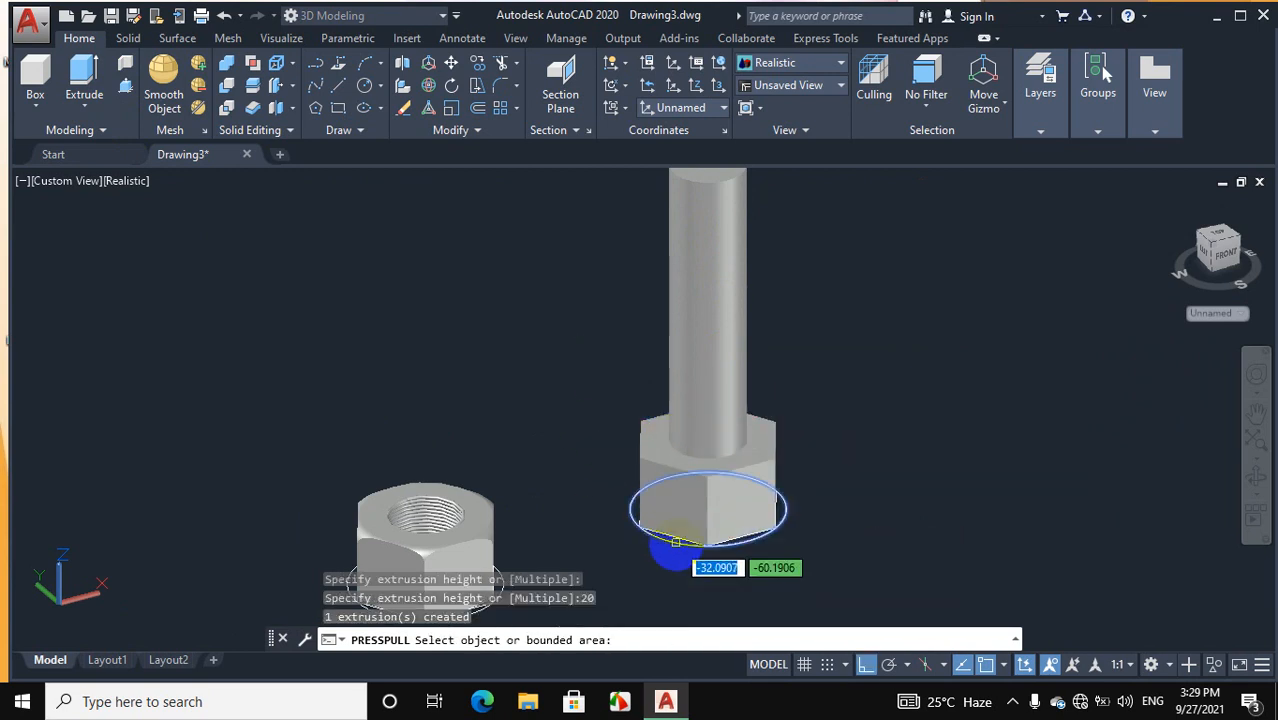
Presspull the outer circle around the bolt's hexagonal head to a height of 20
click(676, 538)
text(2)
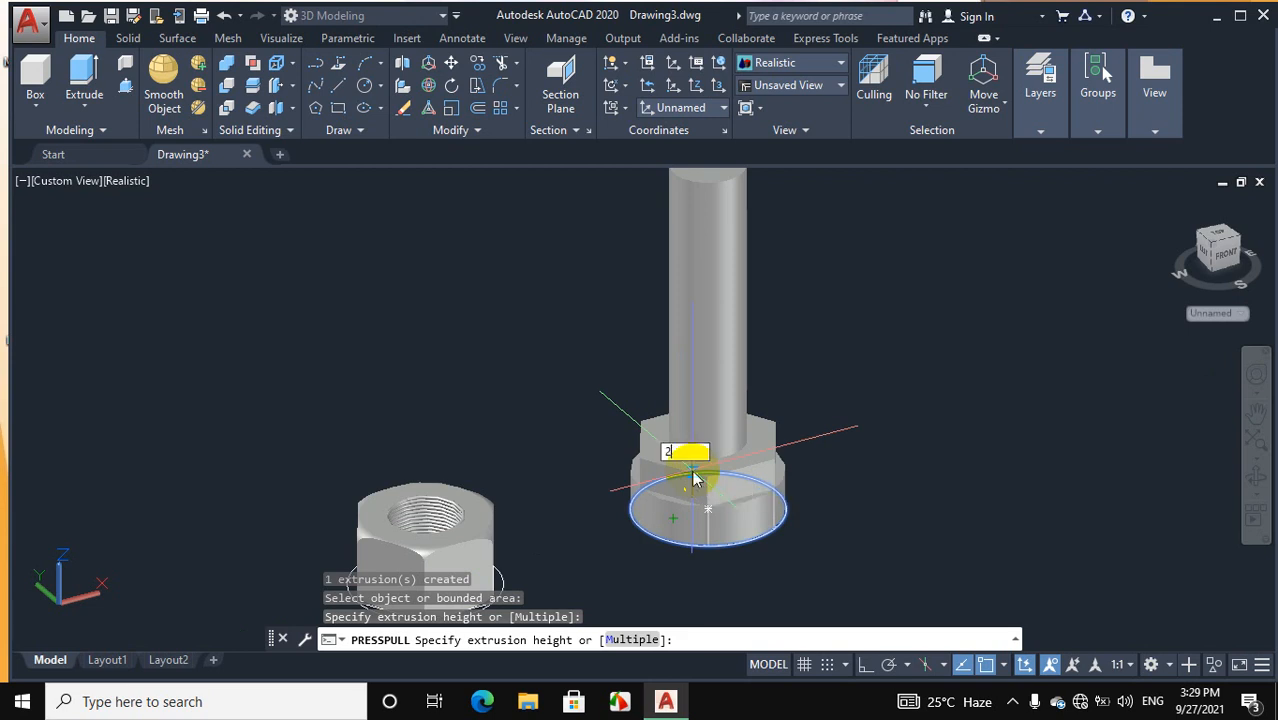
text(0)
key(Return)
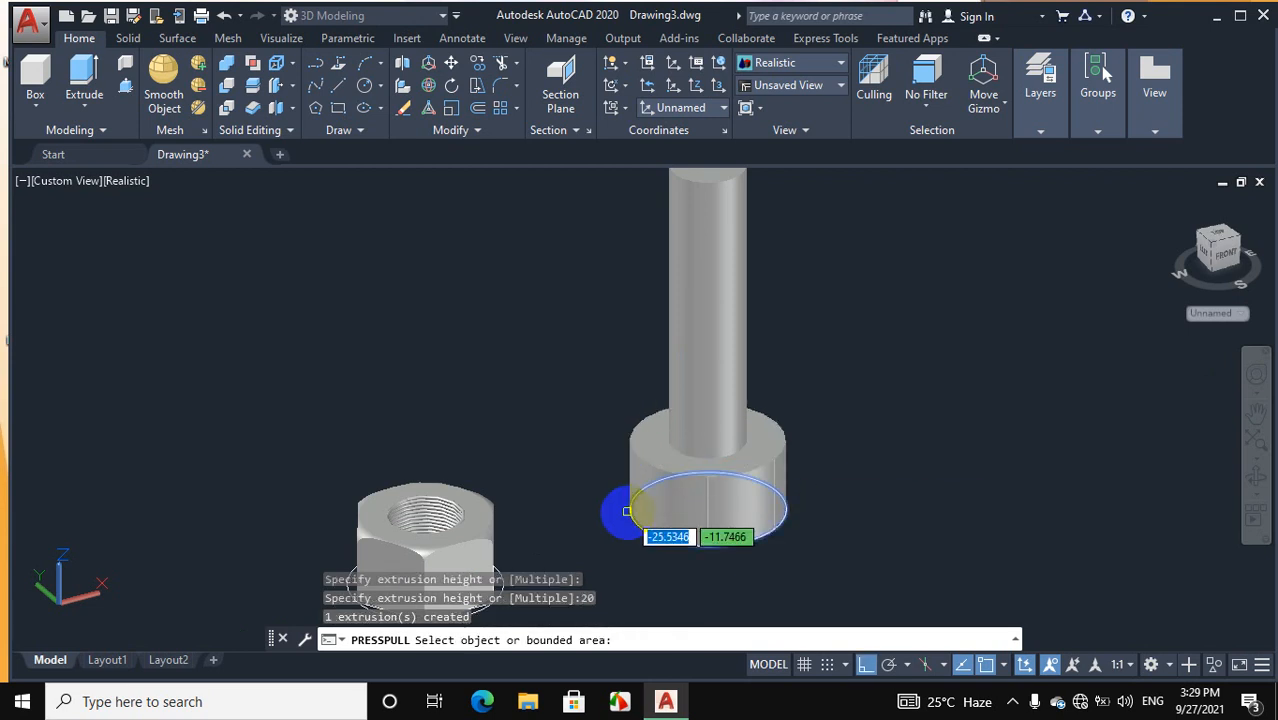
Fillet the upper and lower circular edges of the cylinder around the bolt head with a radius of 3
scroll(620, 508, down, 2)
scroll(735, 425, up, 1)
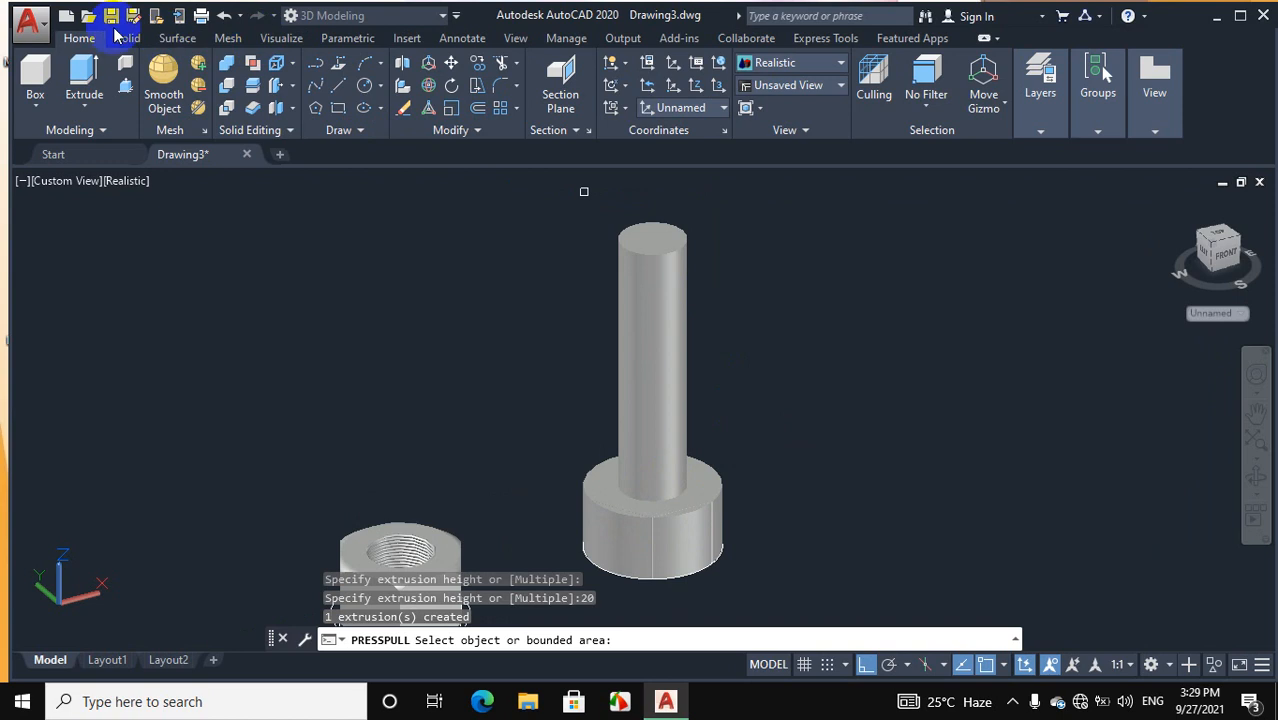
click(122, 39)
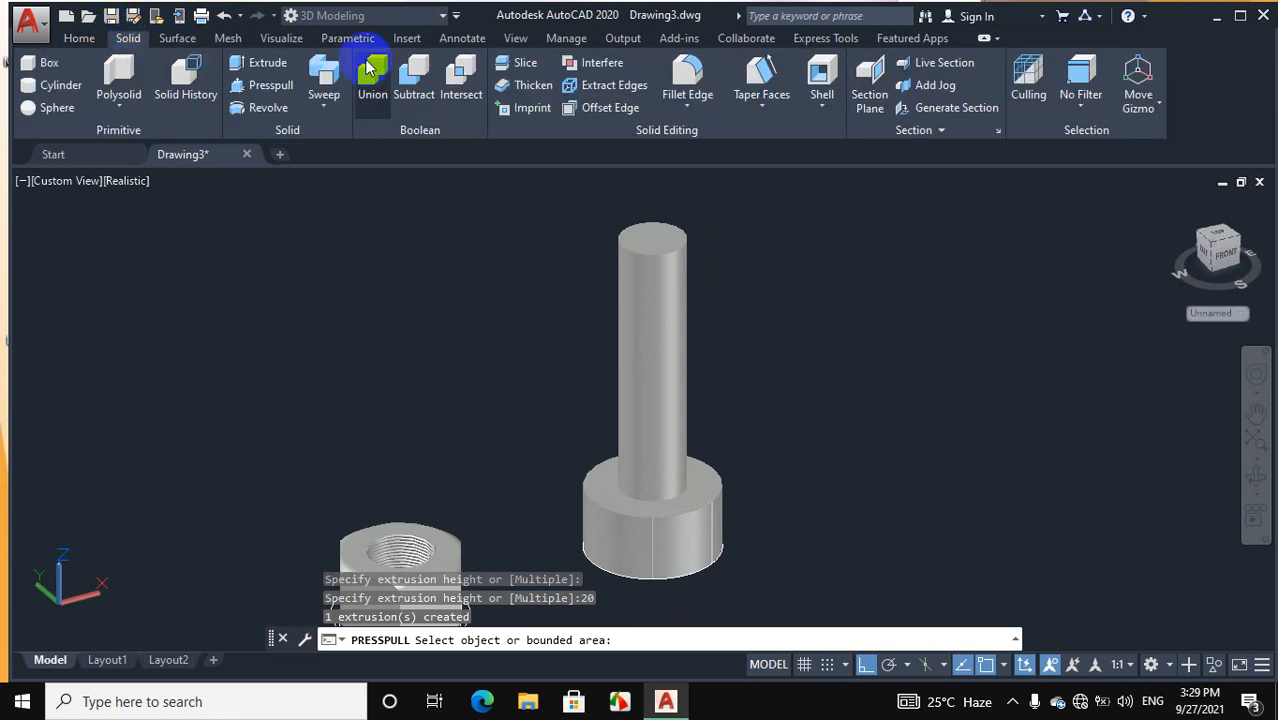
click(688, 72)
scroll(747, 390, down, 2)
scroll(747, 405, up, 1)
right_click(790, 402)
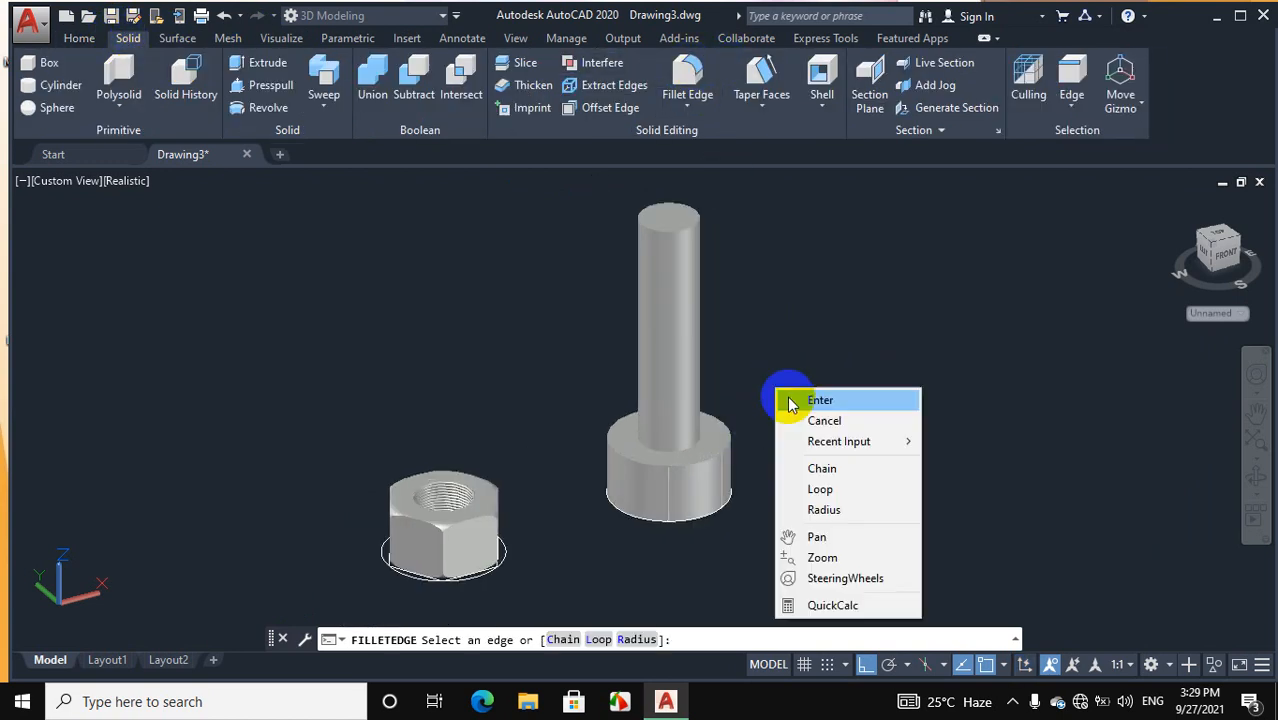
click(823, 510)
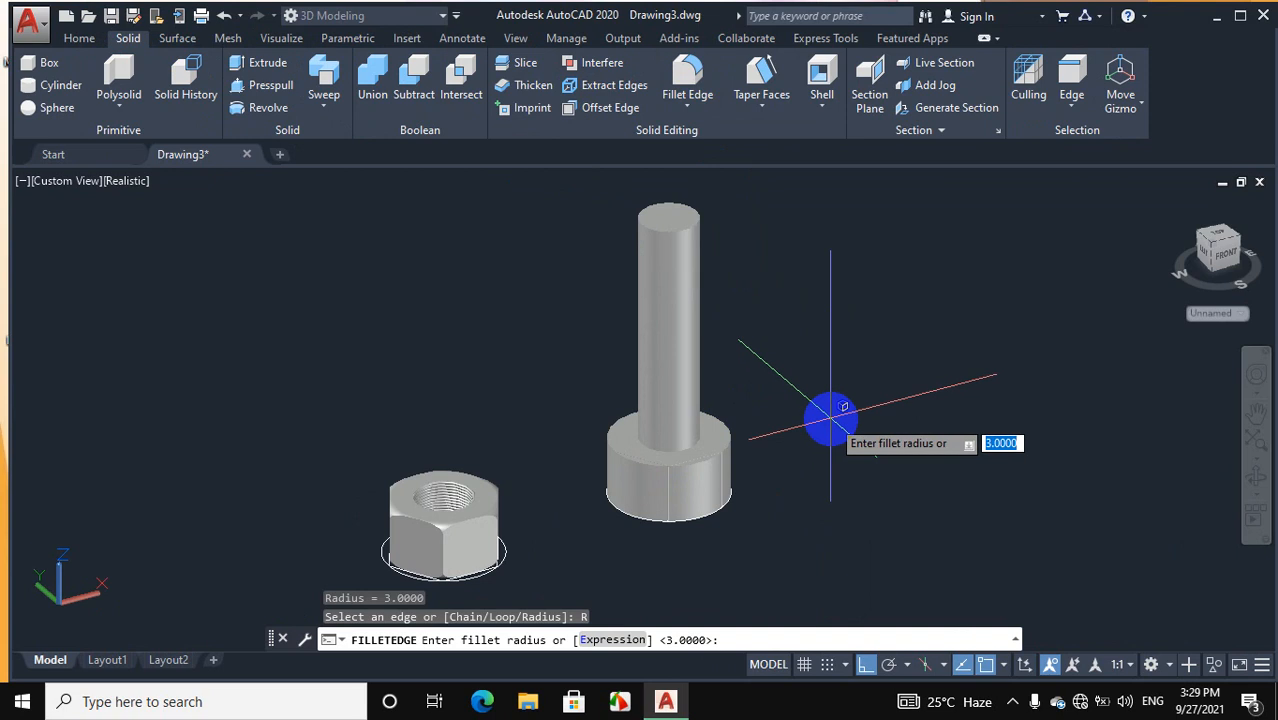
text(3)
key(Return)
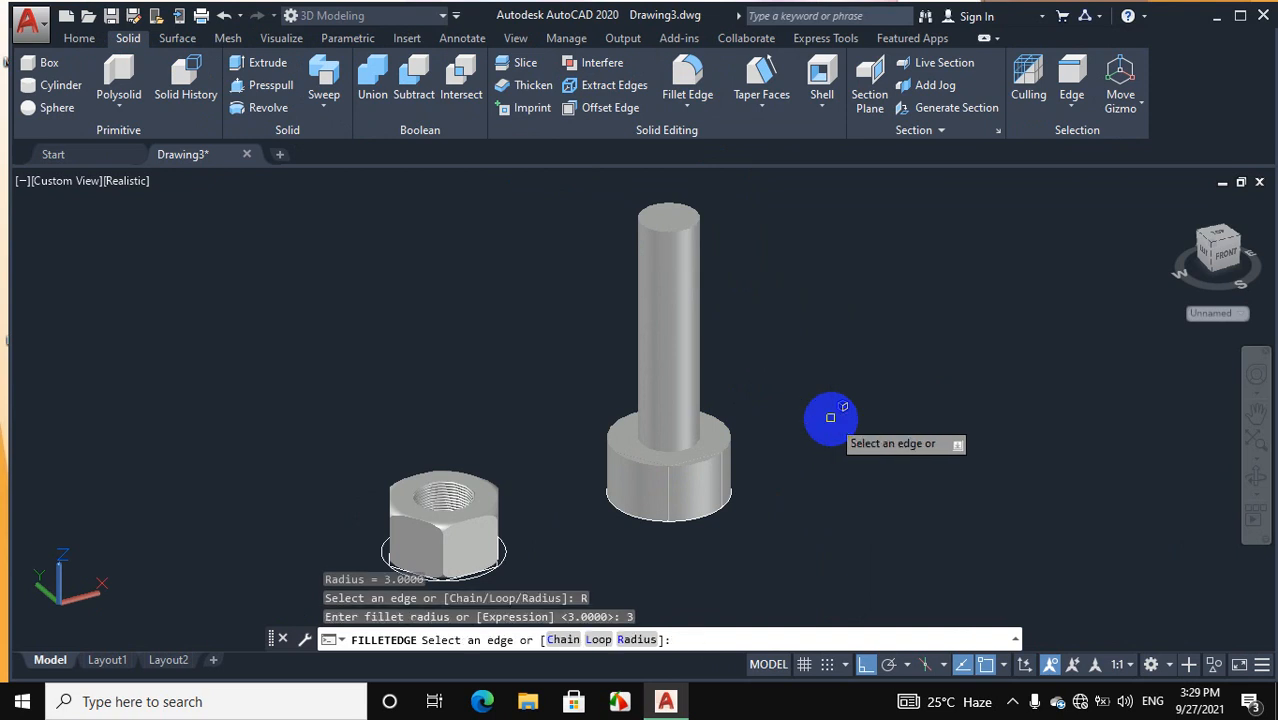
scroll(705, 458, up, 1)
scroll(706, 458, up, 1)
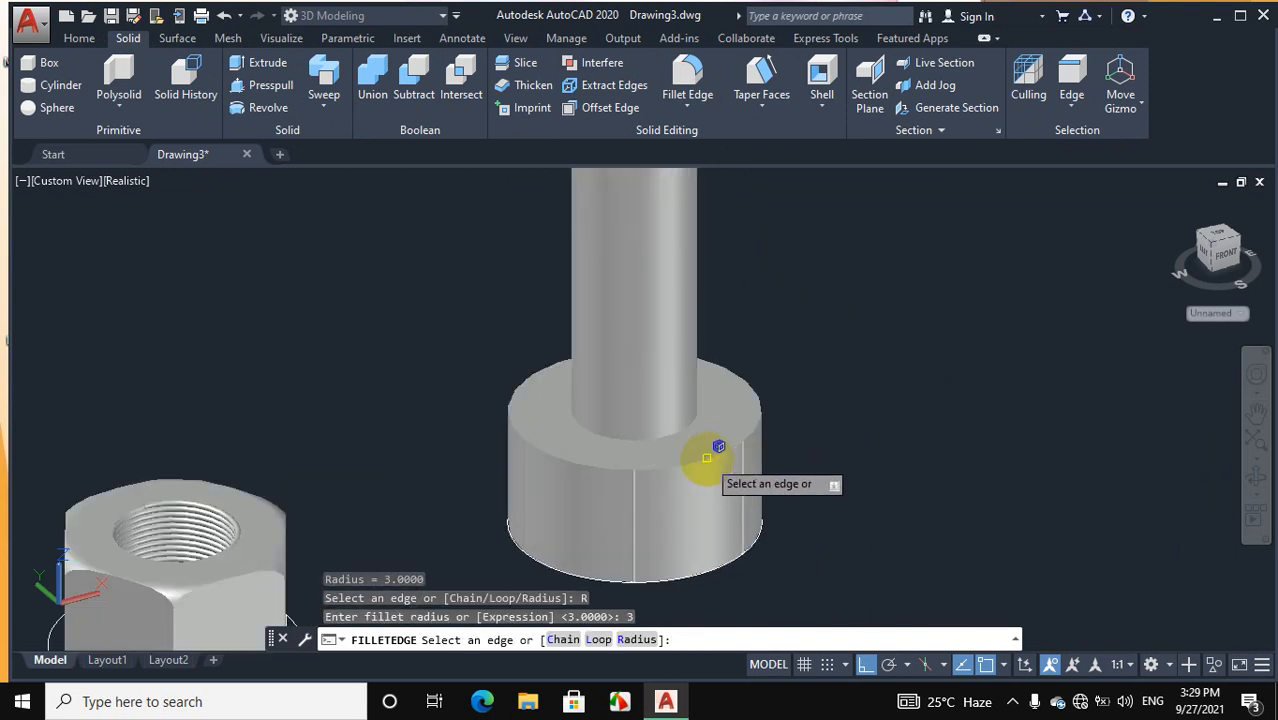
click(703, 460)
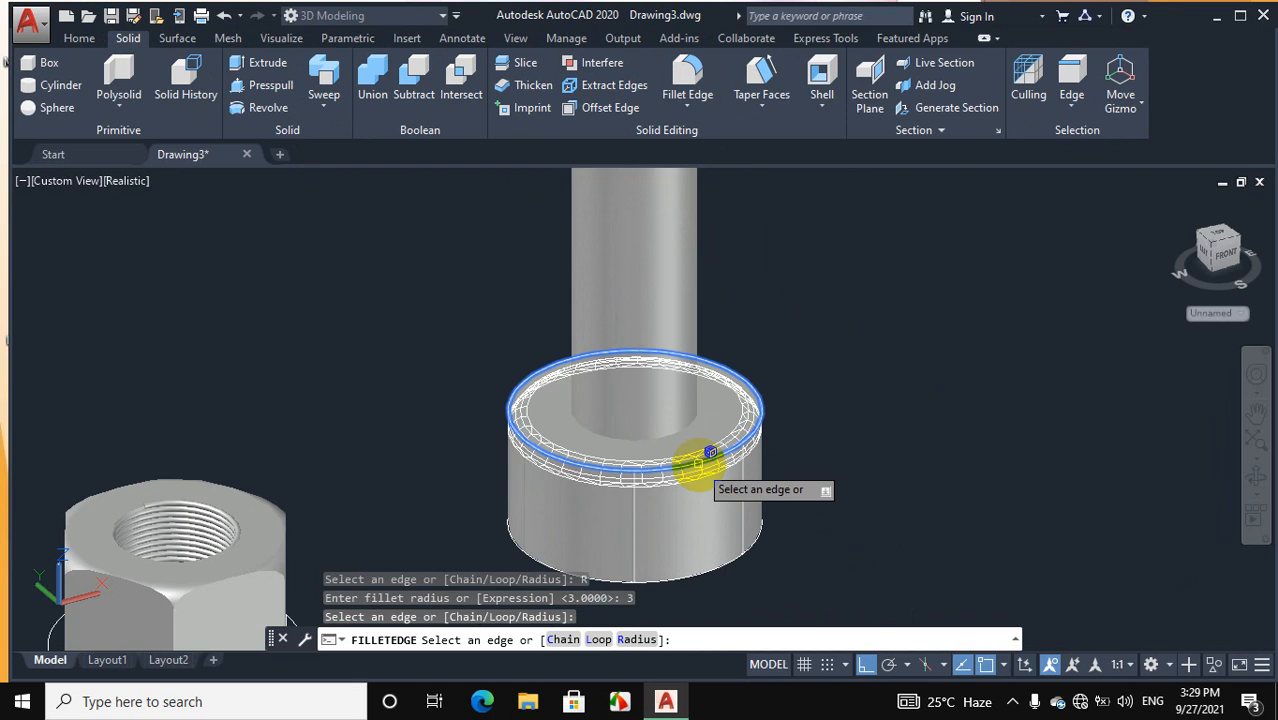
click(716, 560)
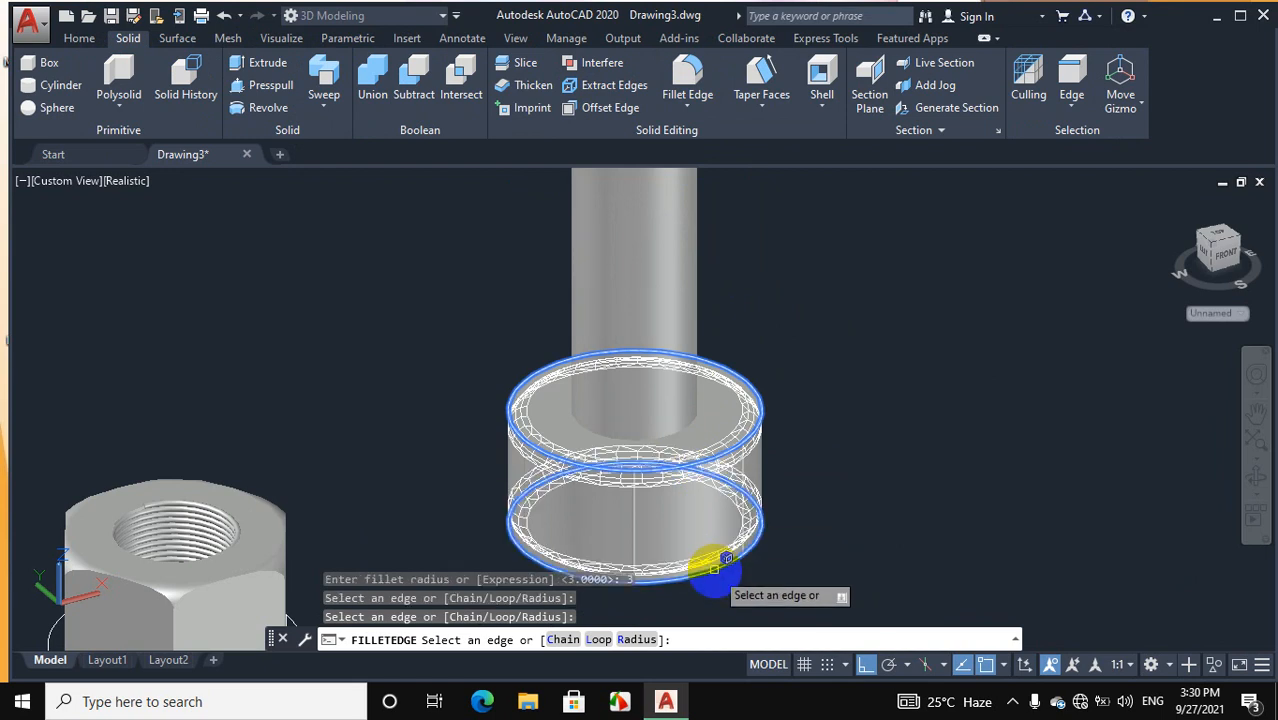
right_click(790, 485)
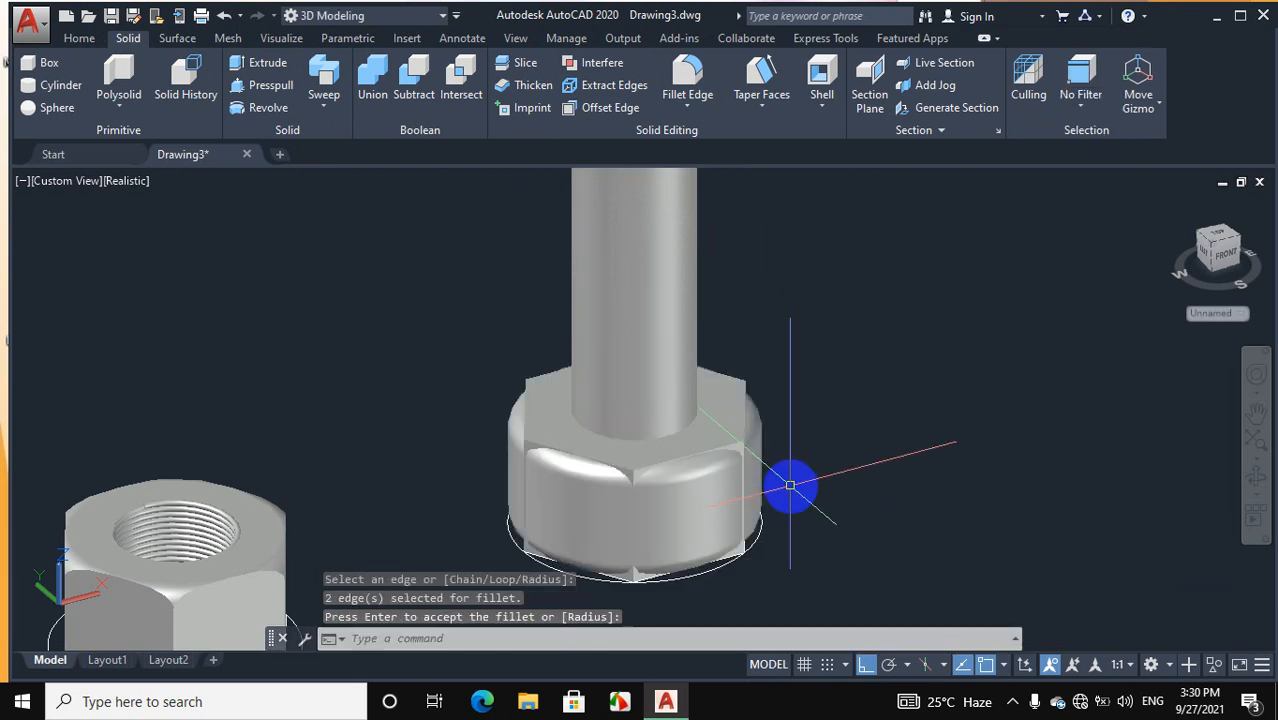
Intersect the filleted cylinder with the hexagonal solid to form the rounded bolt head
click(414, 72)
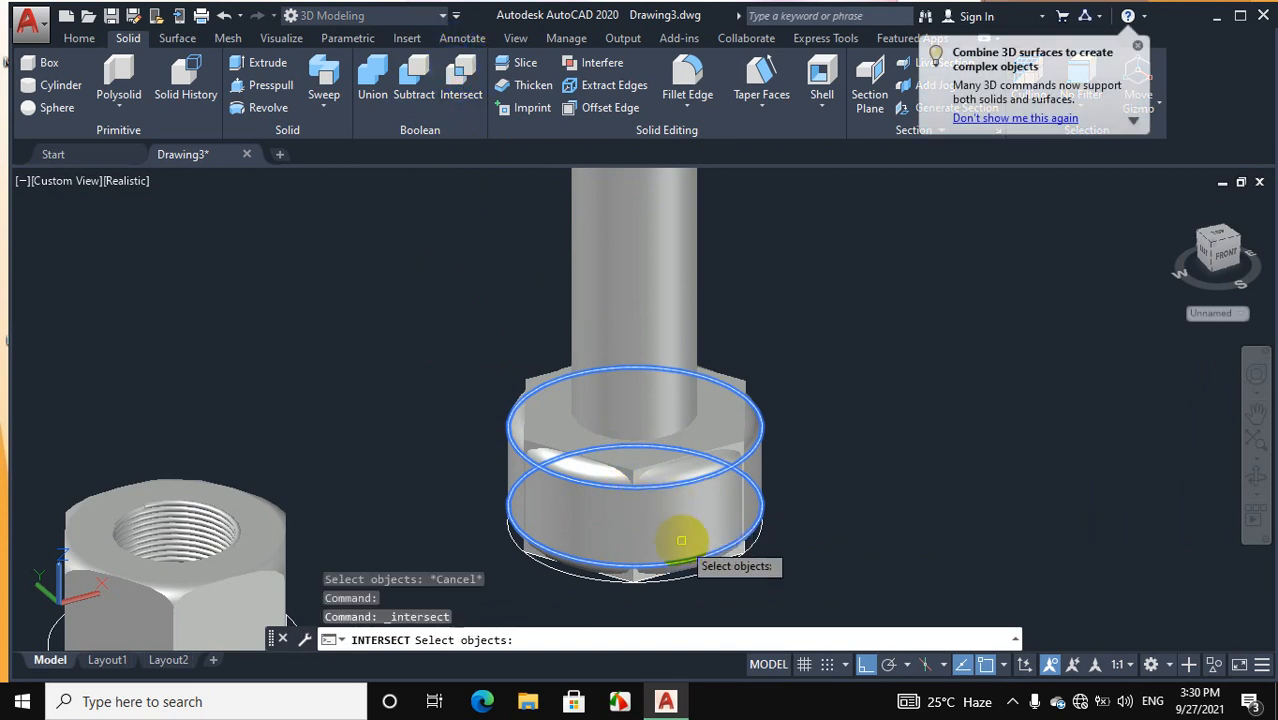
scroll(705, 482, down, 2)
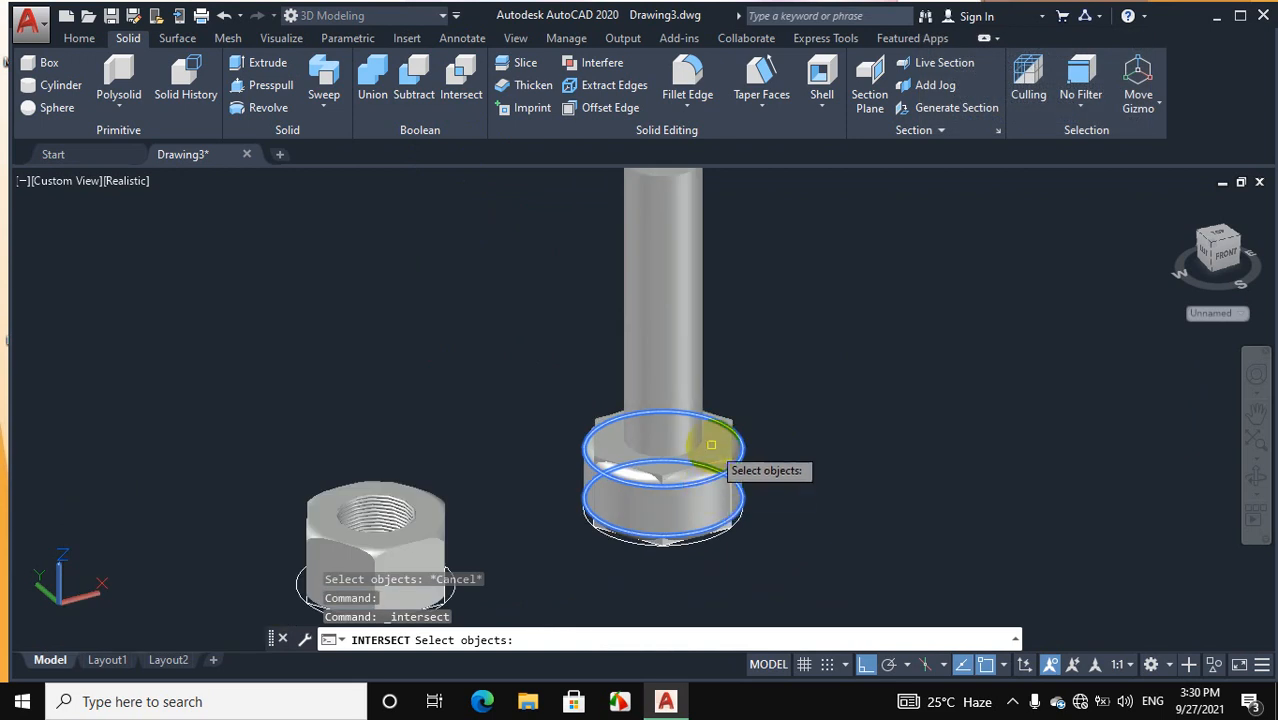
click(709, 442)
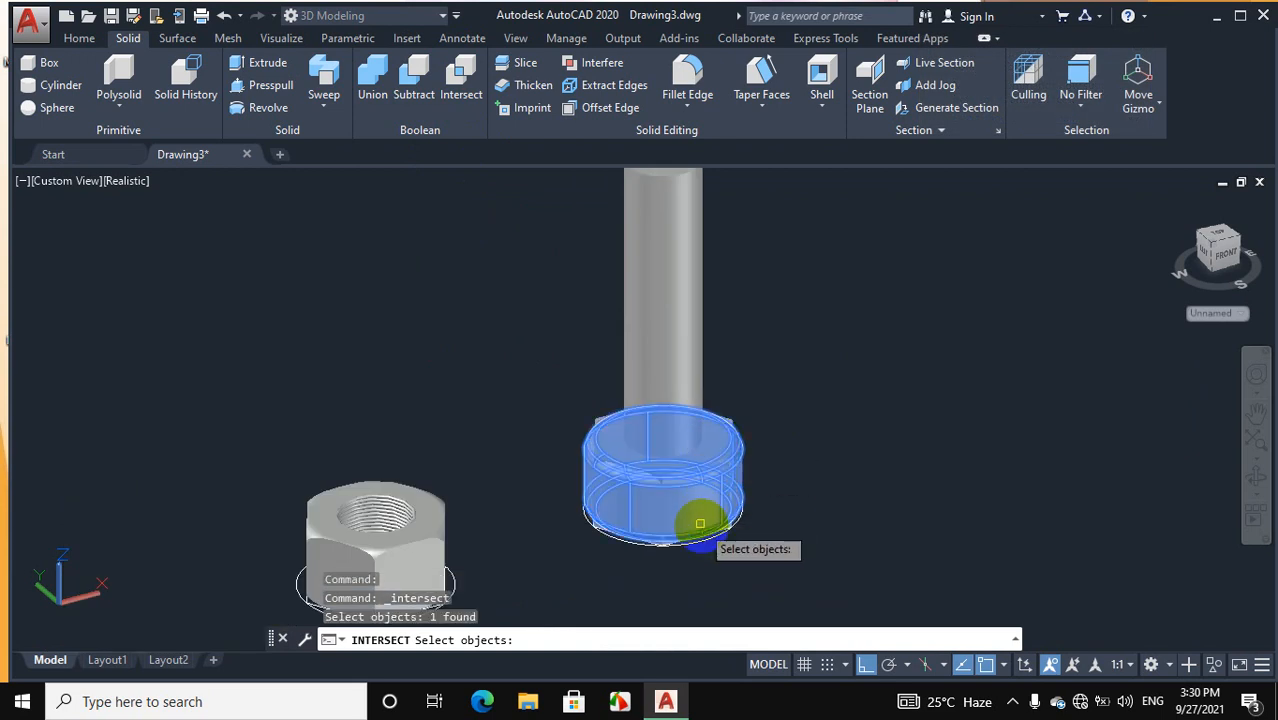
click(731, 437)
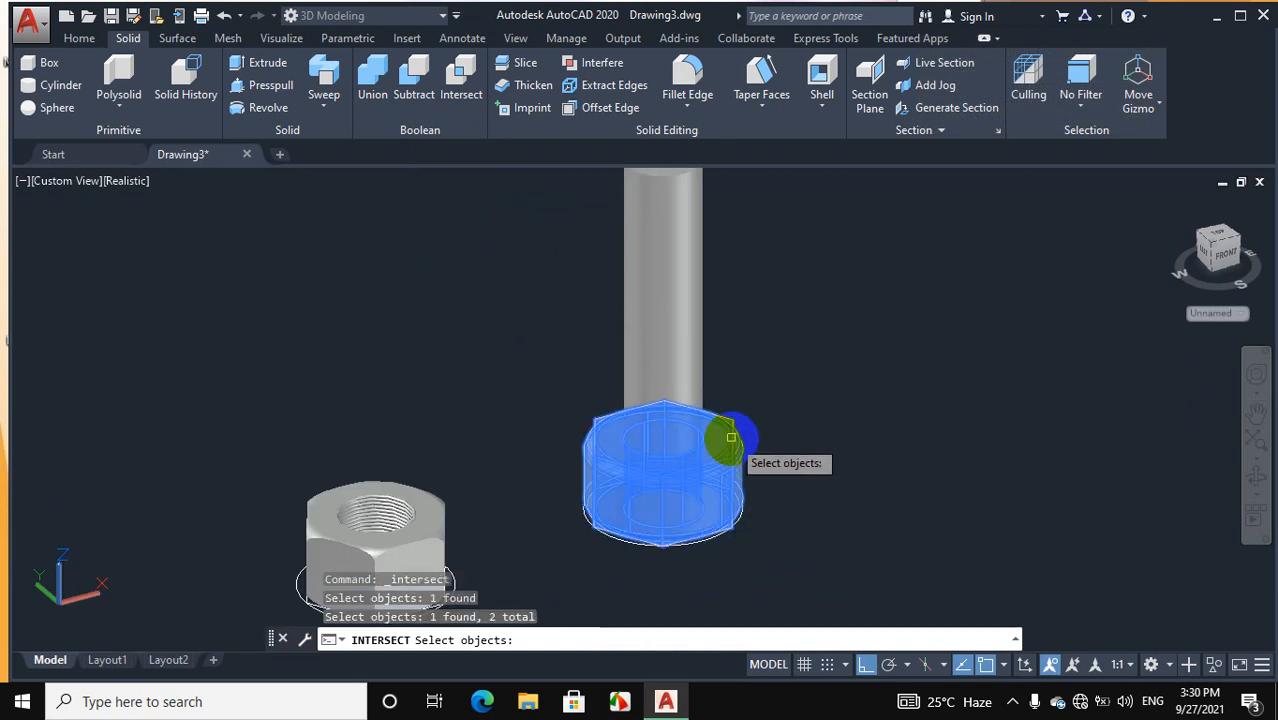
key(Return)
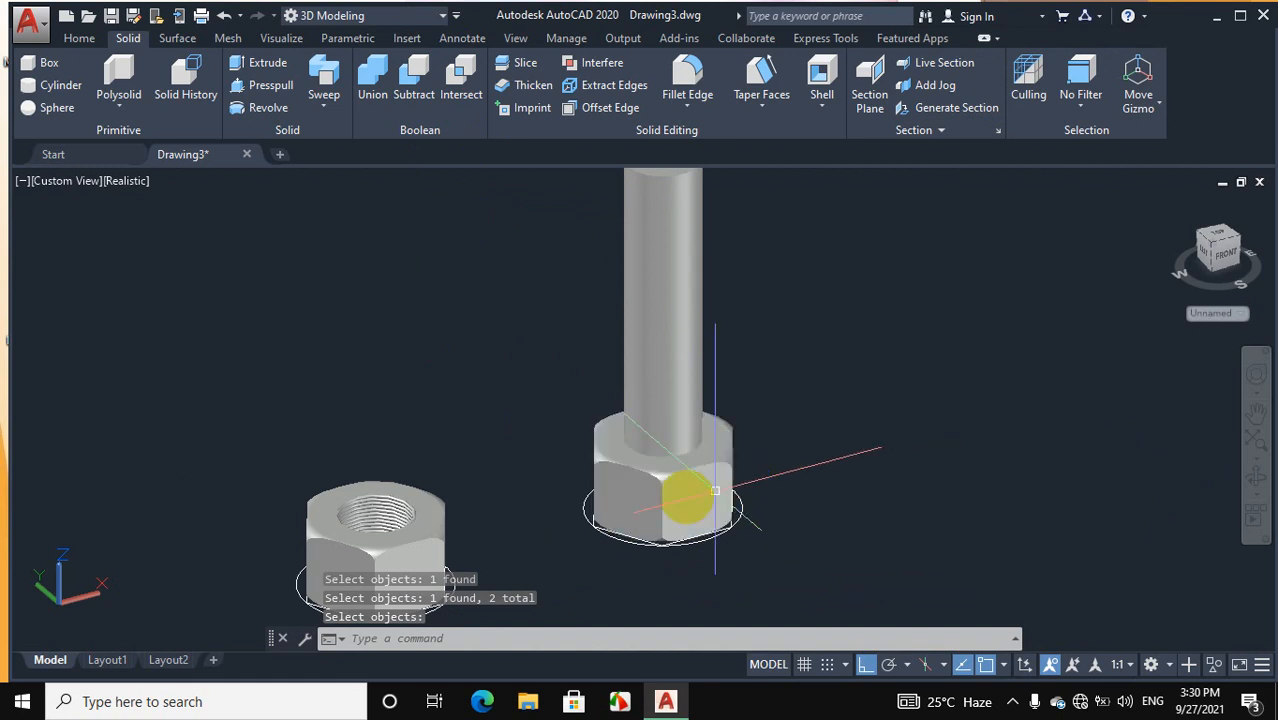
Chamfer the circular edge at the free end of the bolt shank with both distances at 1
scroll(687, 408, down, 2)
scroll(728, 357, up, 2)
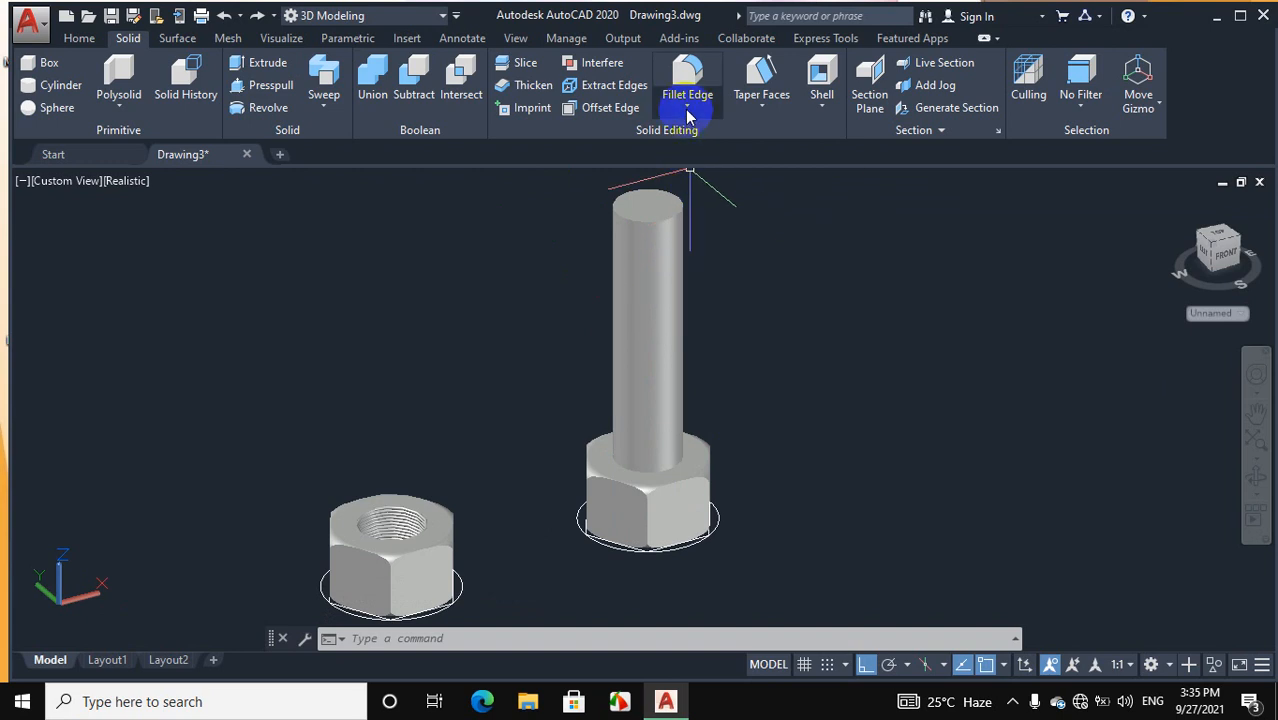
click(687, 117)
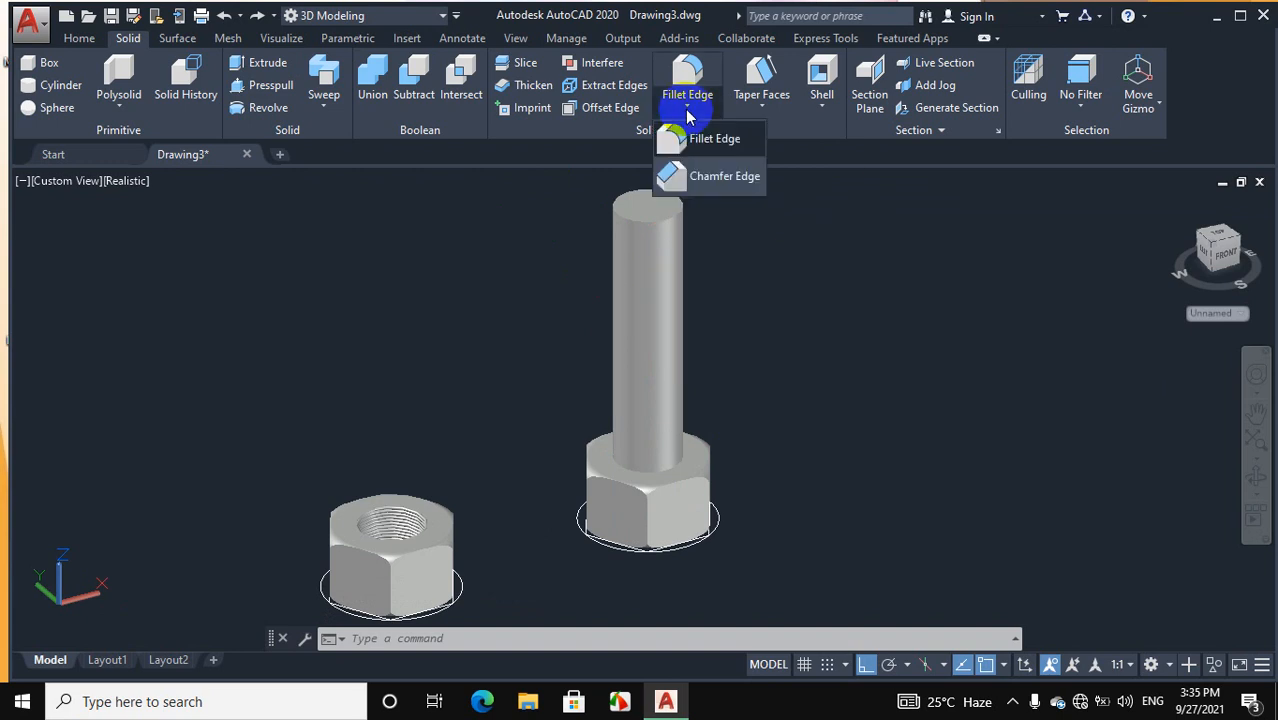
click(707, 177)
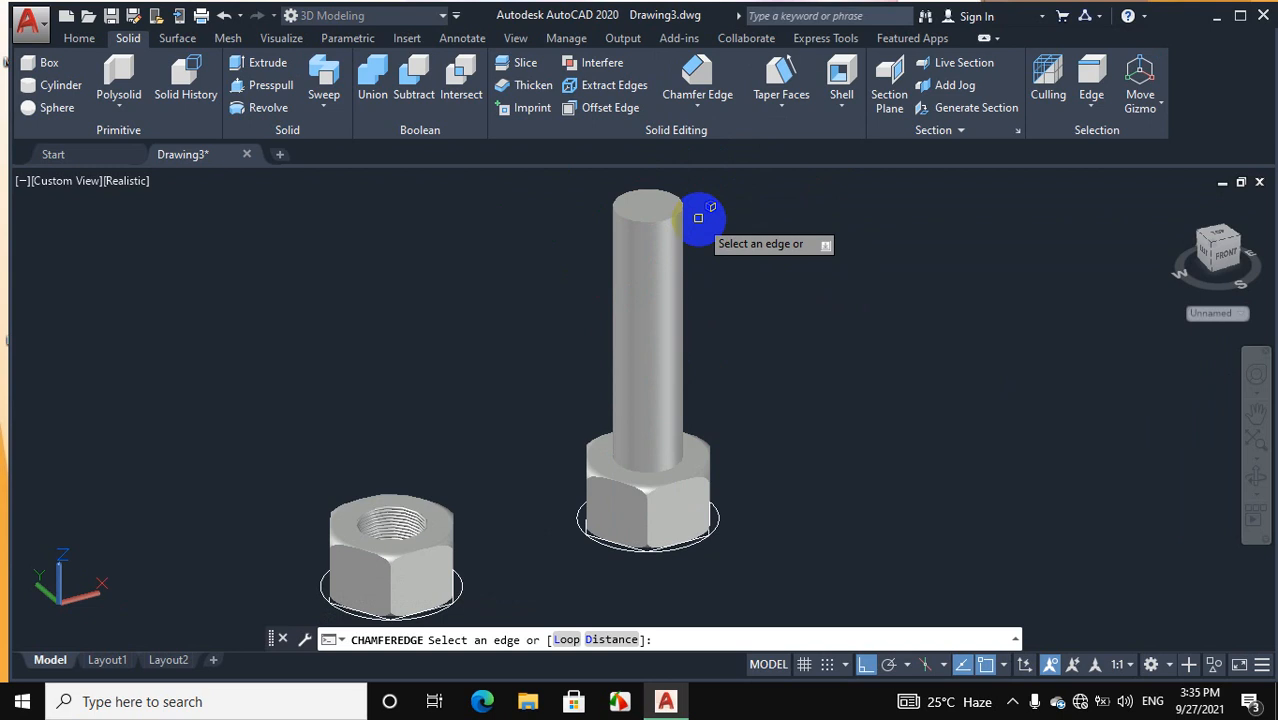
scroll(698, 217, up, 2)
click(655, 220)
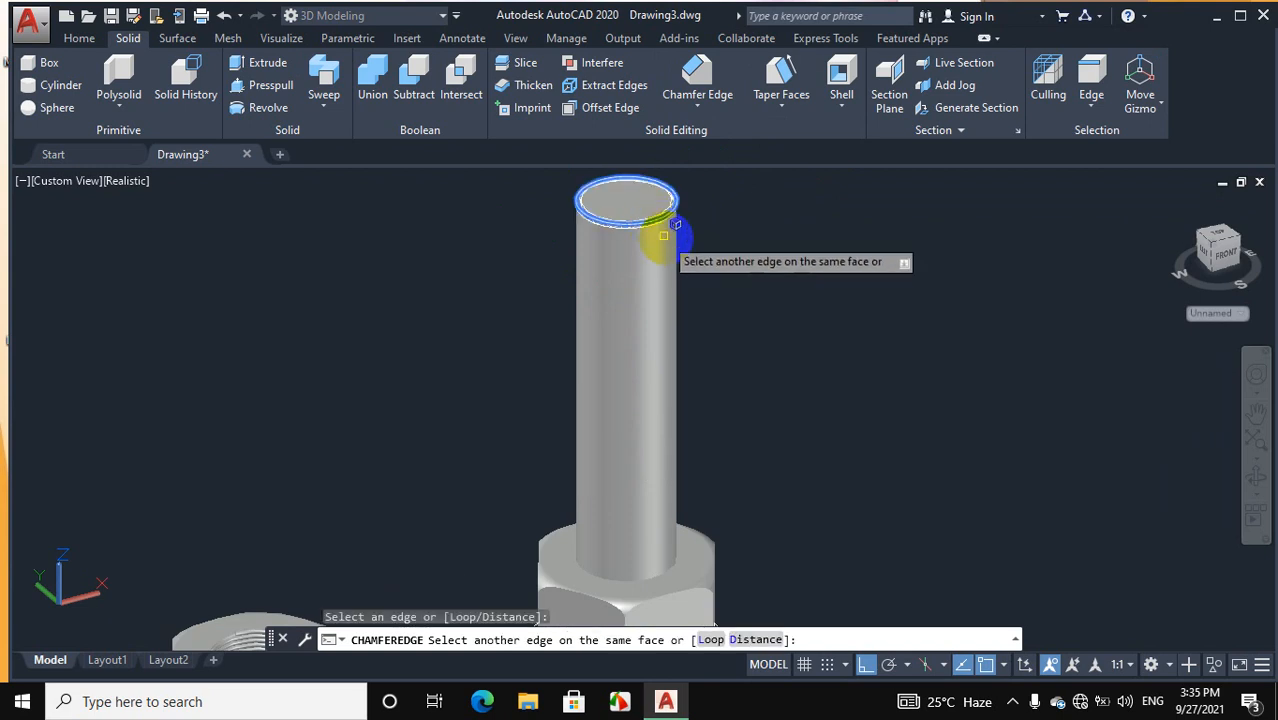
click(674, 253)
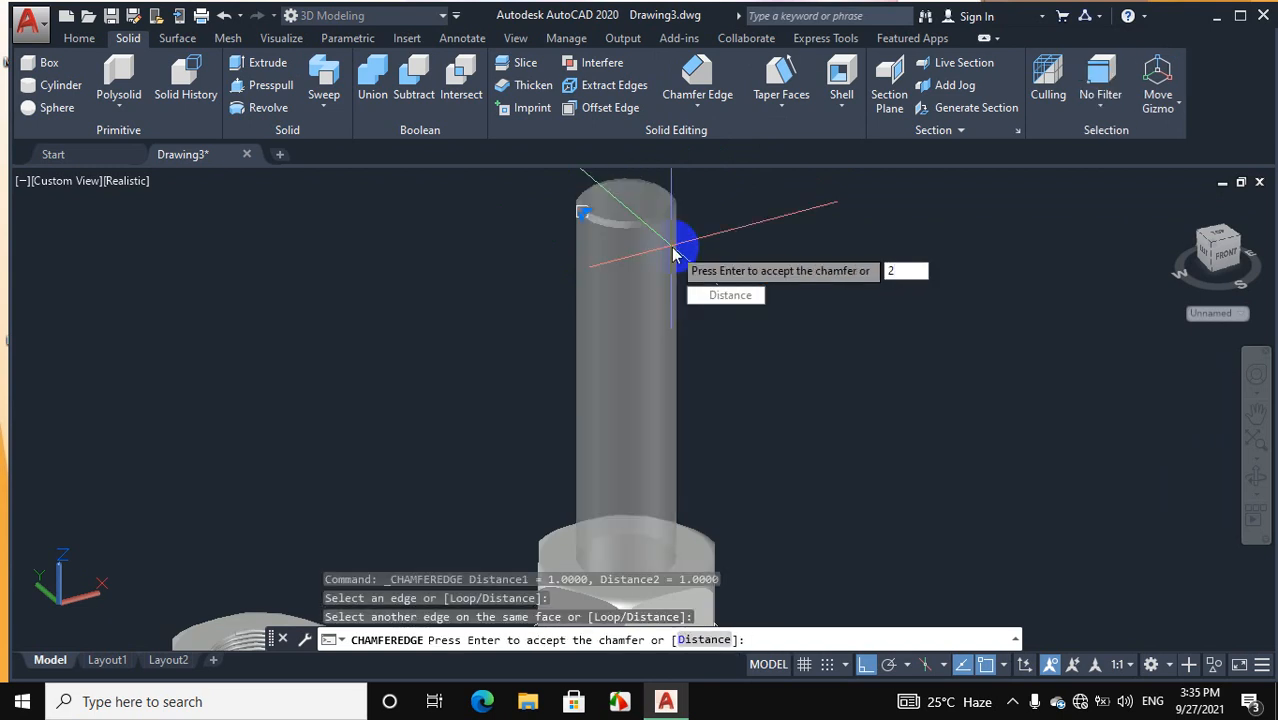
key(Return)
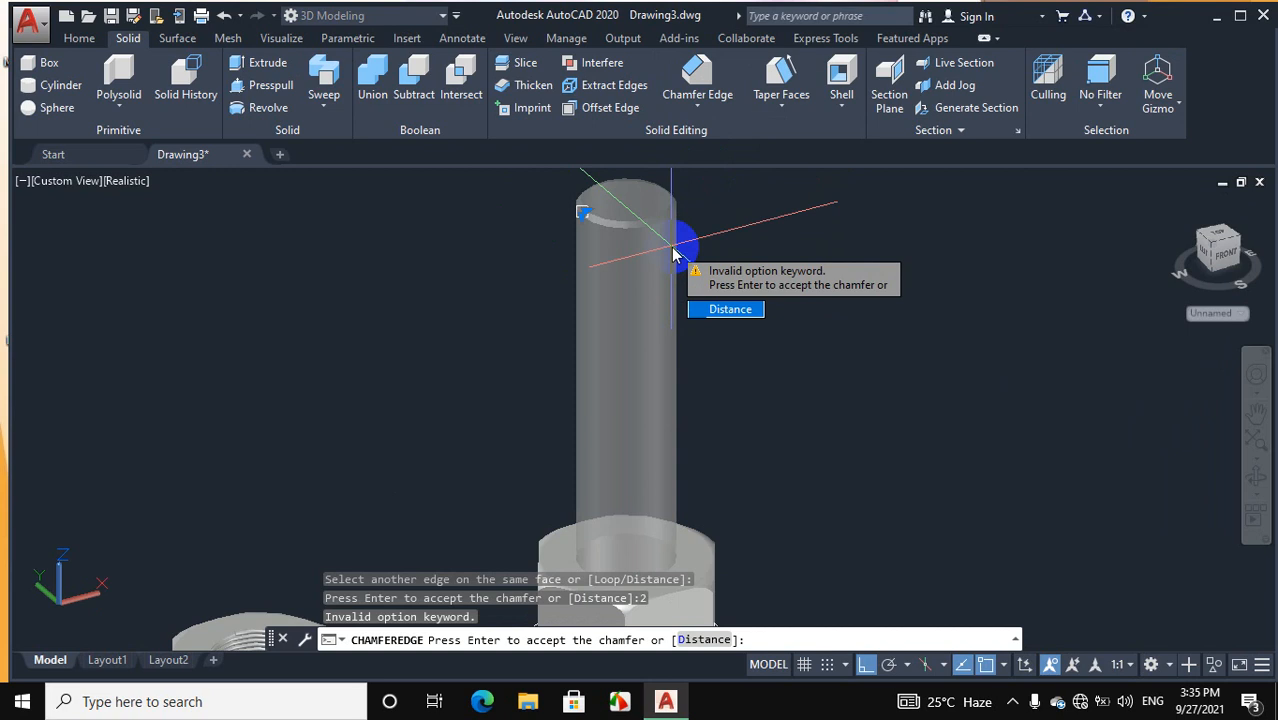
key(Return)
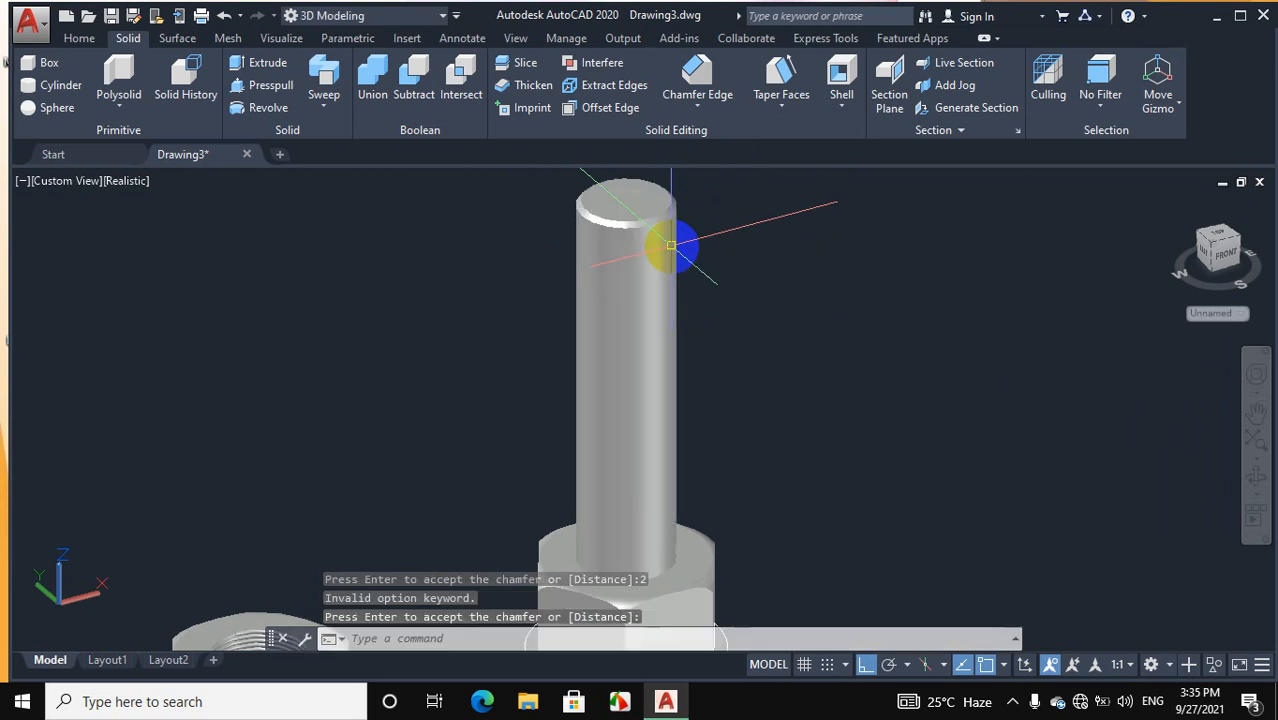
Start a helix centred on the chamfered end of the bolt shank with base and top radii of 10
click(698, 112)
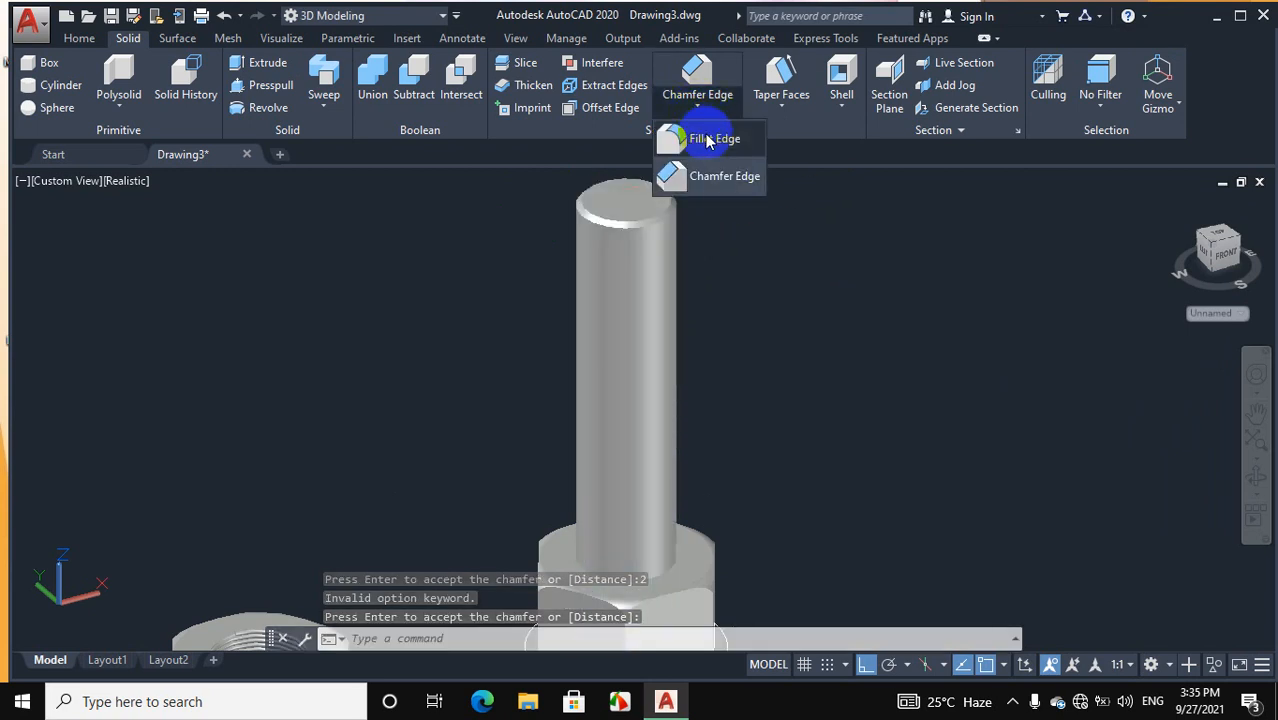
click(707, 140)
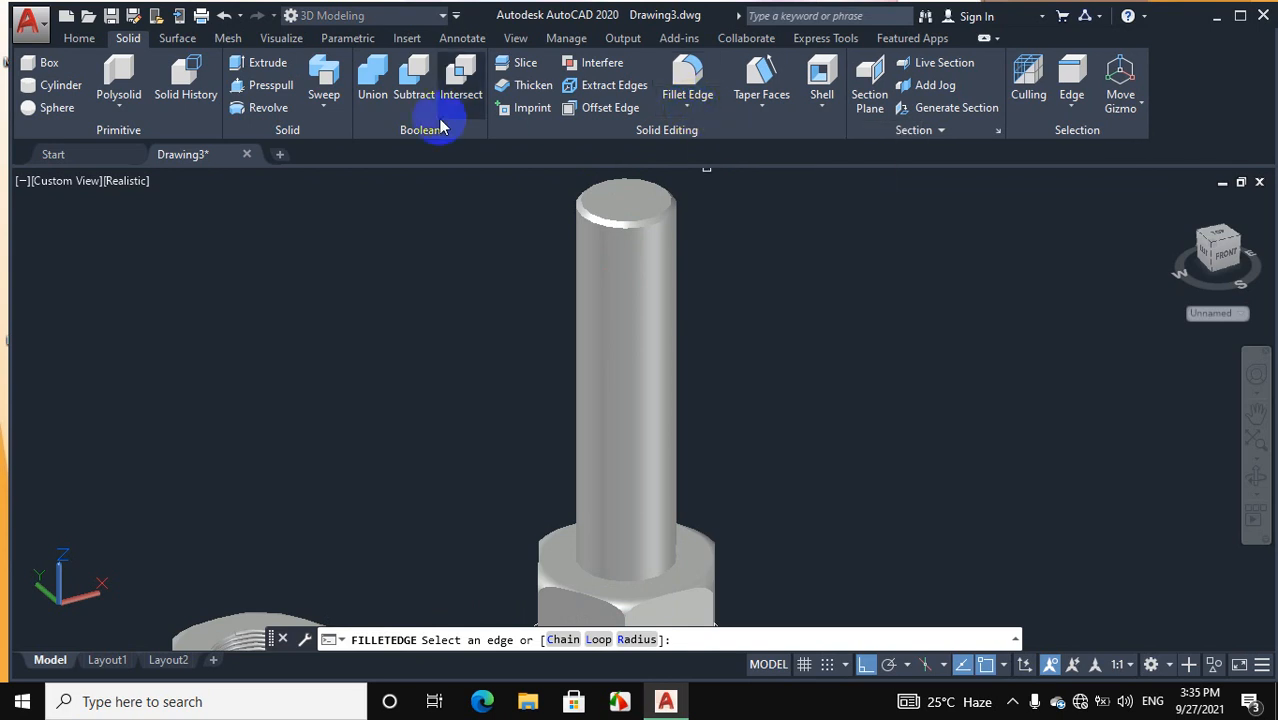
click(79, 40)
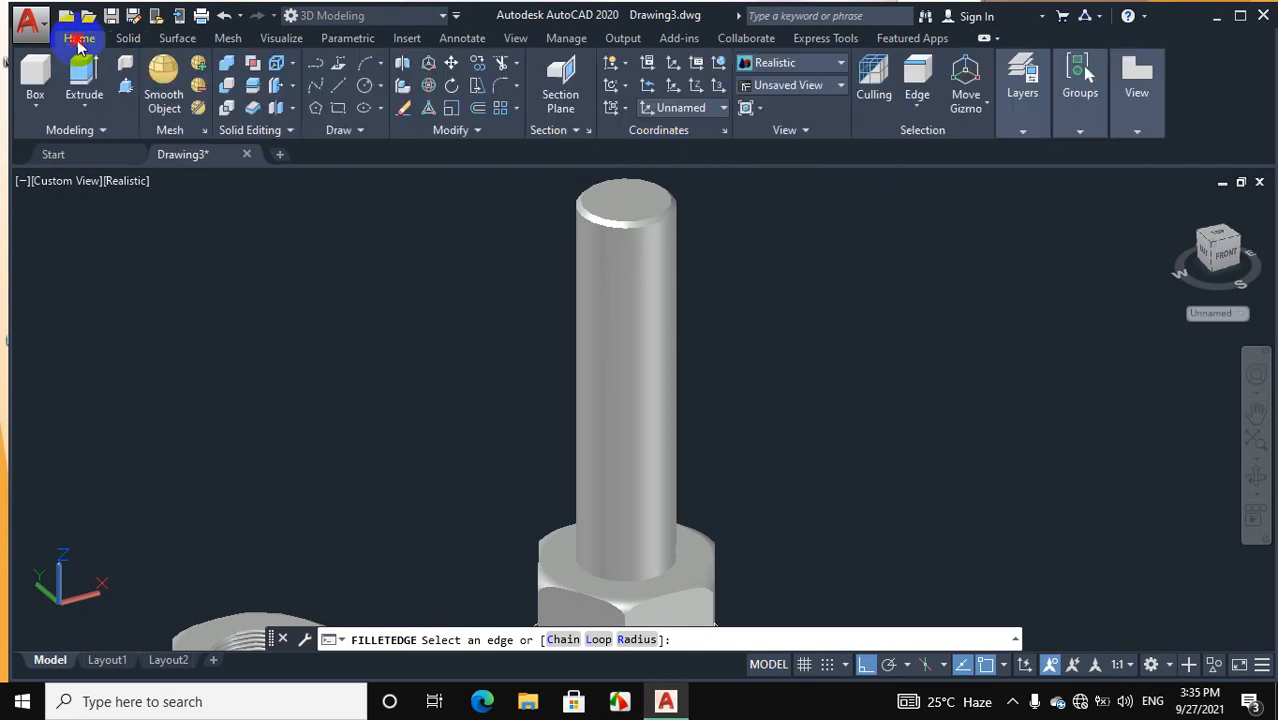
click(320, 133)
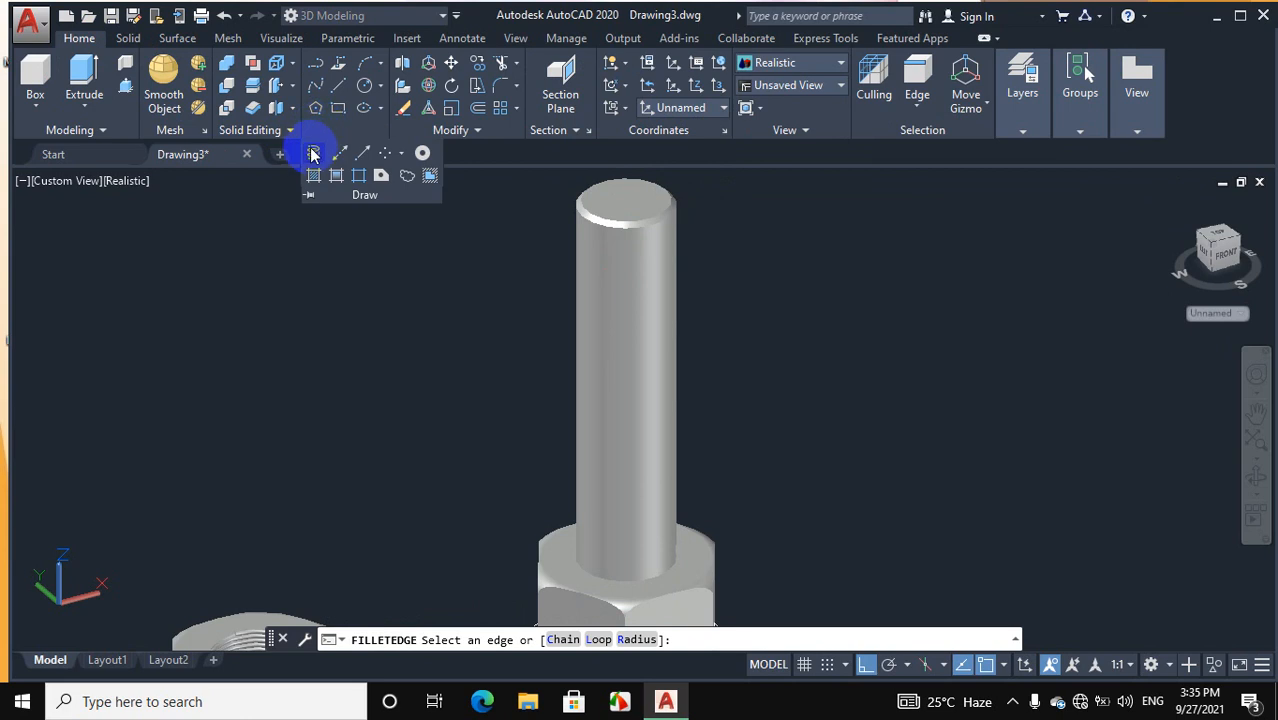
click(313, 153)
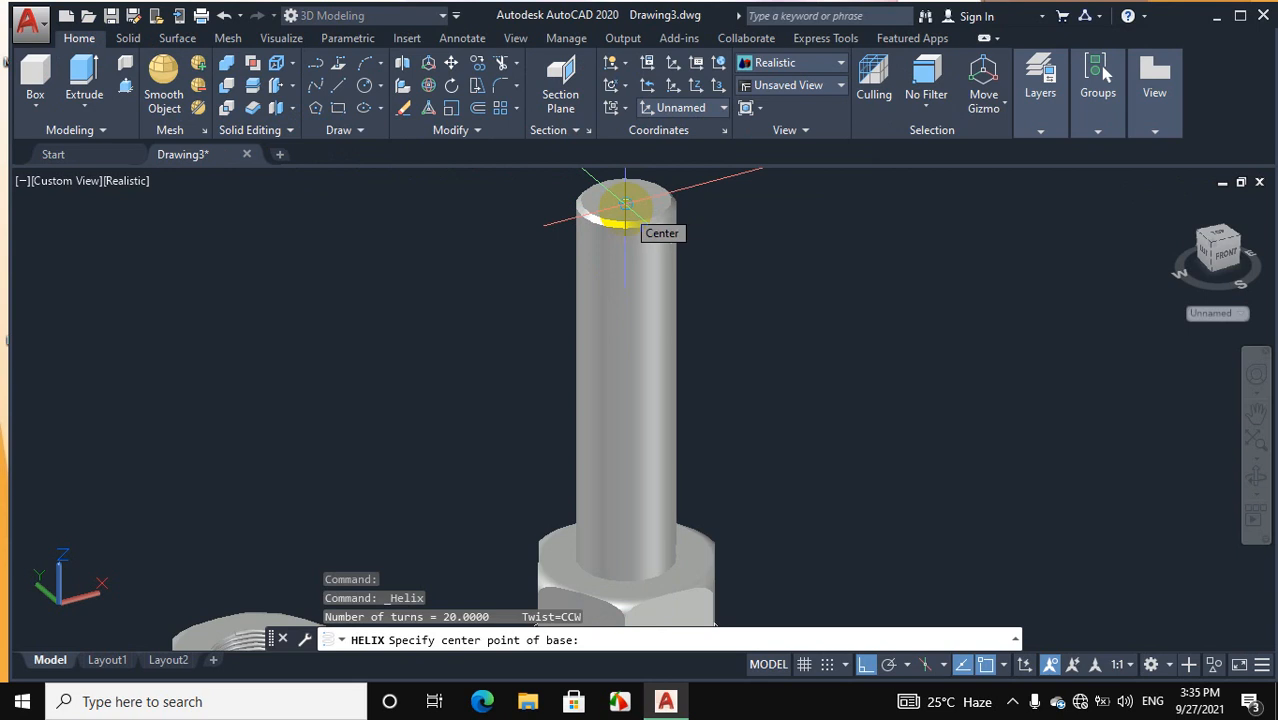
click(624, 204)
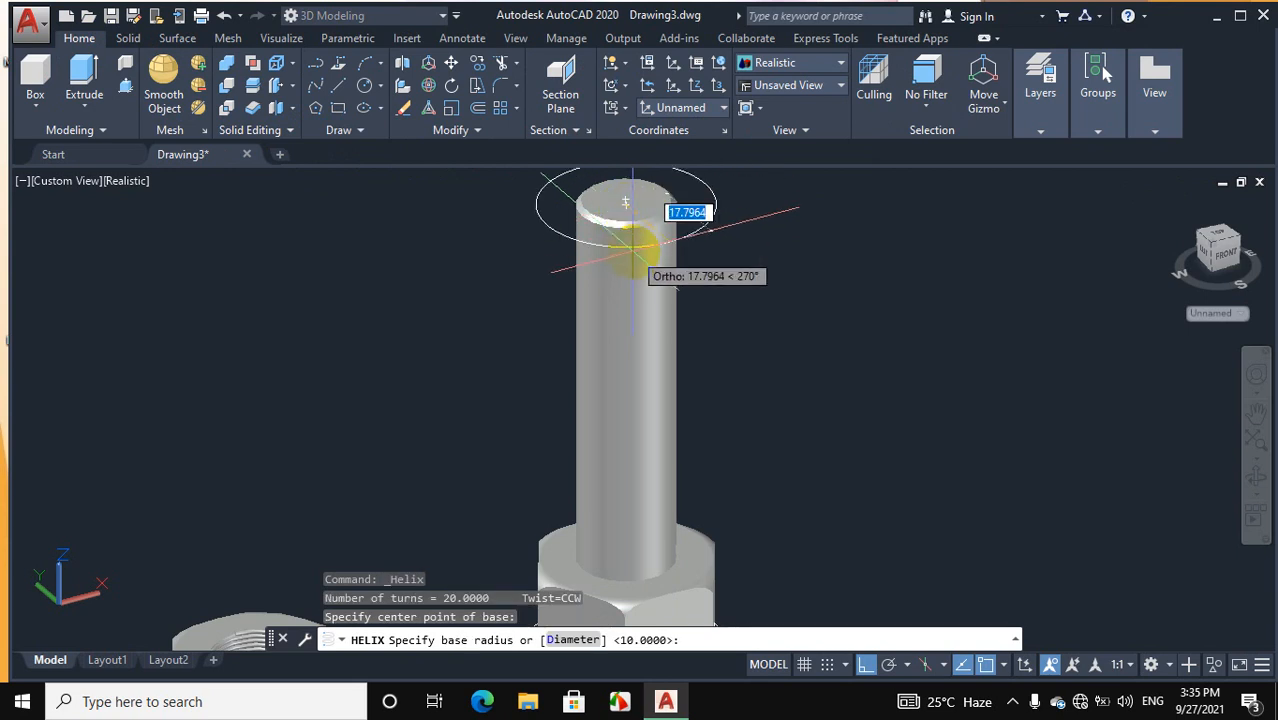
text(1)
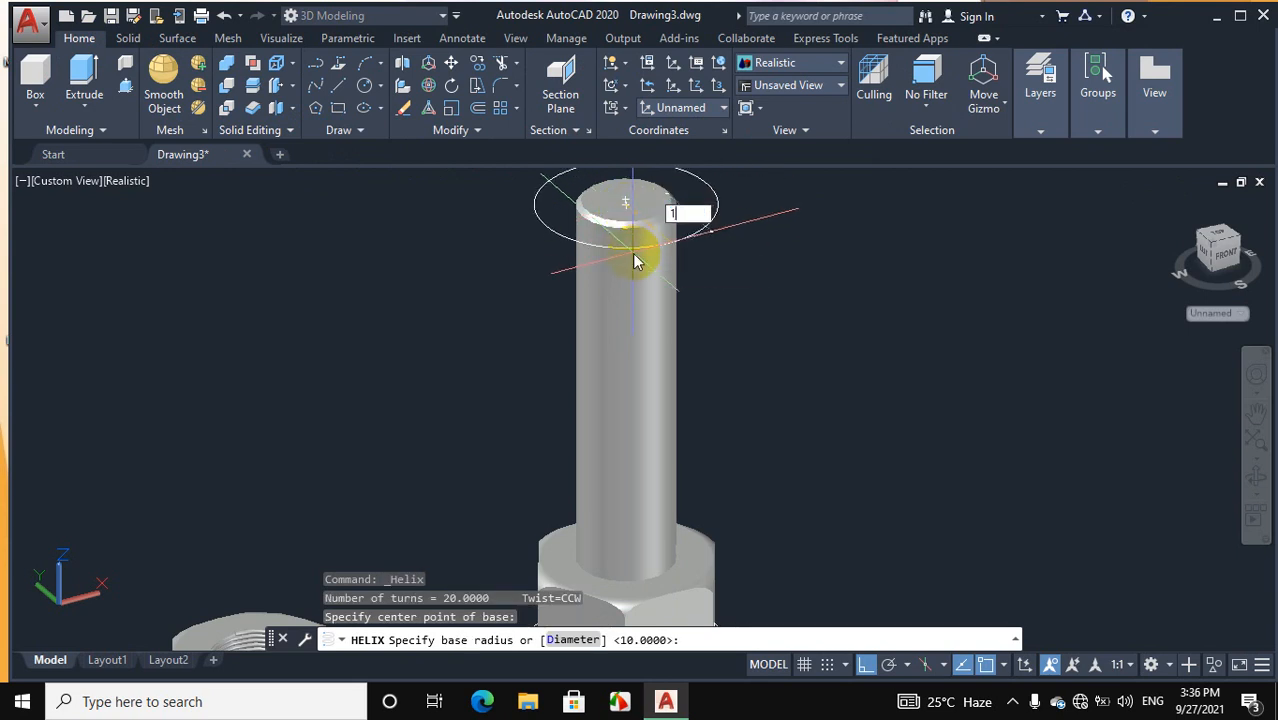
text(0)
key(Return)
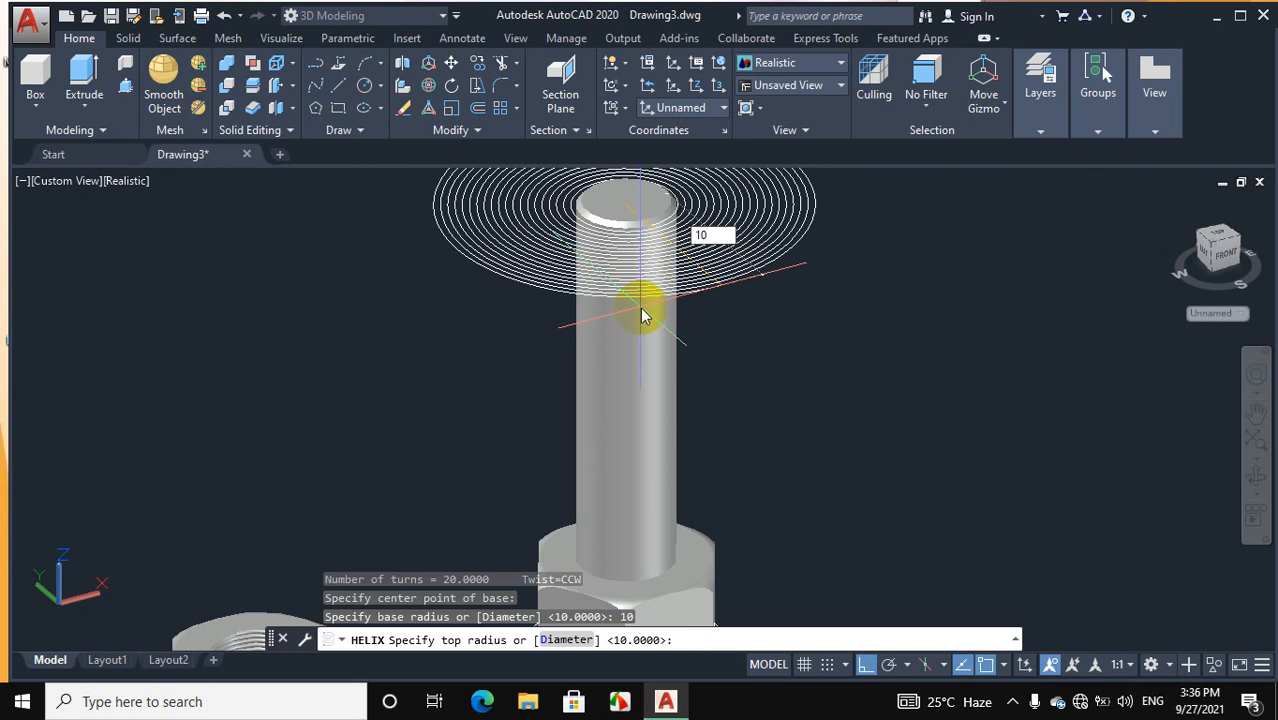
text(10)
key(Return)
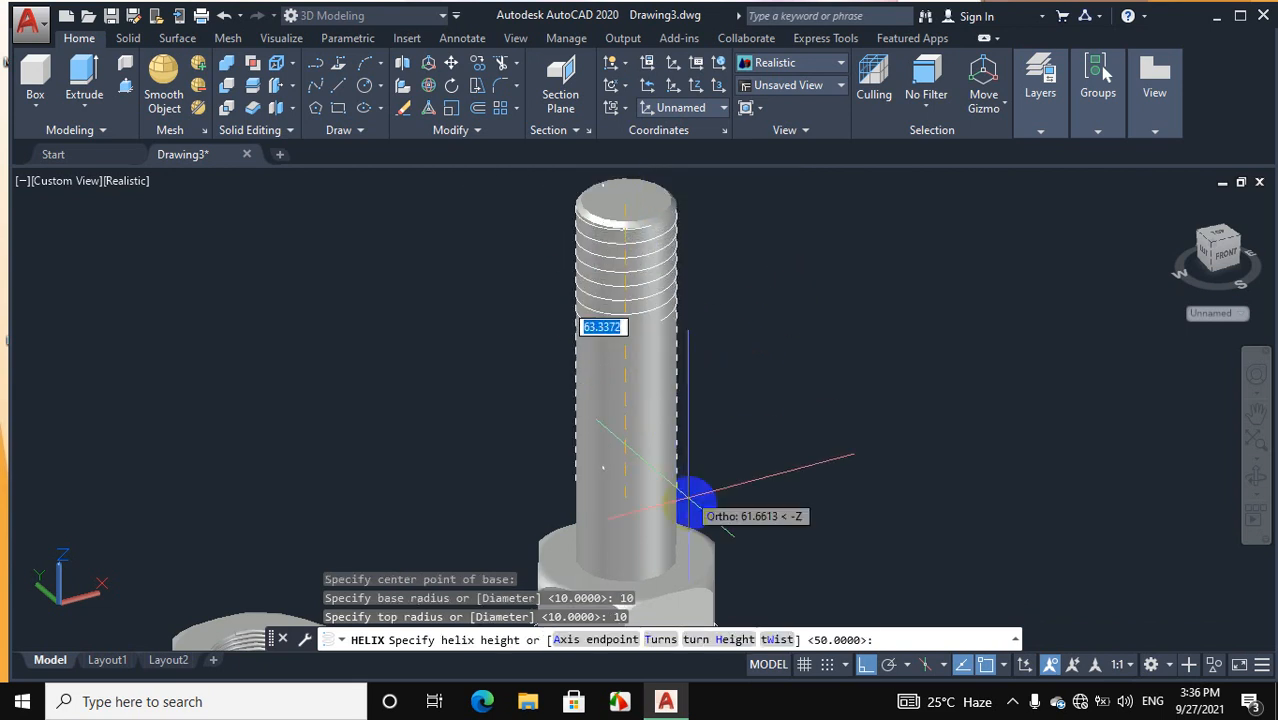
Give the helix 50 turns and a height of 50 running down the shank toward the bolt head
click(657, 645)
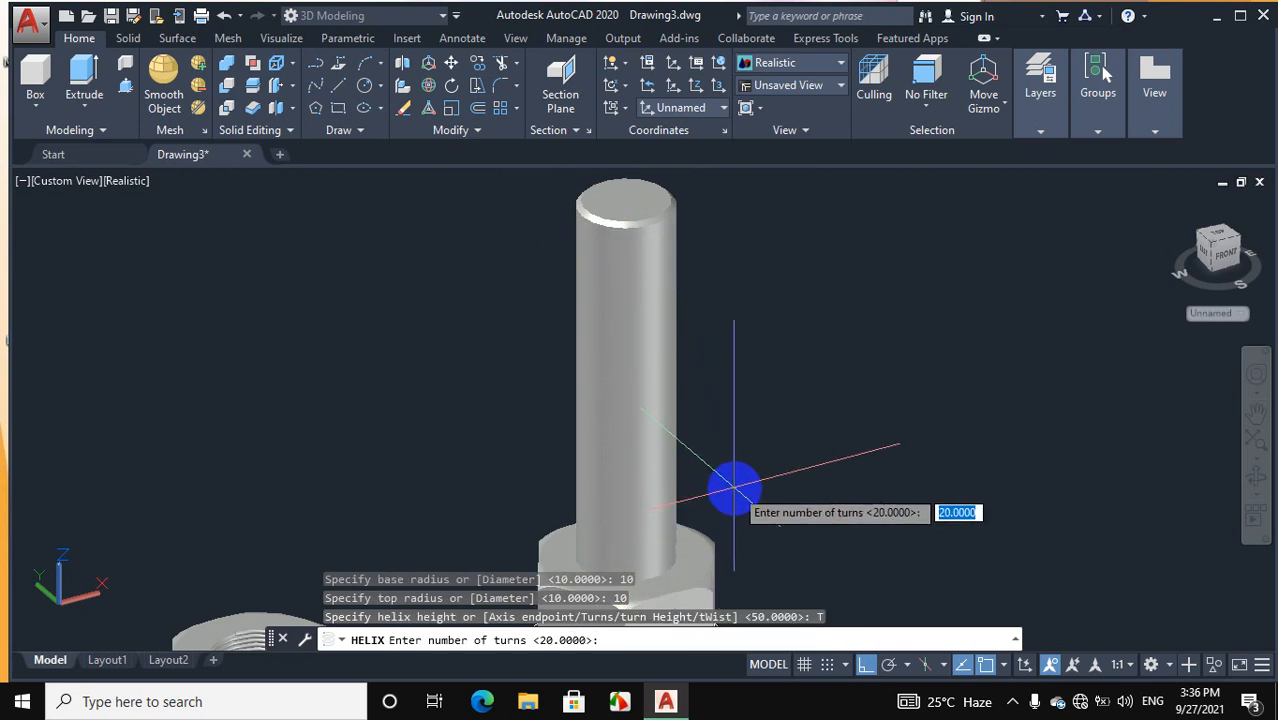
key(Return)
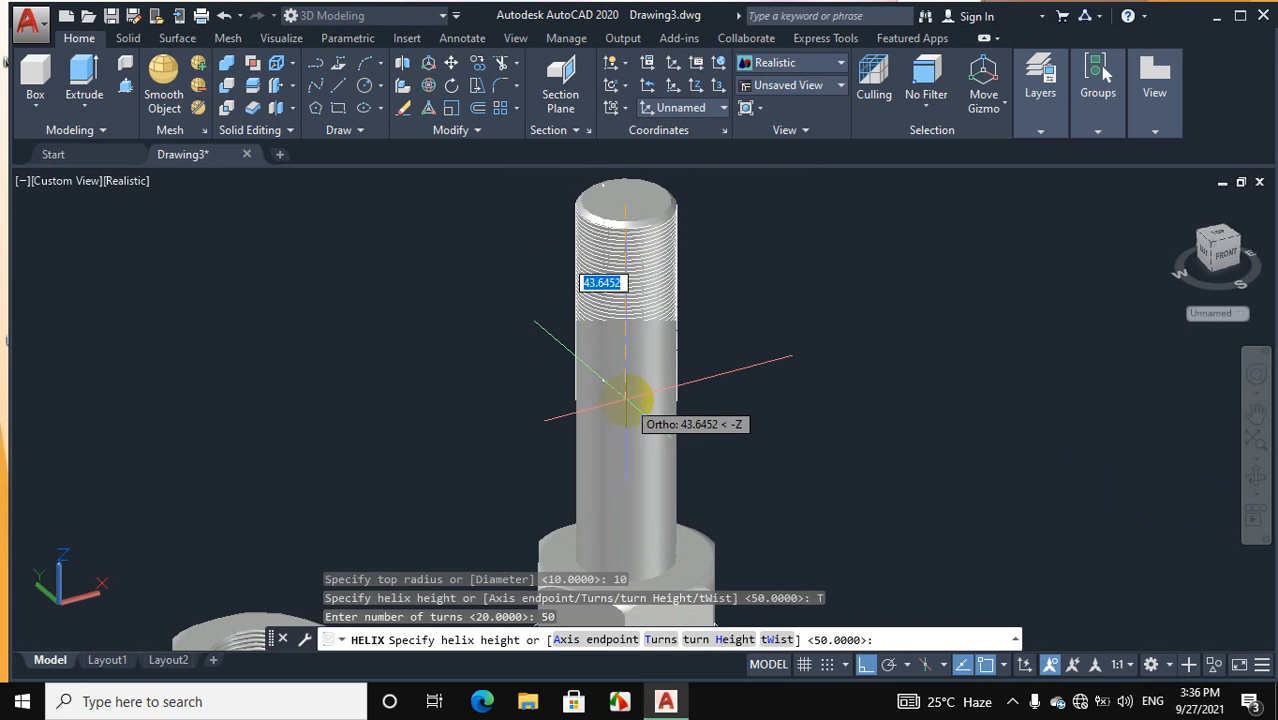
text(50)
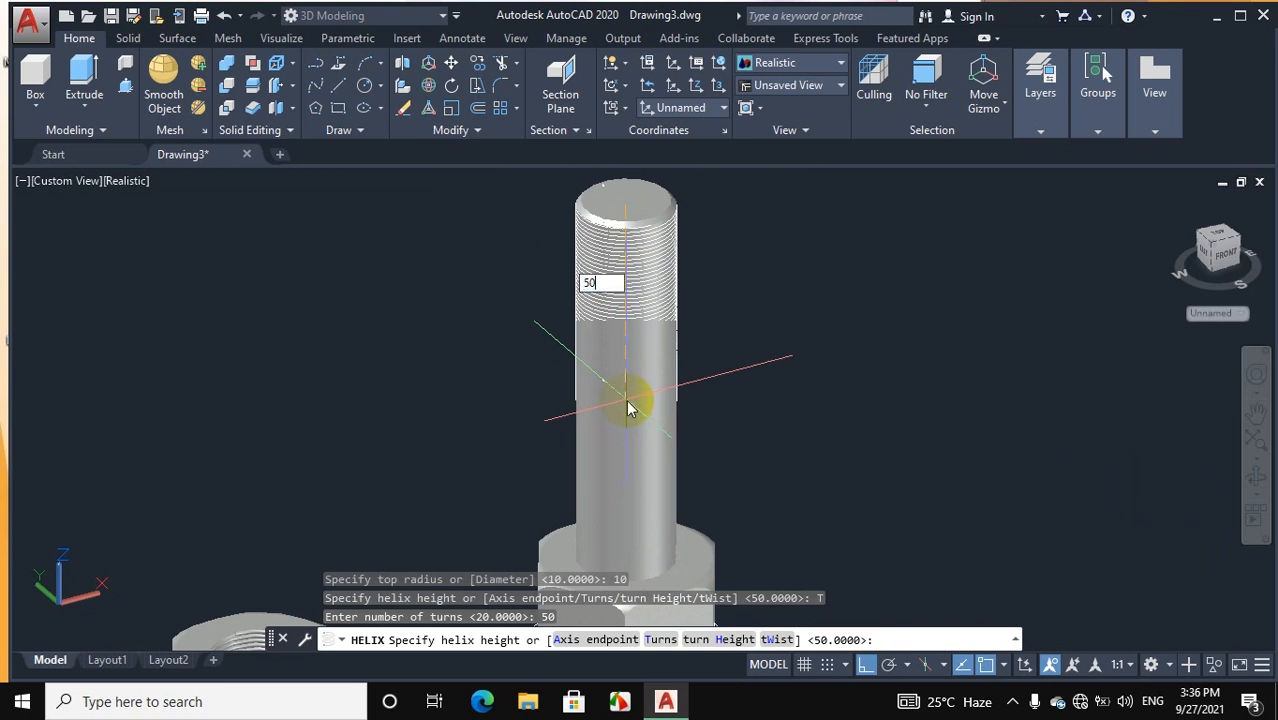
key(Return)
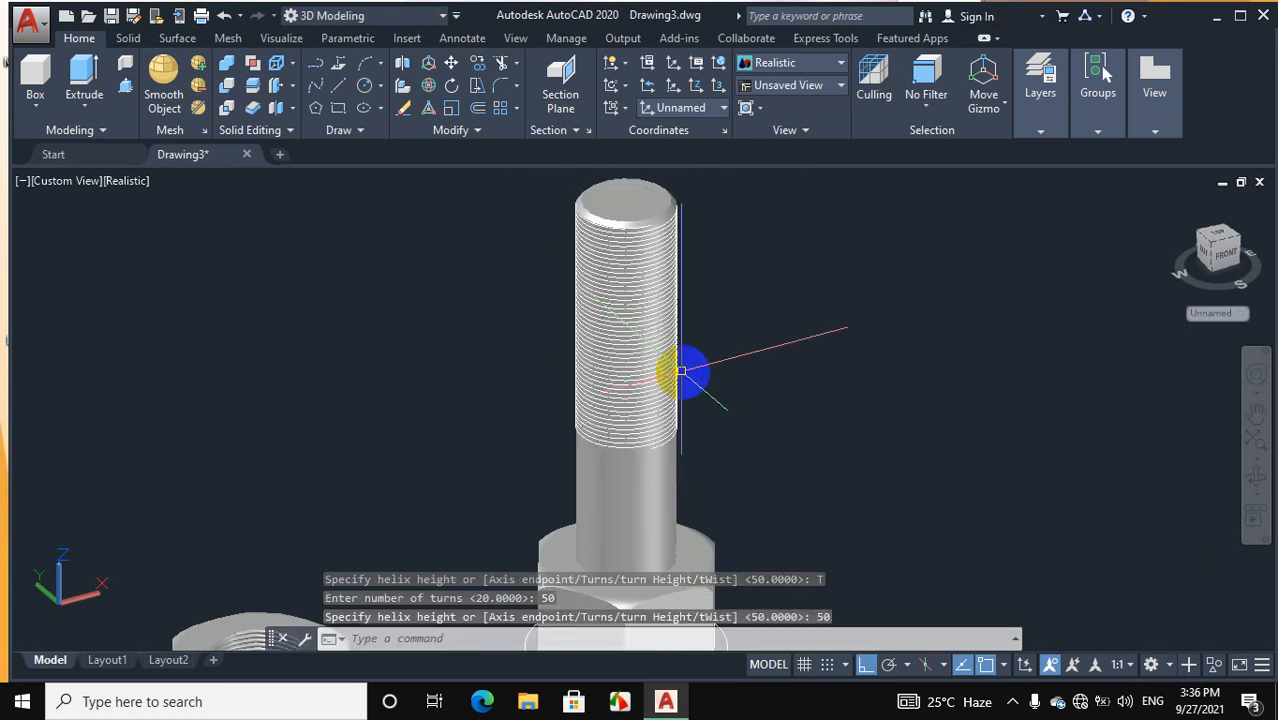
Draw a circle of radius 0.5 in the empty space beside the bolt as the thread profile
click(365, 88)
click(886, 380)
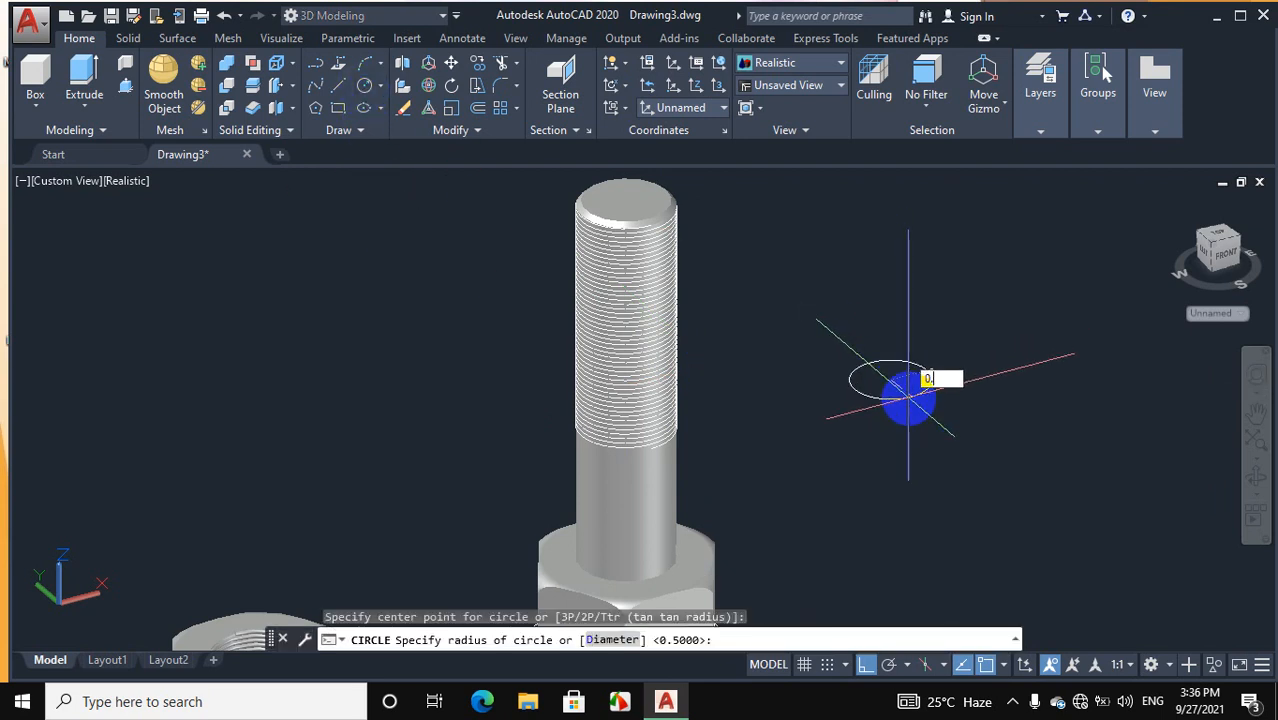
text(0.5)
key(Return)
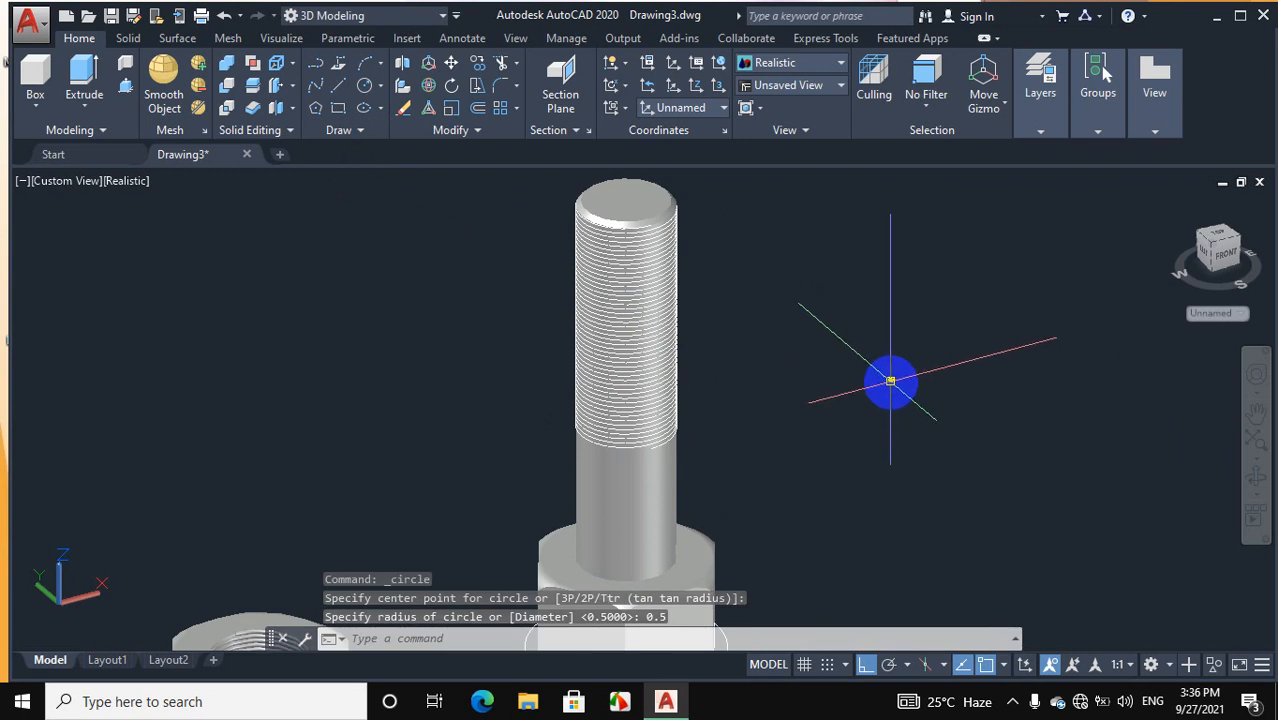
Sweep the small circle along the helix on the bolt shank to form a solid thread
scroll(890, 381, up, 4)
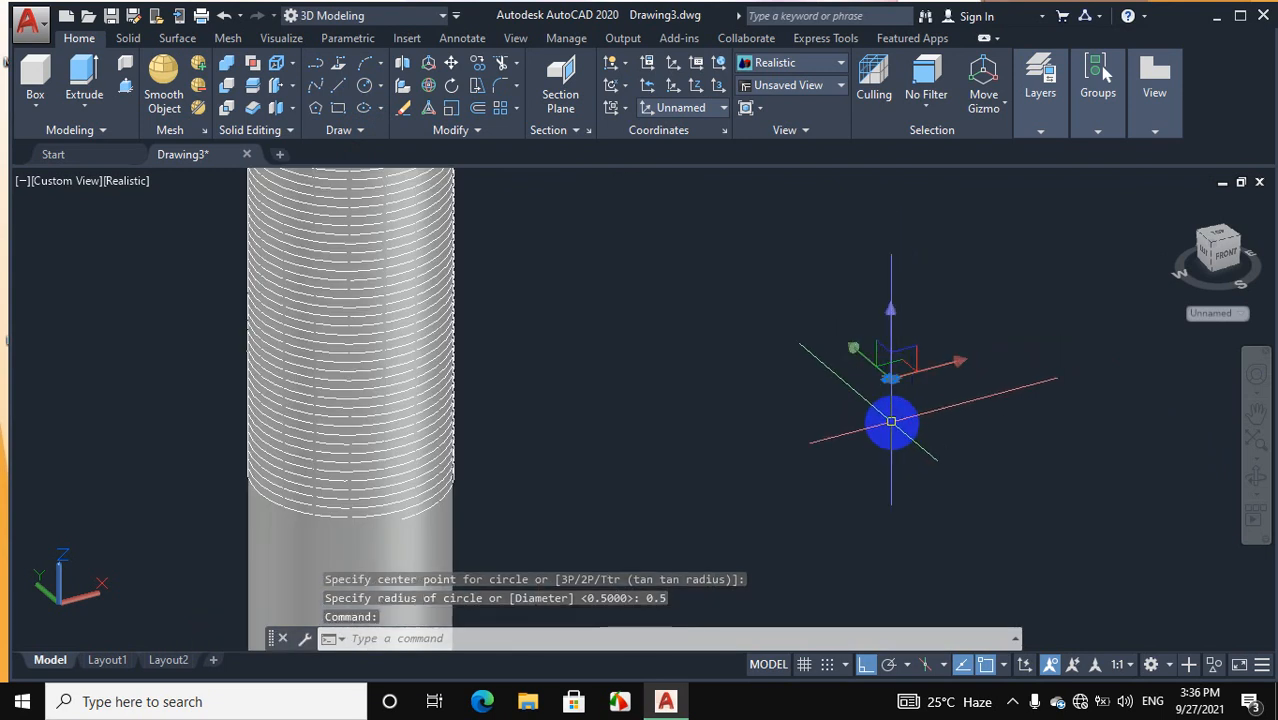
click(130, 39)
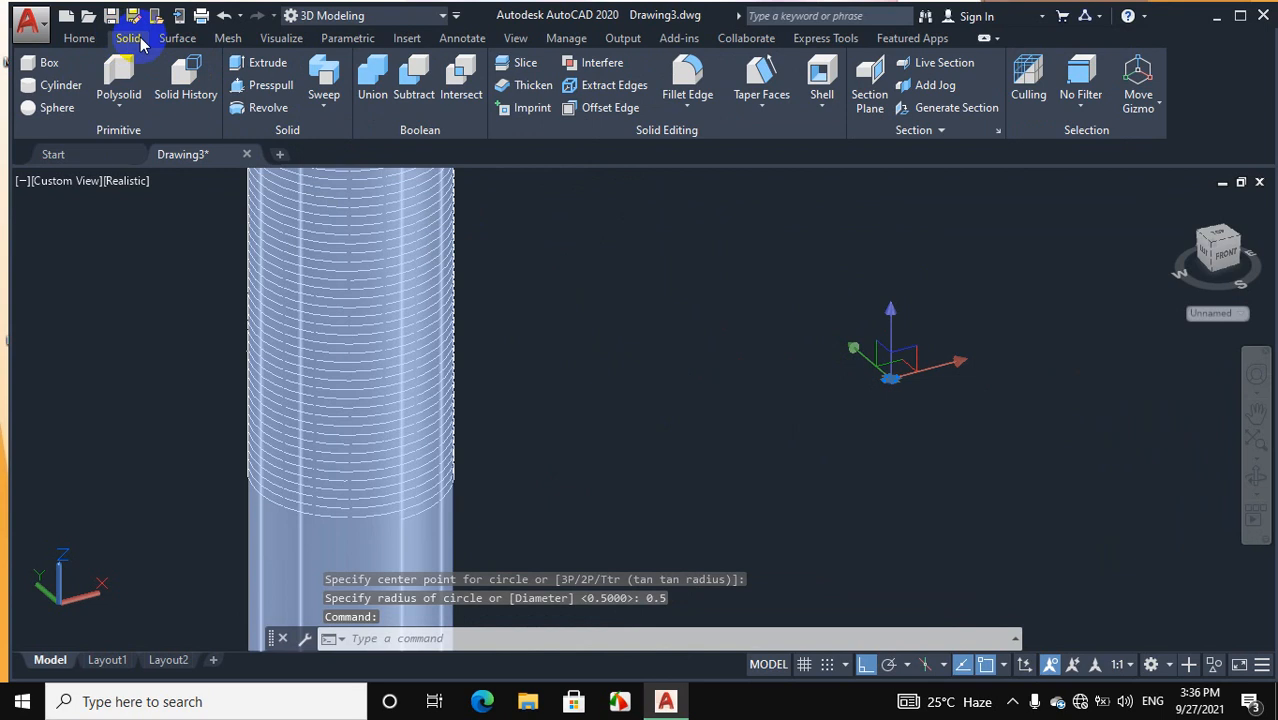
click(324, 78)
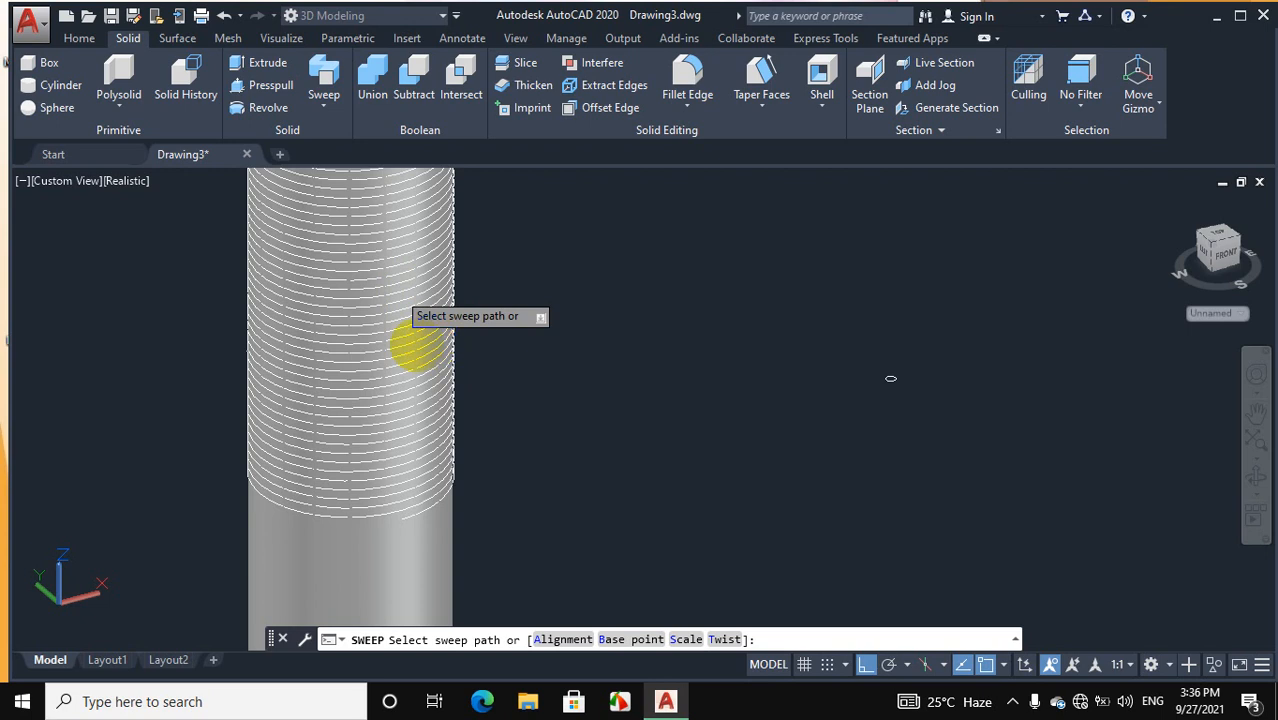
click(416, 346)
scroll(405, 323, down, 1)
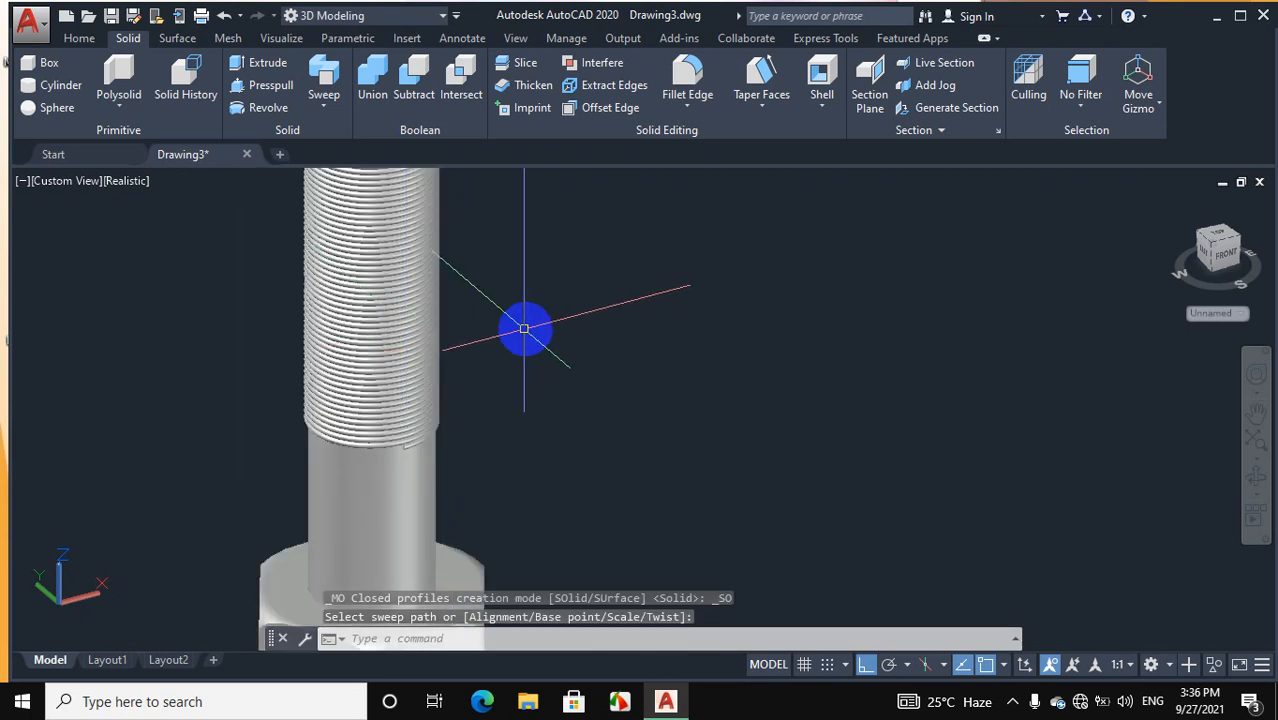
scroll(491, 334, down, 3)
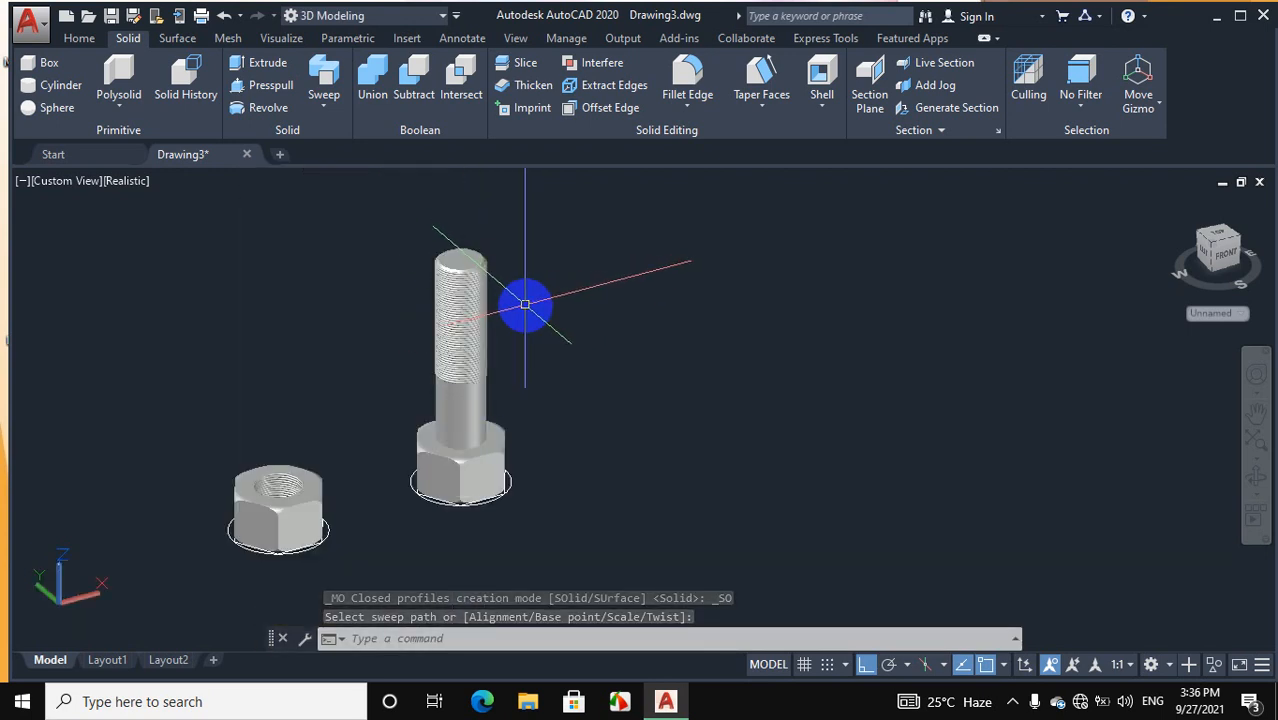
Union the bolt's head, shank and swept thread into one solid
scroll(525, 304, up, 2)
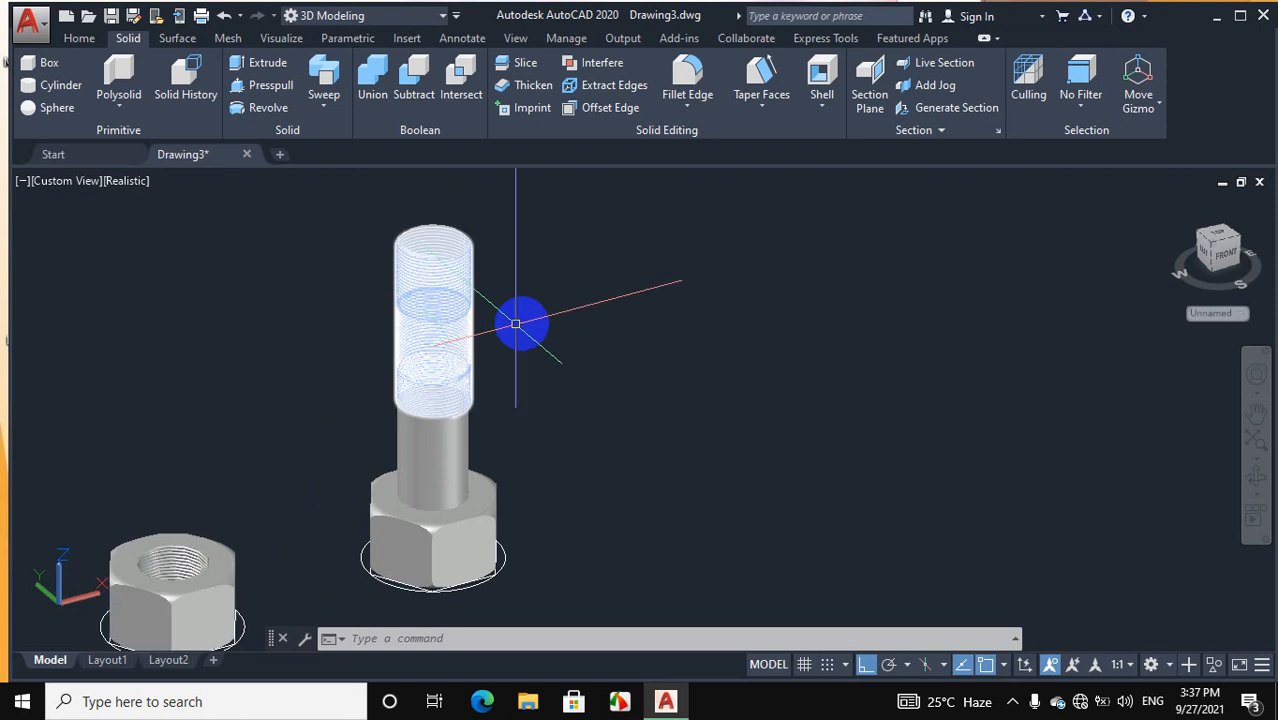
scroll(522, 312, down, 2)
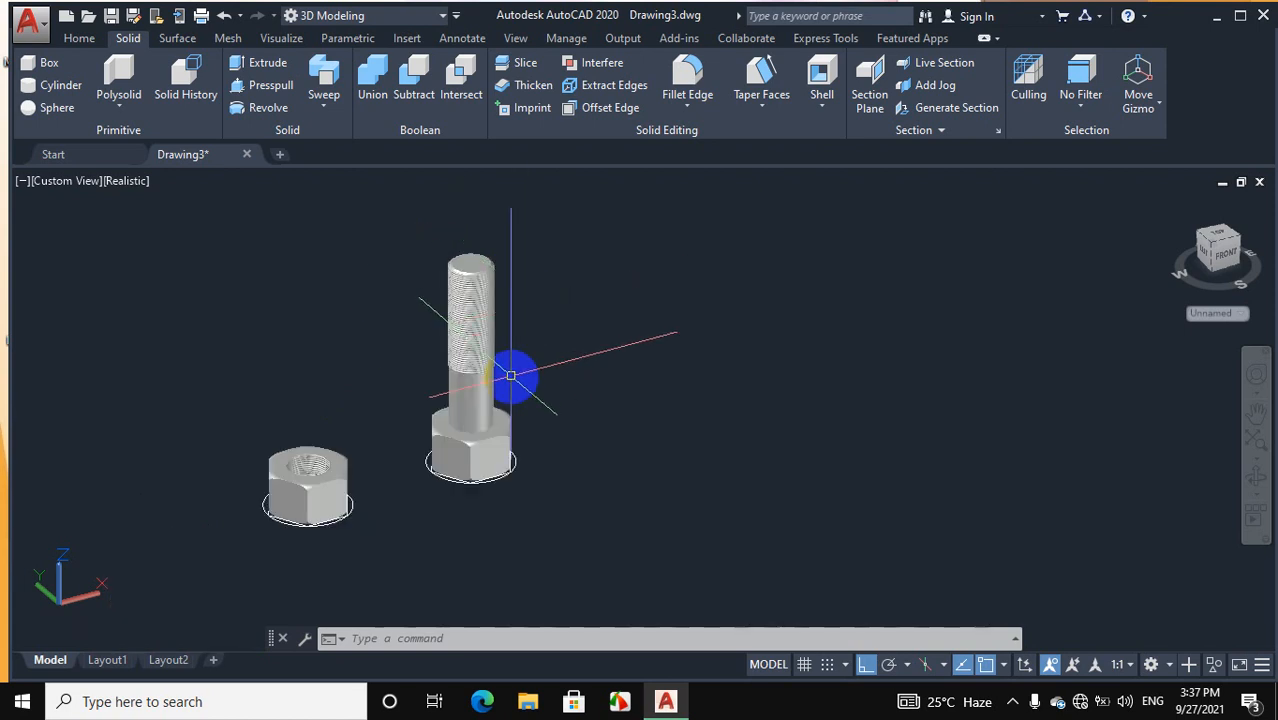
scroll(511, 376, up, 2)
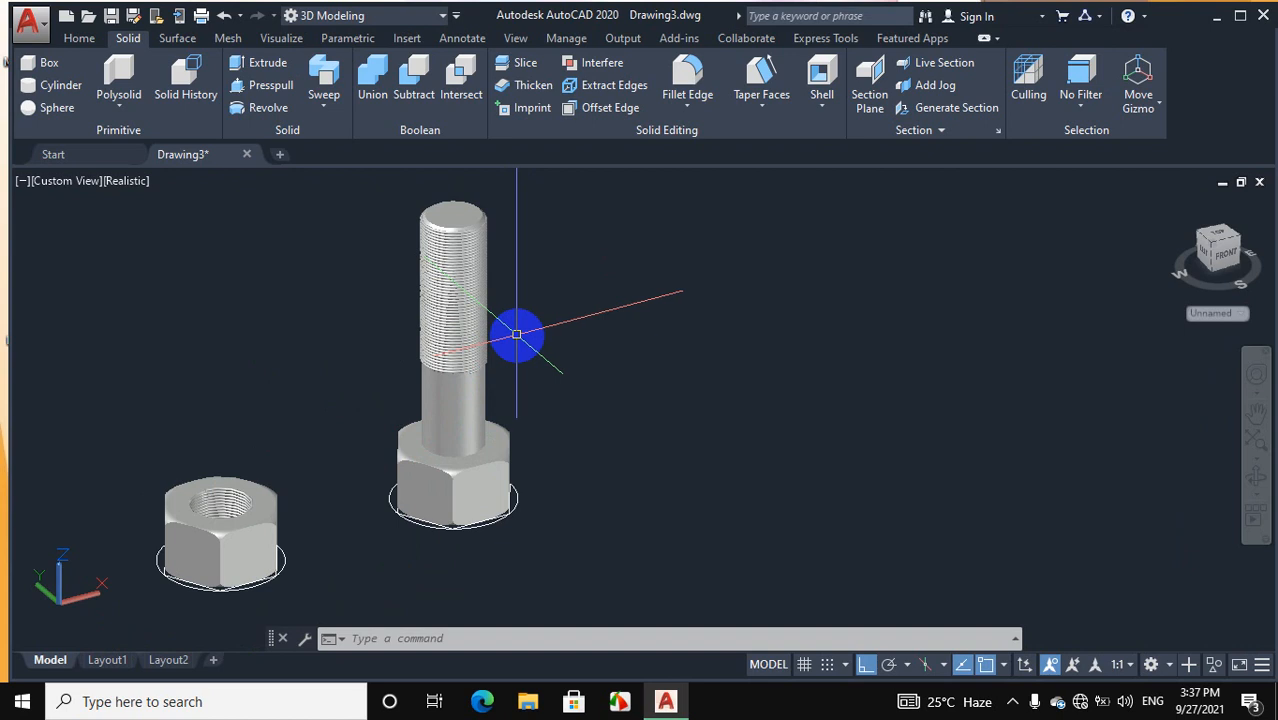
click(383, 84)
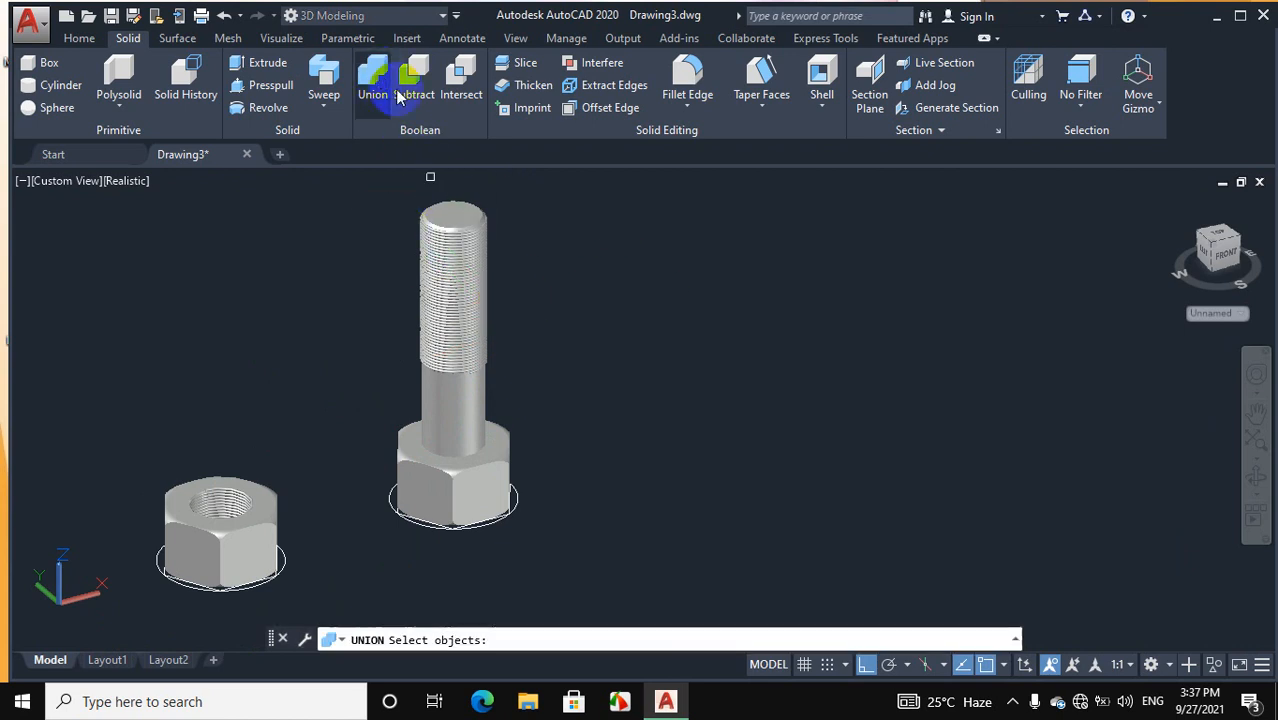
click(597, 176)
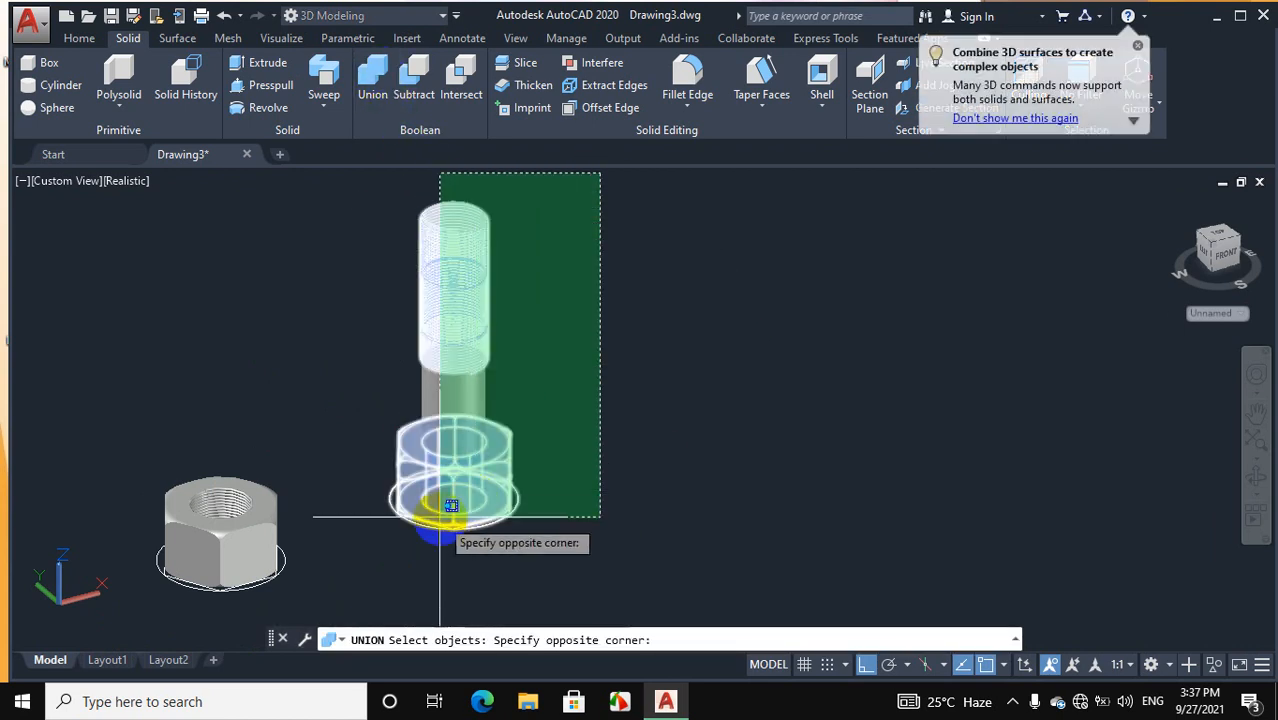
click(378, 561)
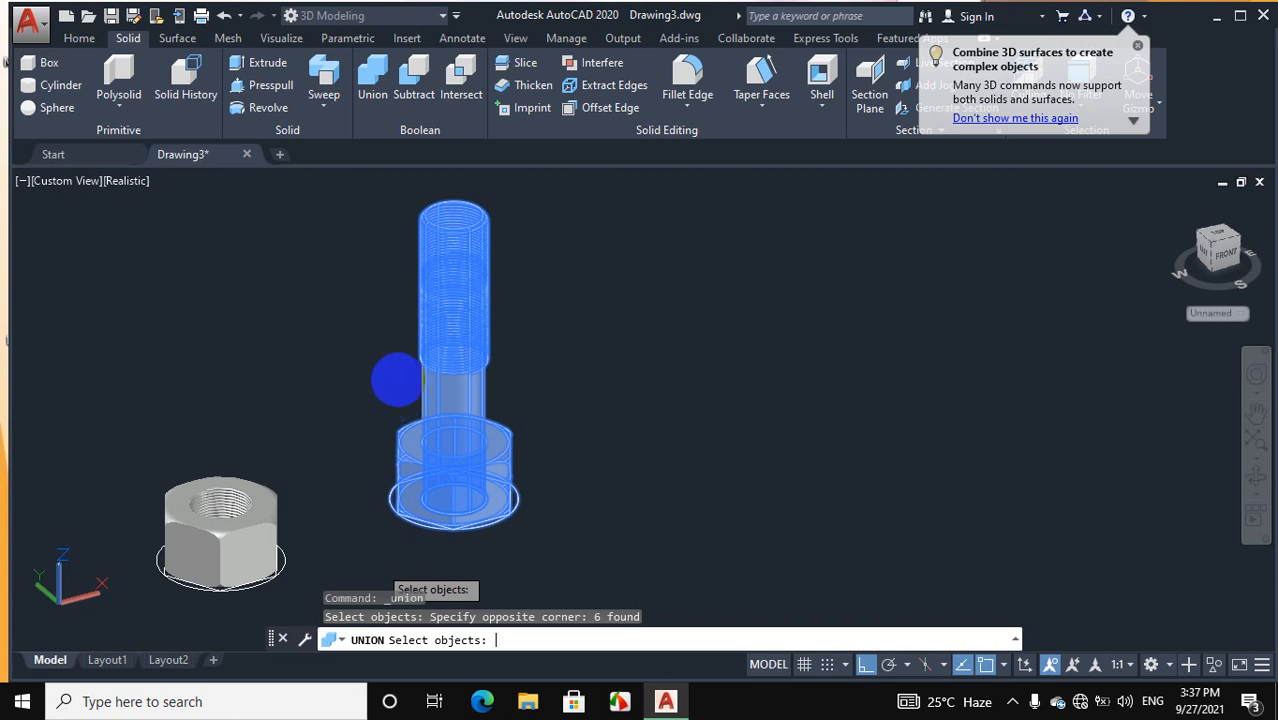
key(Return)
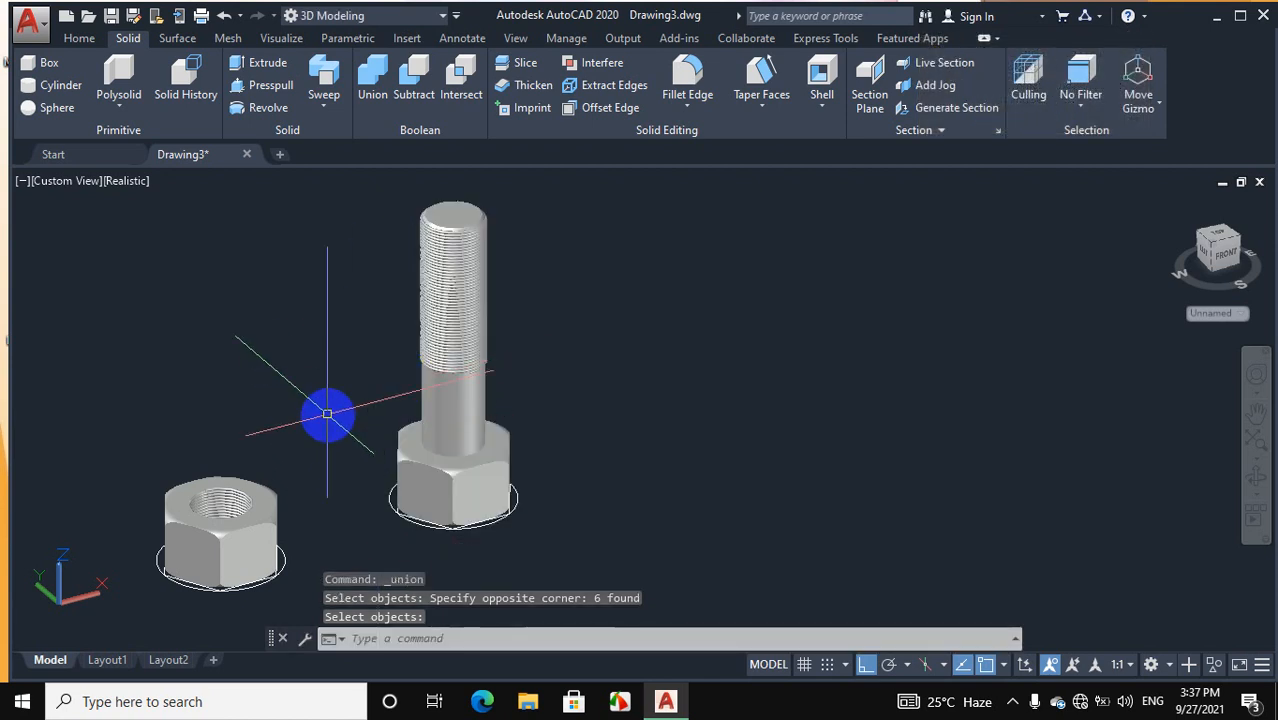
Union the solid parts of the hexagonal nut into a single object
click(376, 75)
click(303, 428)
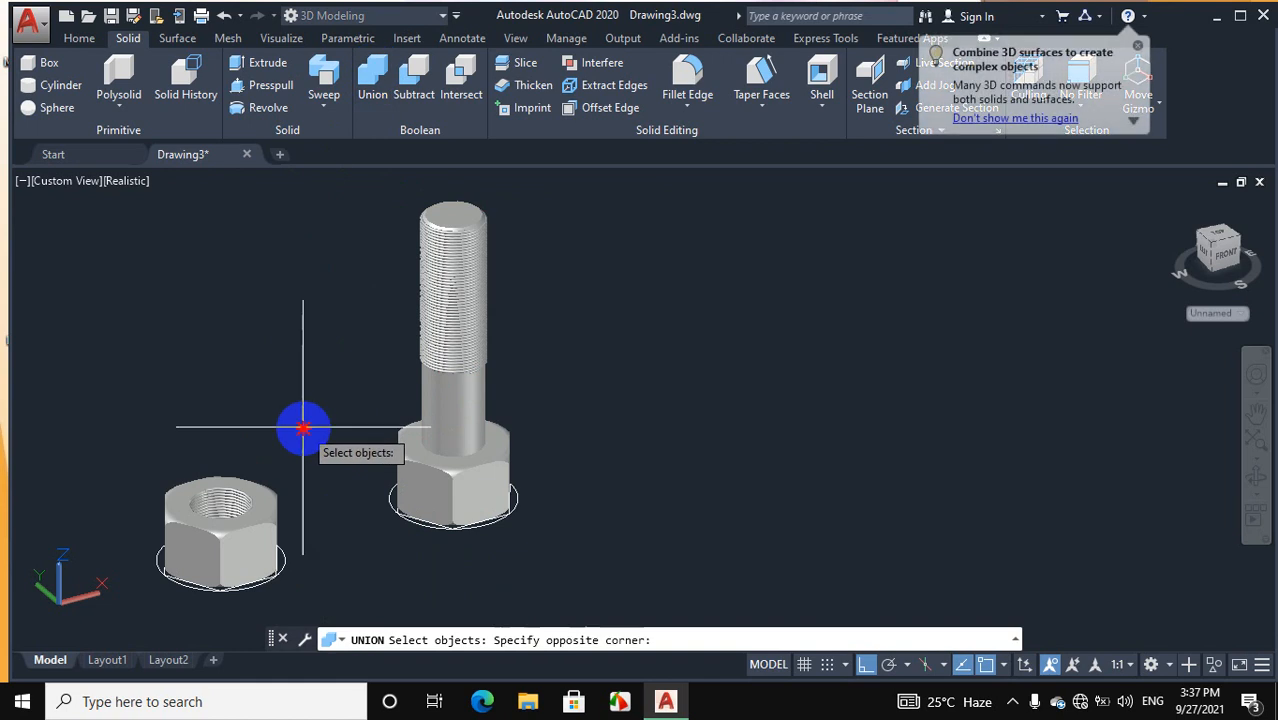
click(156, 612)
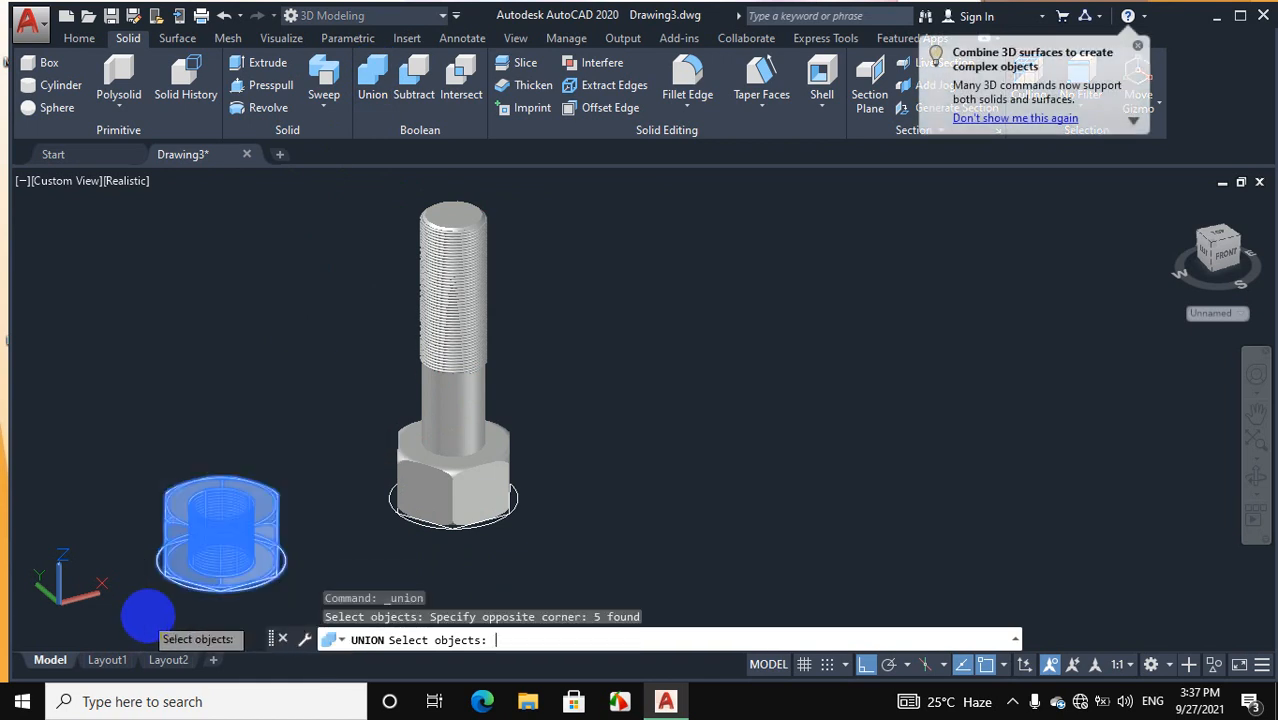
key(Return)
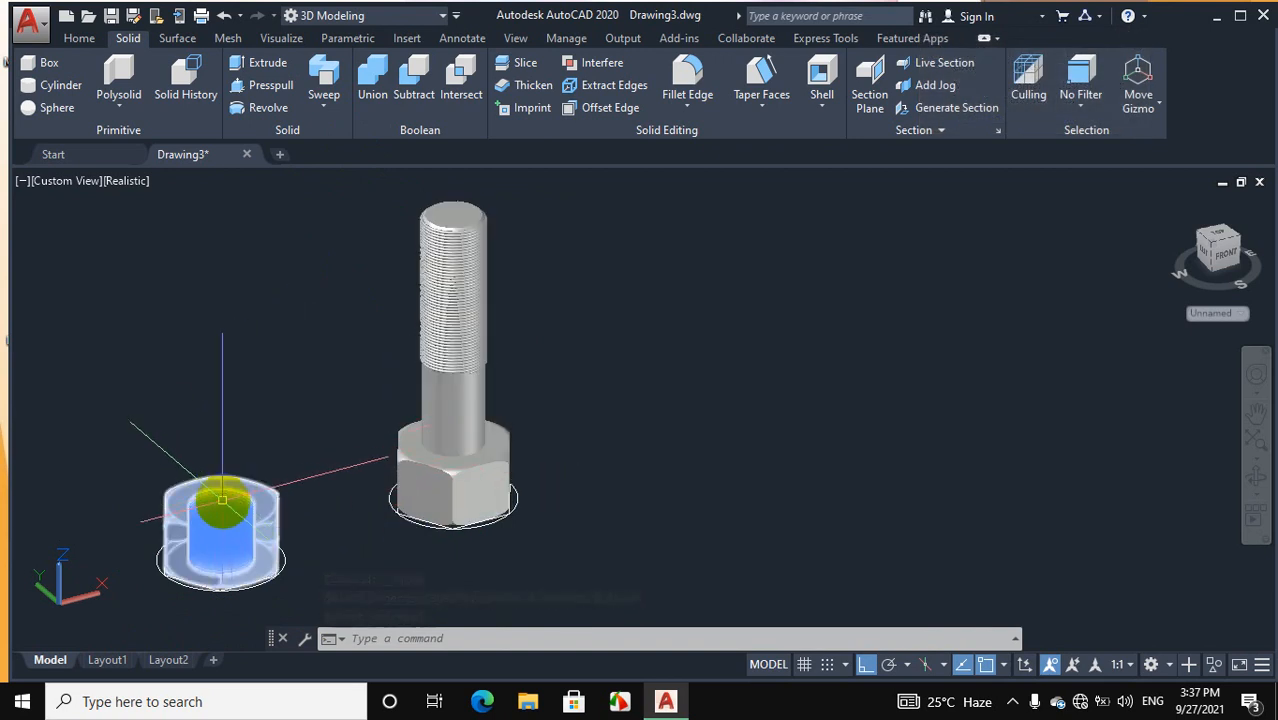
click(219, 497)
right_click(262, 466)
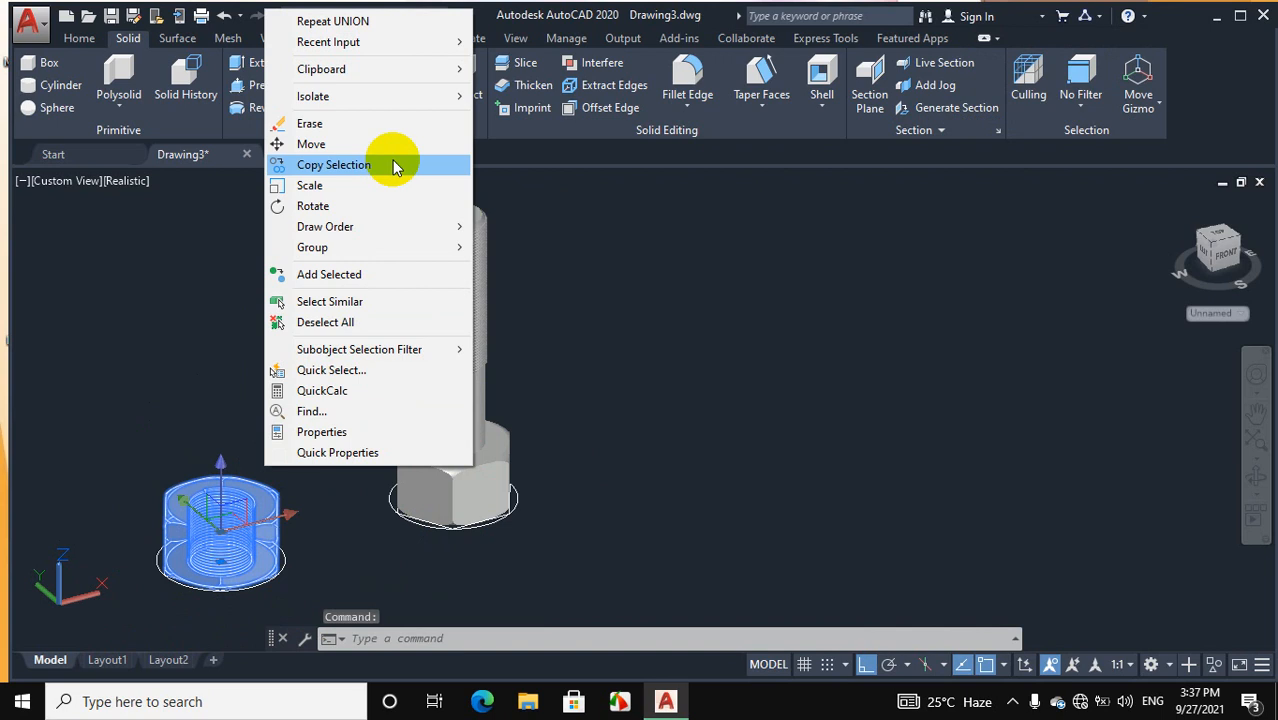
click(225, 240)
click(282, 286)
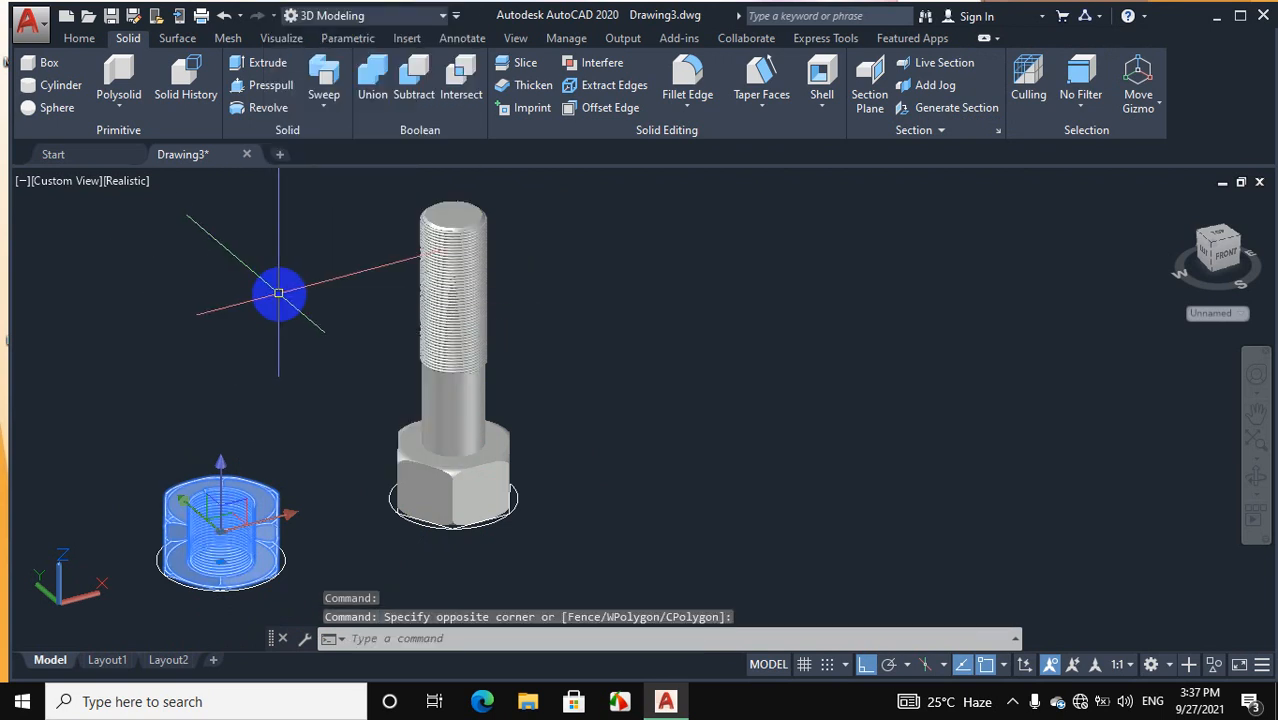
key(Escape)
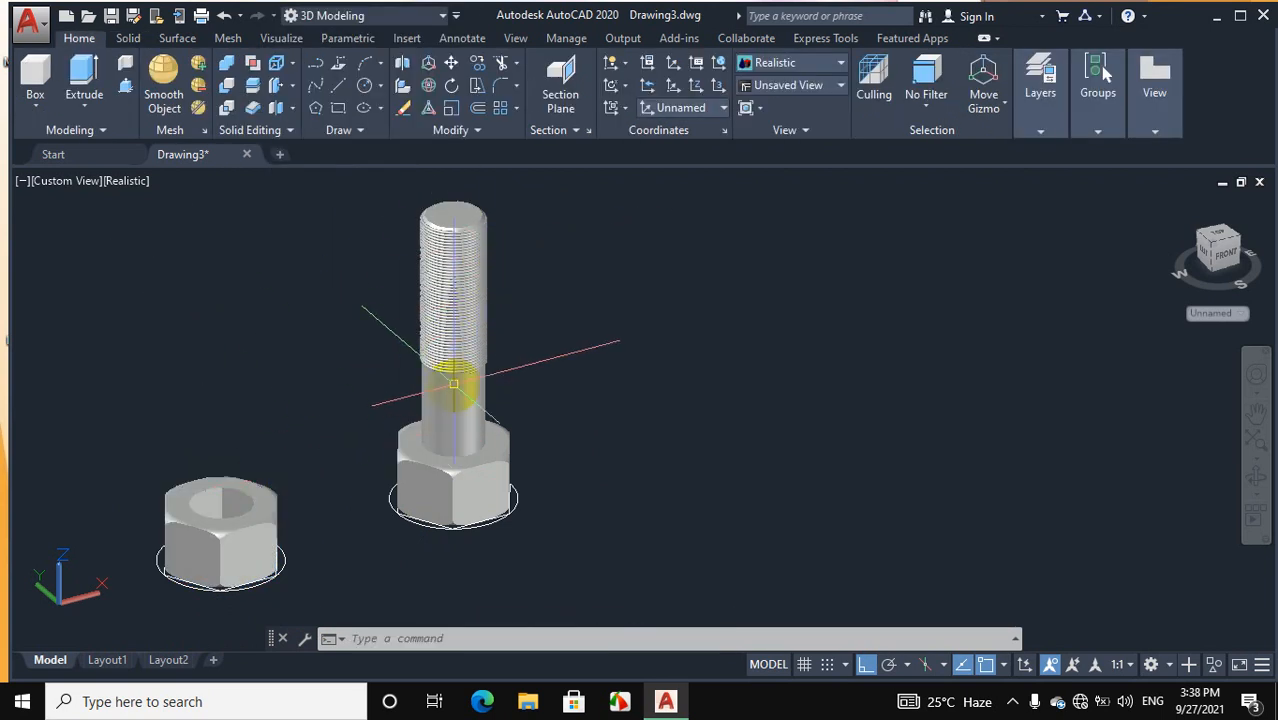
Move the bolt solid along the X axis, clear of its base construction outlines
click(453, 370)
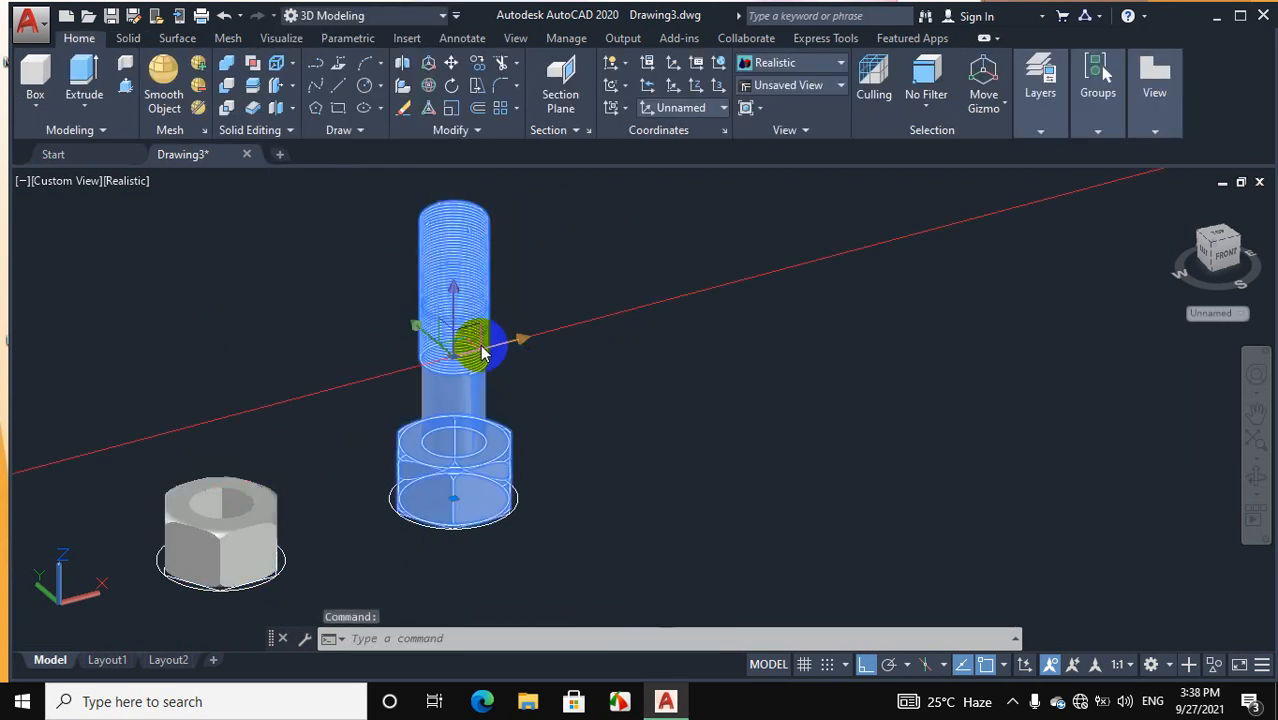
click(481, 350)
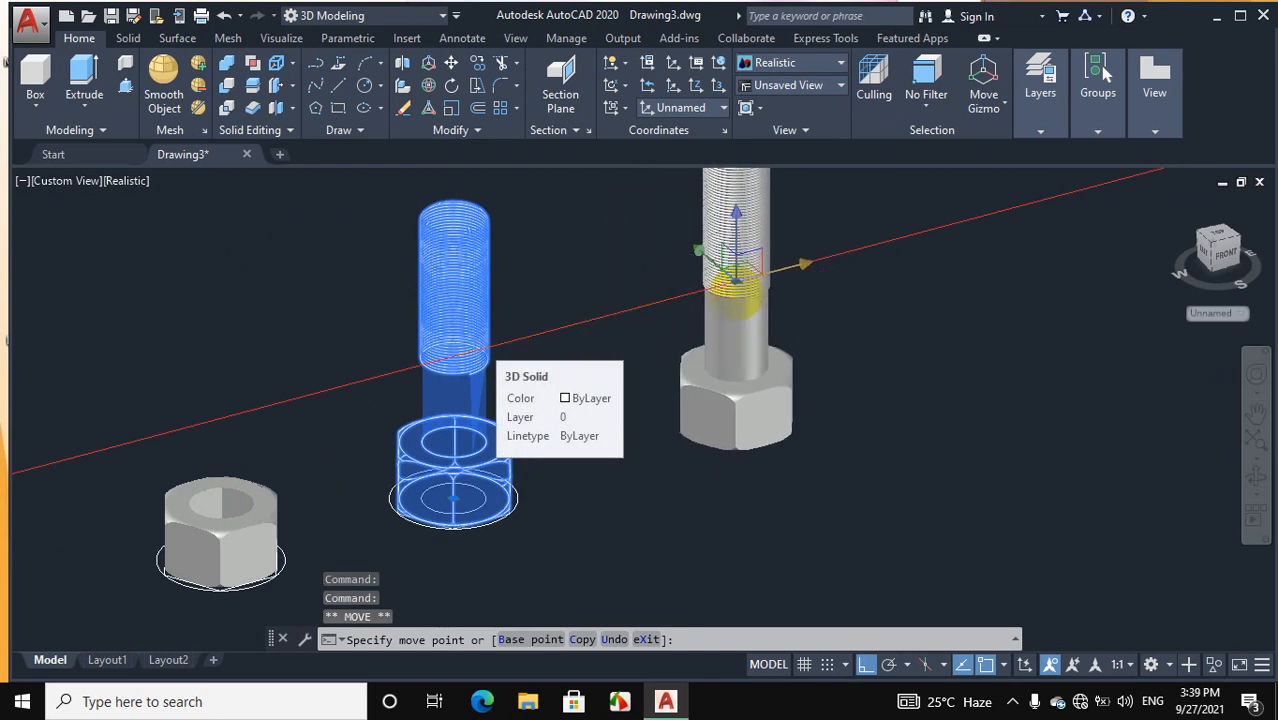
click(735, 280)
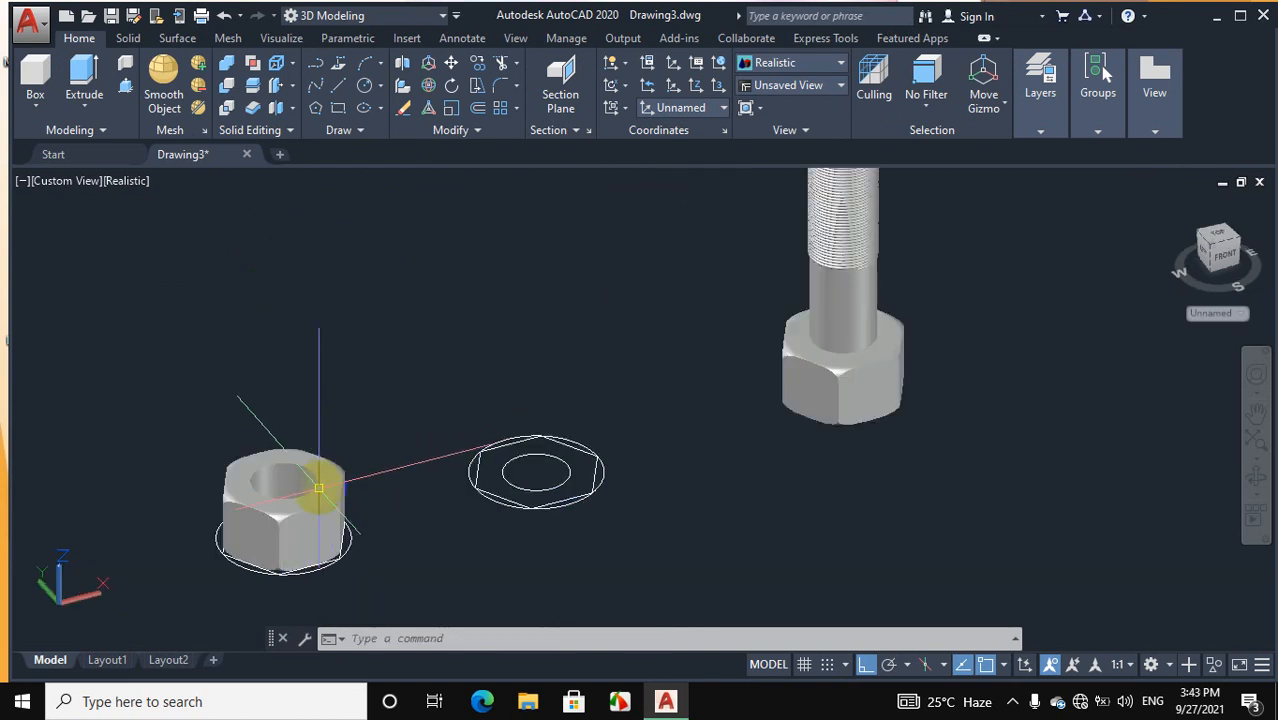
Move the nut solid along the X axis, past the far side of the bolt and off its base outlines
click(313, 498)
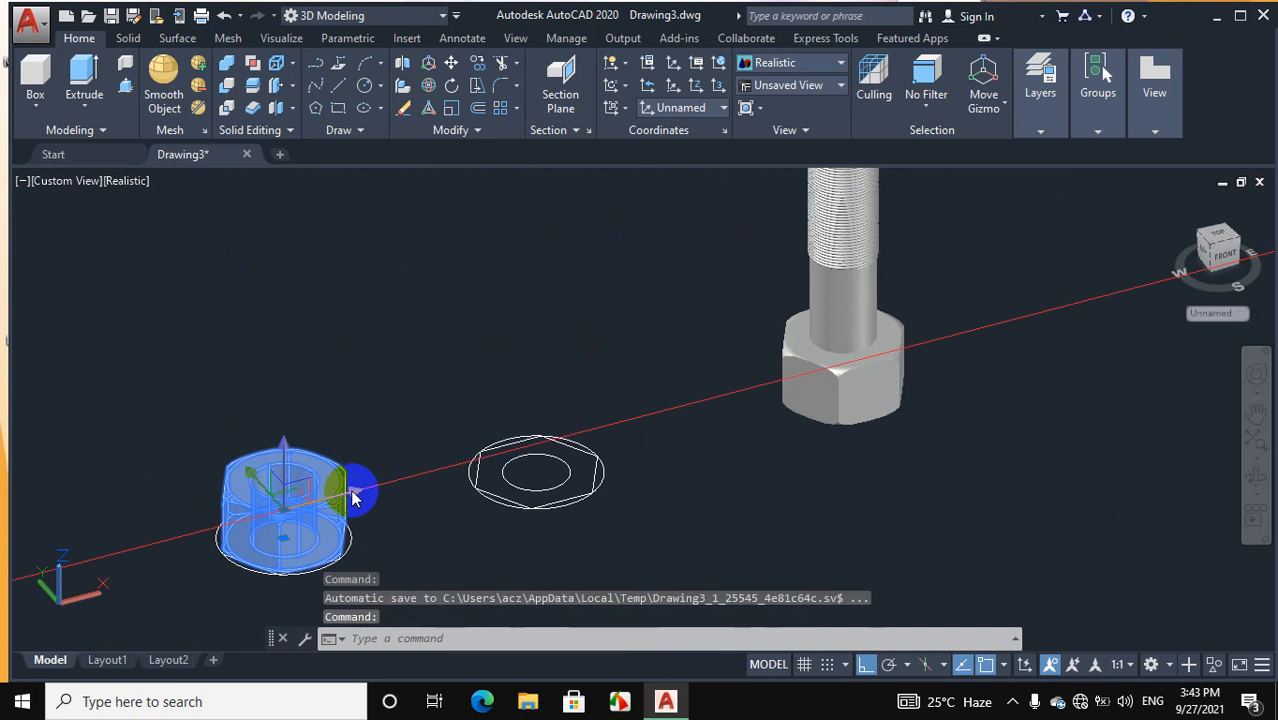
click(353, 498)
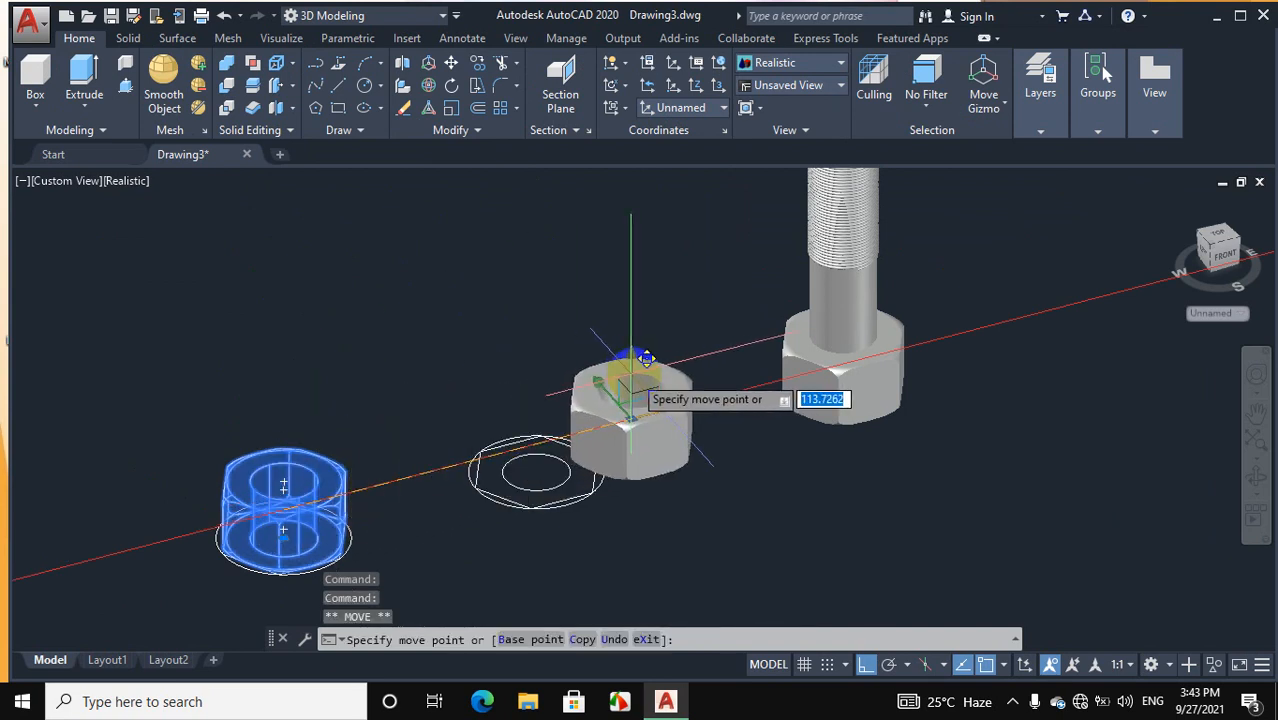
click(1107, 293)
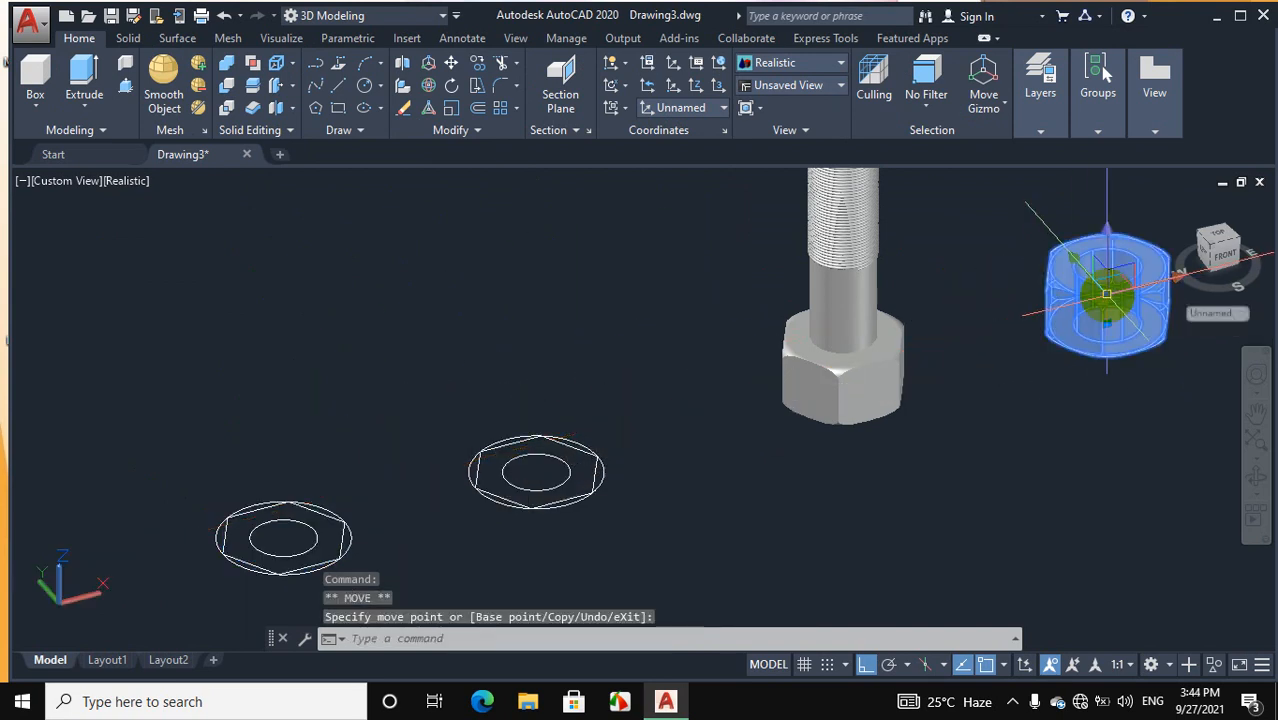
click(627, 373)
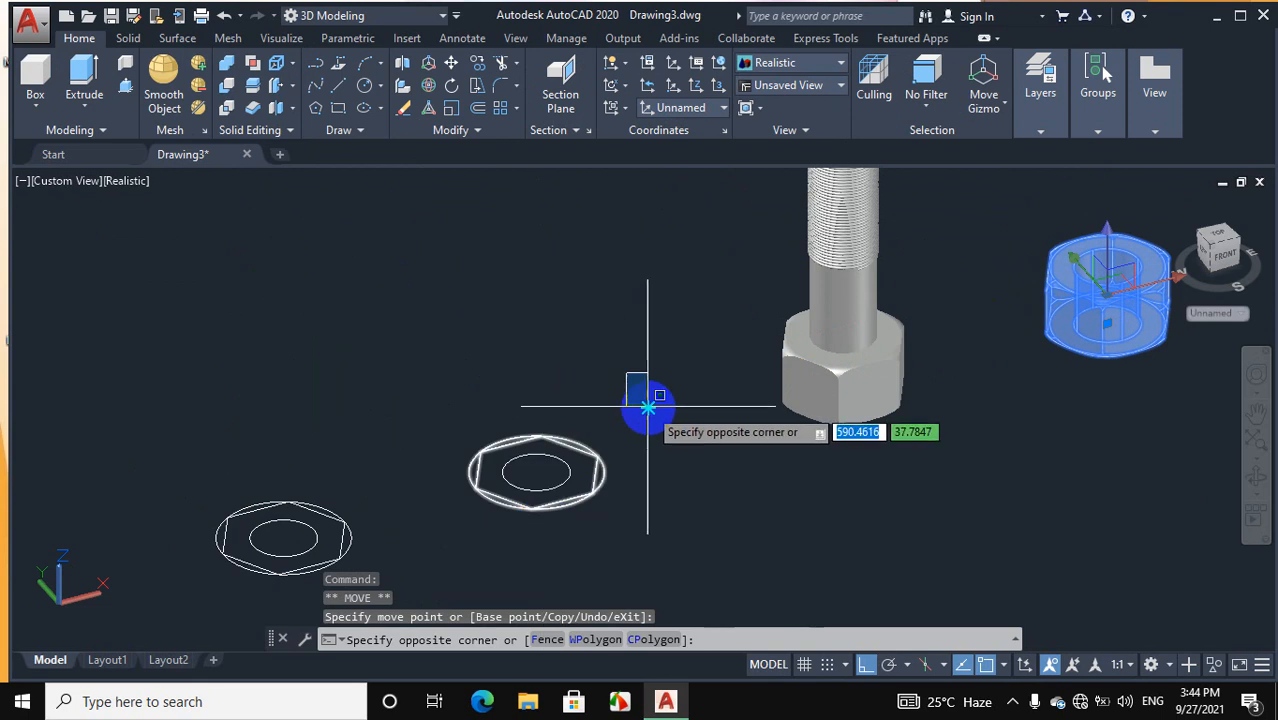
right_click(648, 407)
click(616, 339)
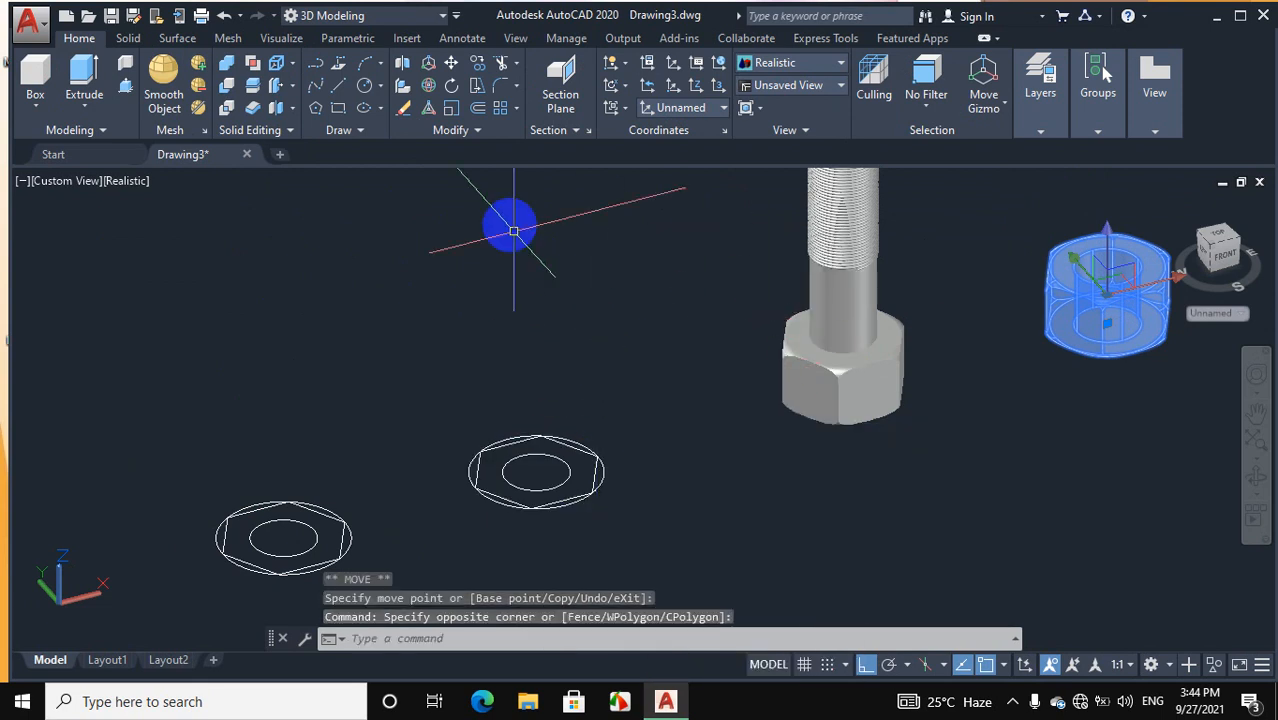
click(343, 86)
right_click(516, 255)
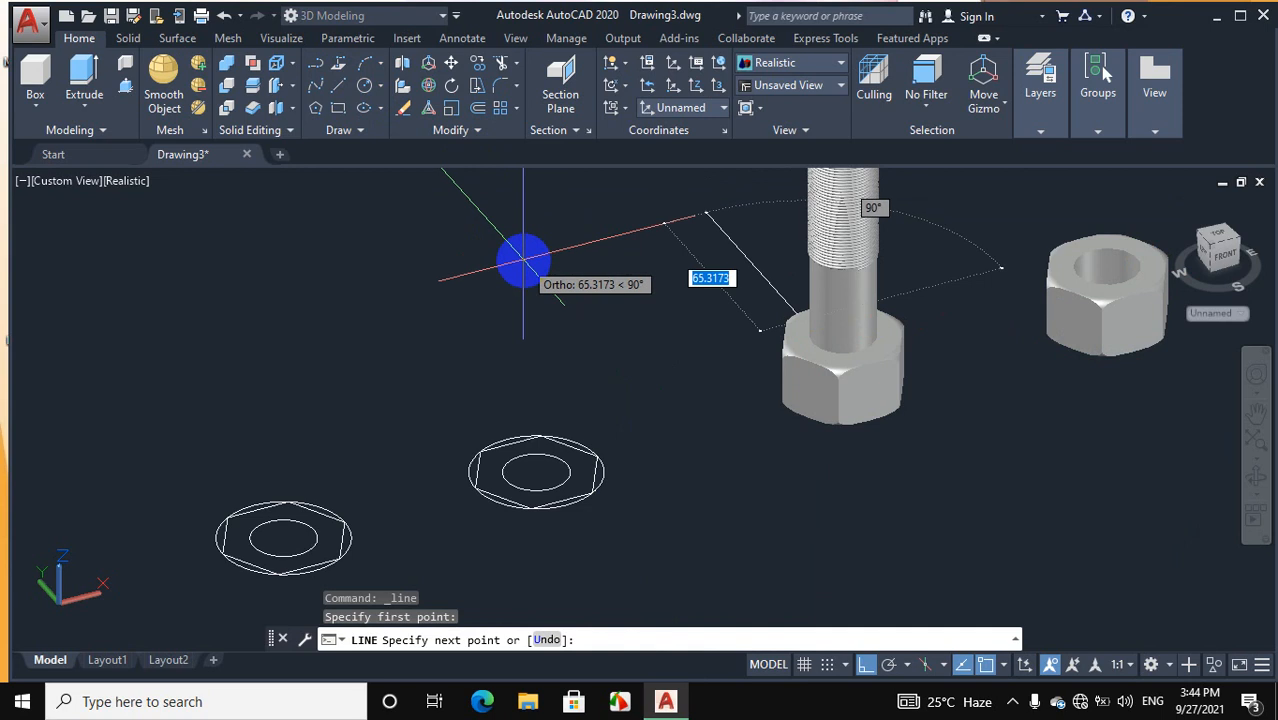
click(523, 261)
right_click(523, 261)
click(560, 293)
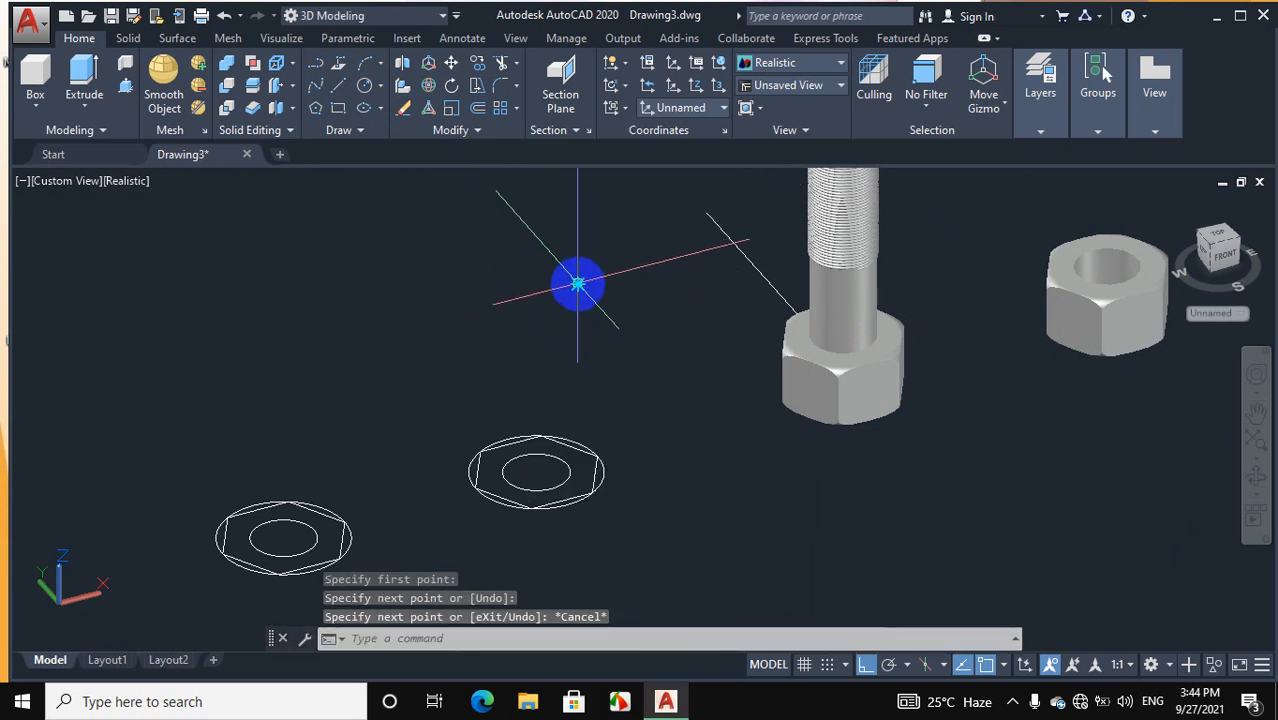
right_click(578, 285)
click(620, 399)
Erase both sets of leftover hexagon and circle construction outlines
click(654, 348)
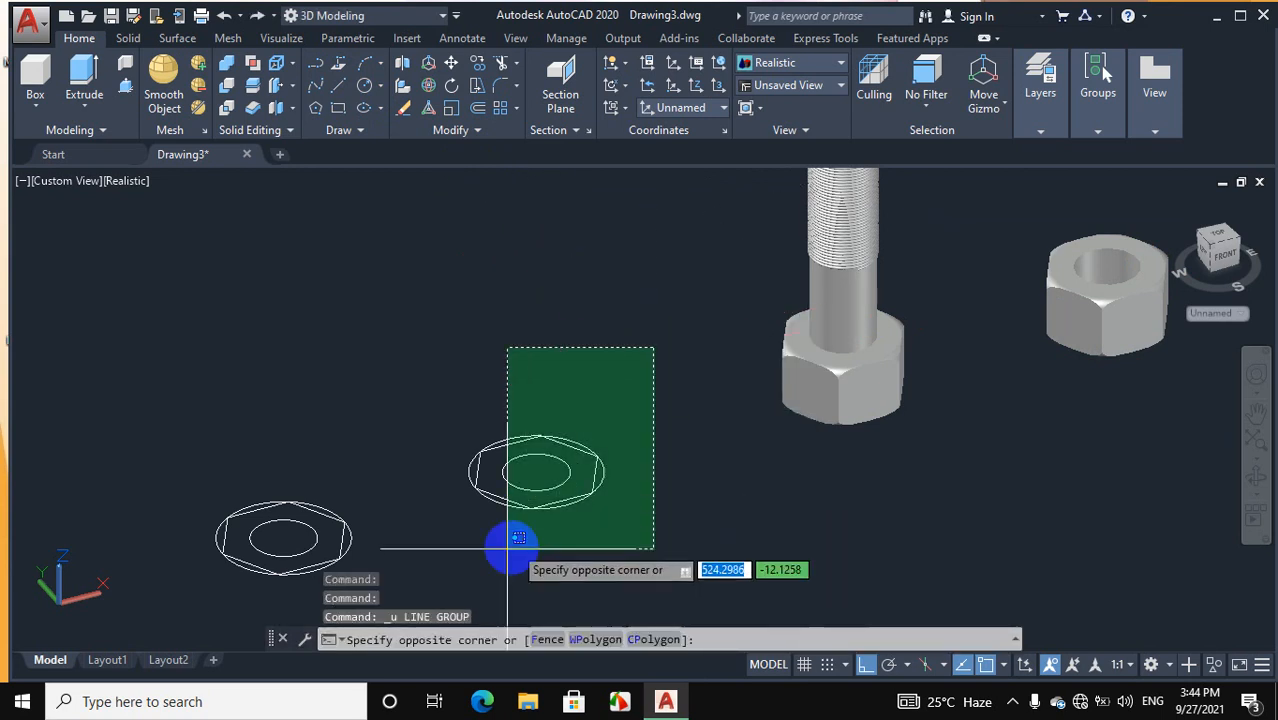
click(240, 577)
right_click(490, 345)
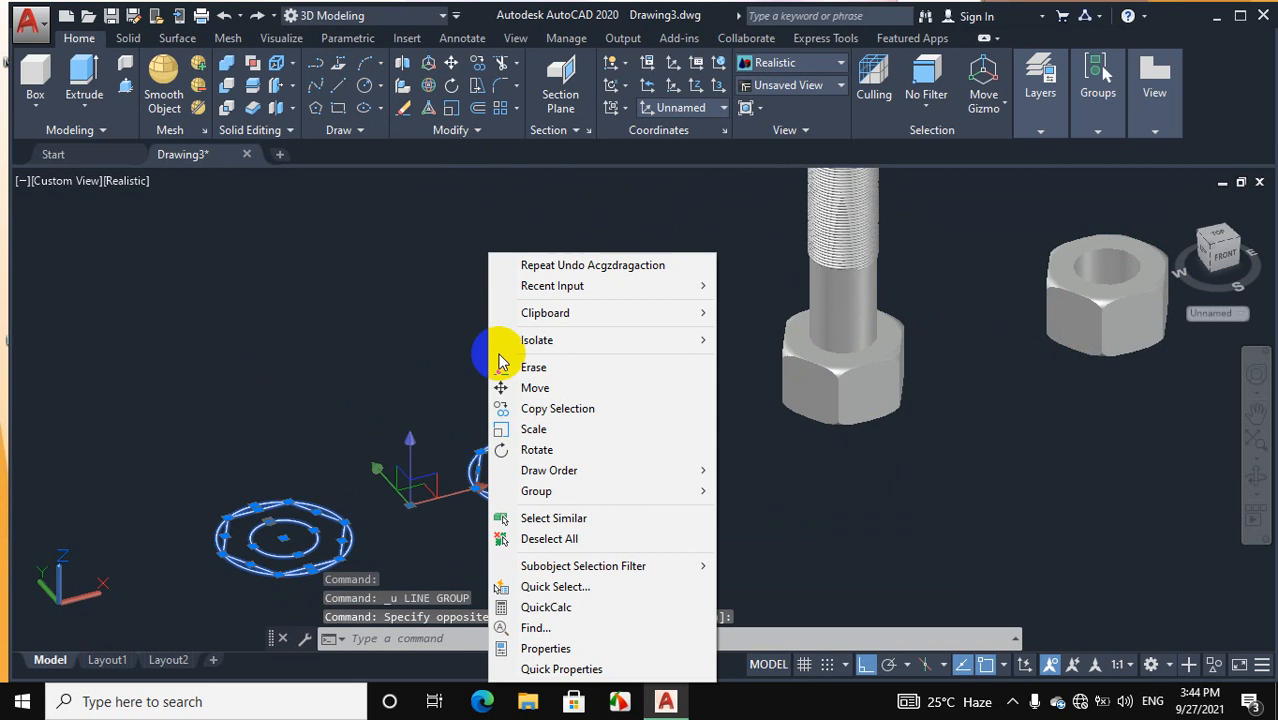
click(530, 370)
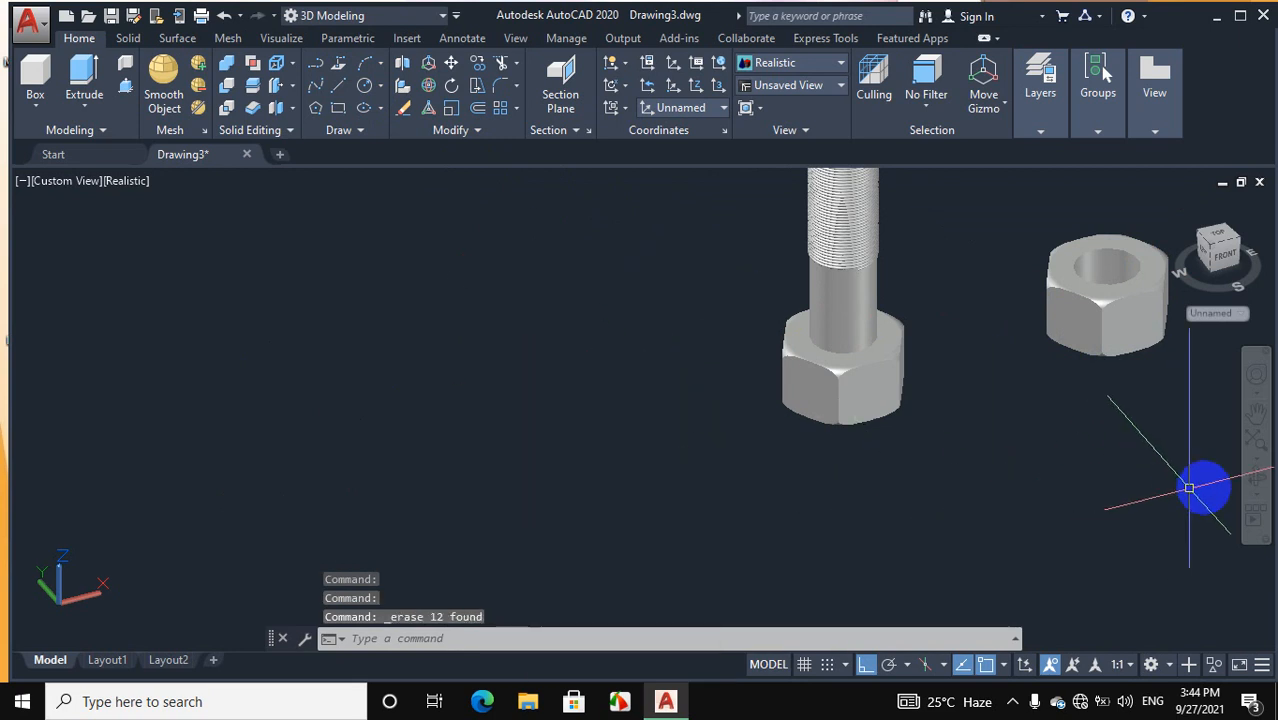
Examine the finished bolt and nut from a lower front angle with both solids fully in view
click(1255, 483)
drag(965, 477, 1107, 439)
right_click(1080, 448)
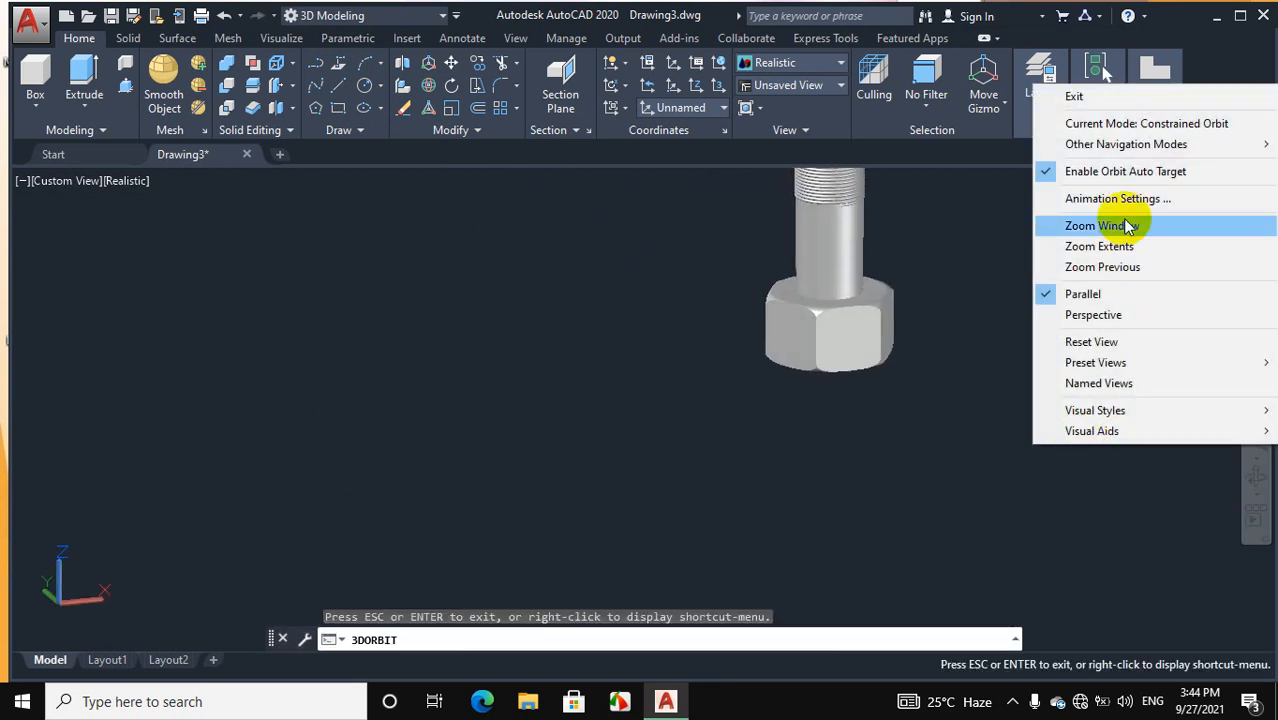
click(1118, 100)
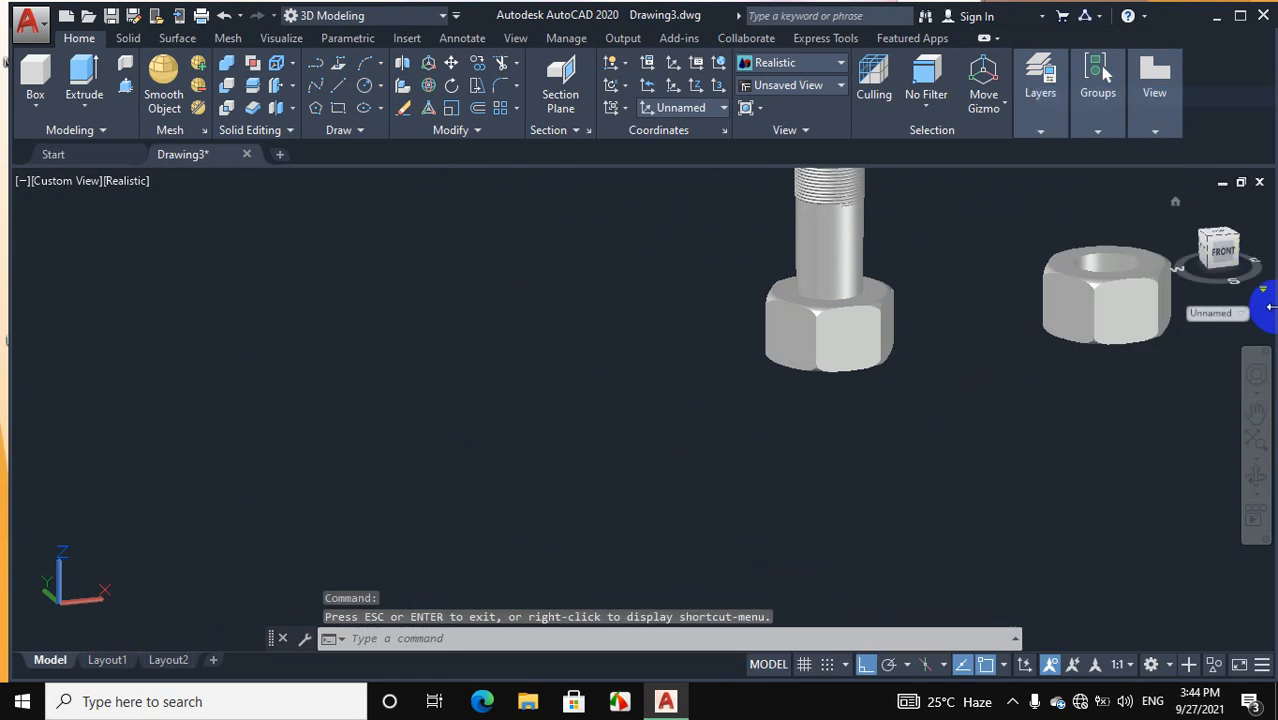
click(1255, 418)
drag(1016, 371, 770, 535)
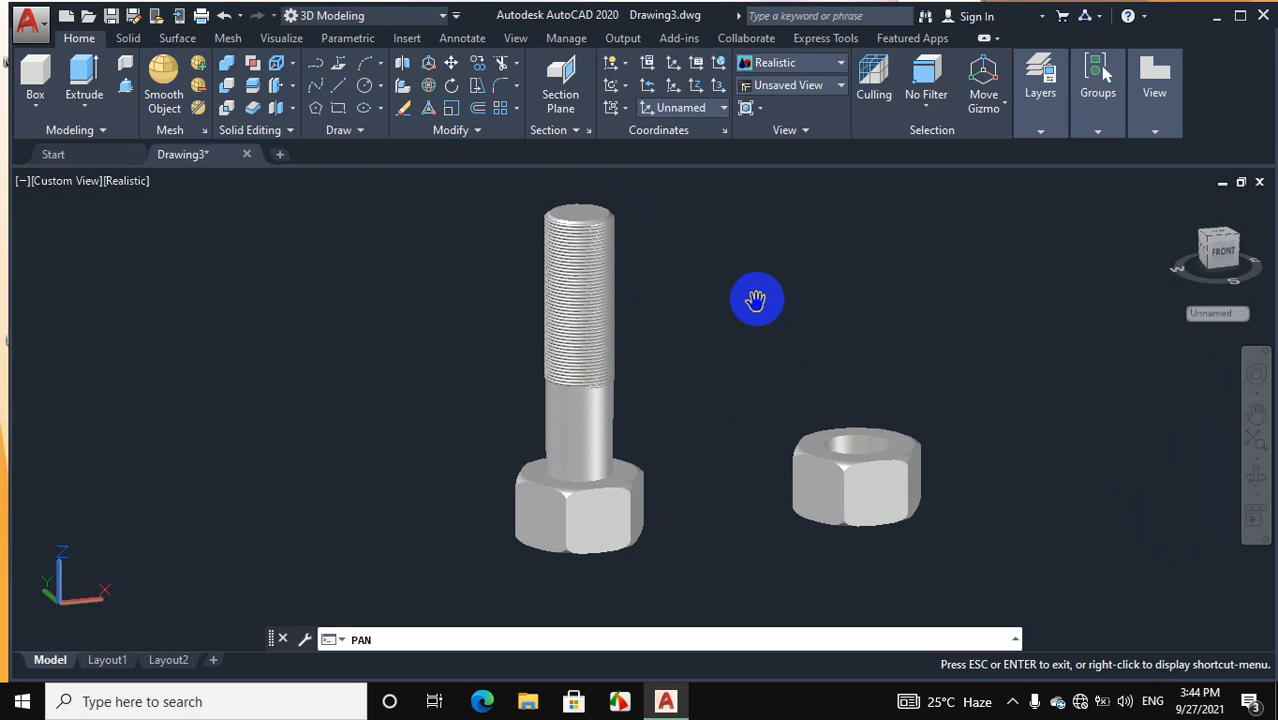
right_click(755, 300)
click(806, 308)
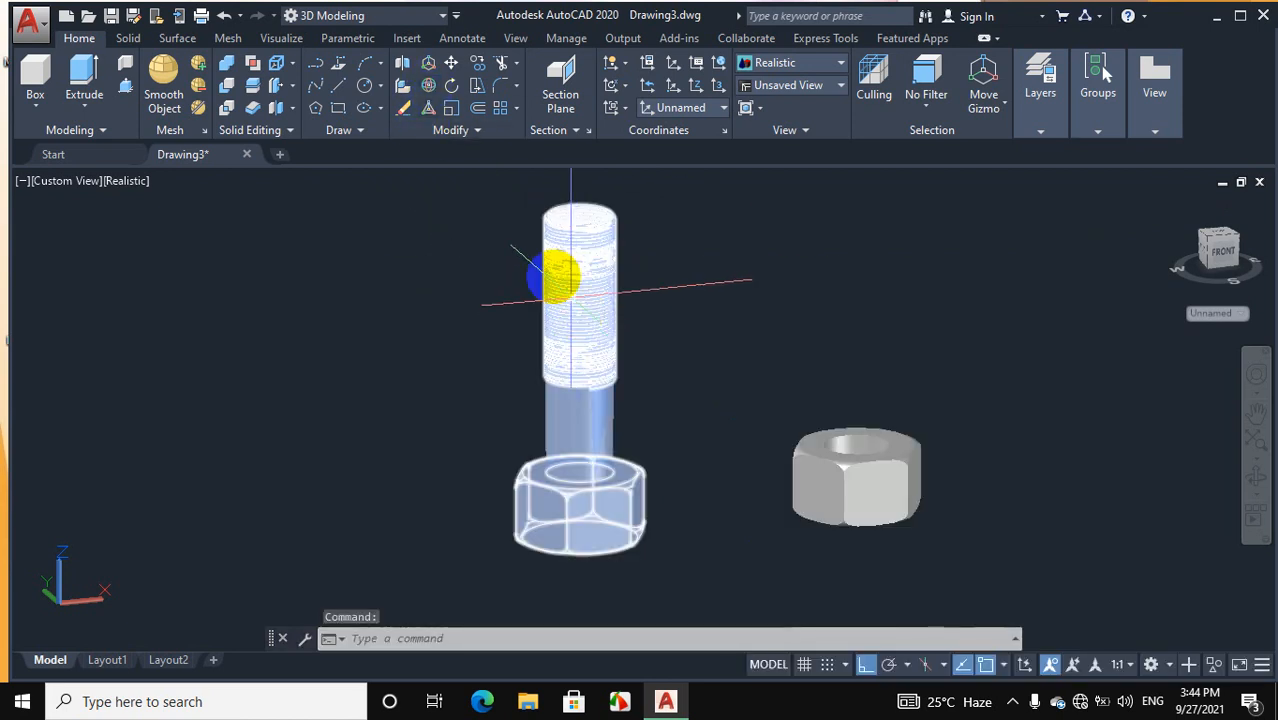
click(428, 87)
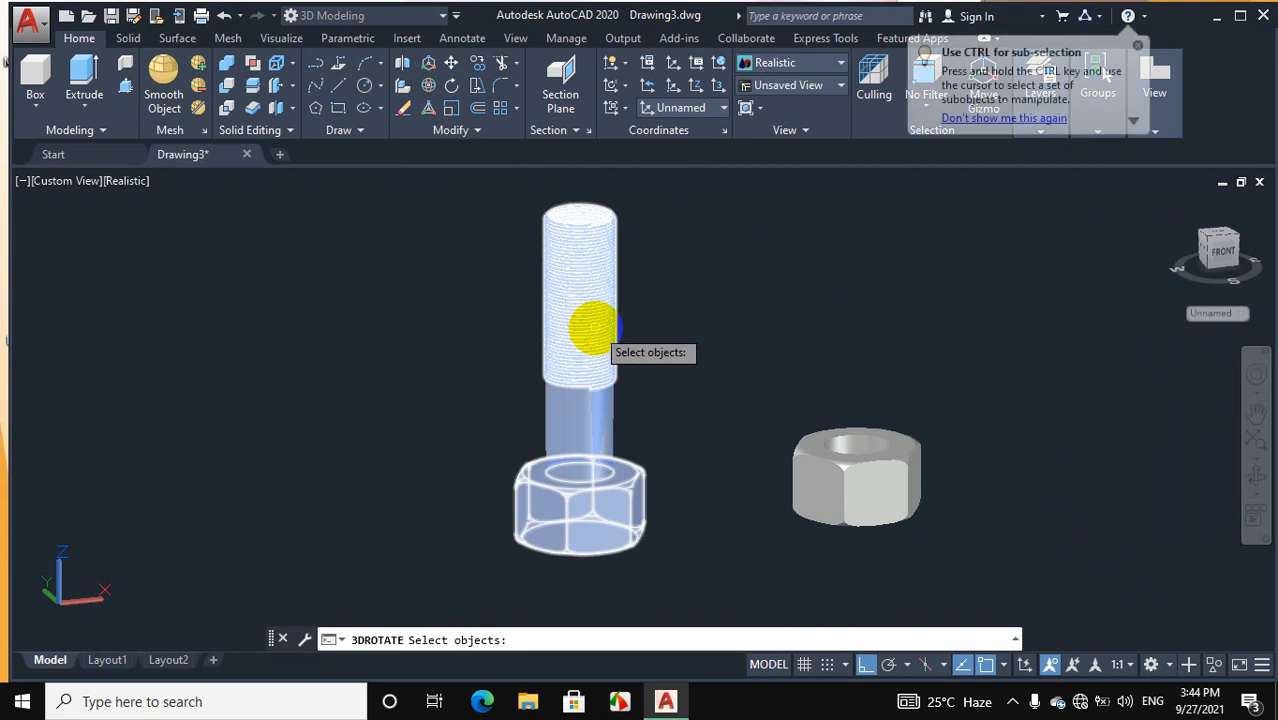
click(592, 318)
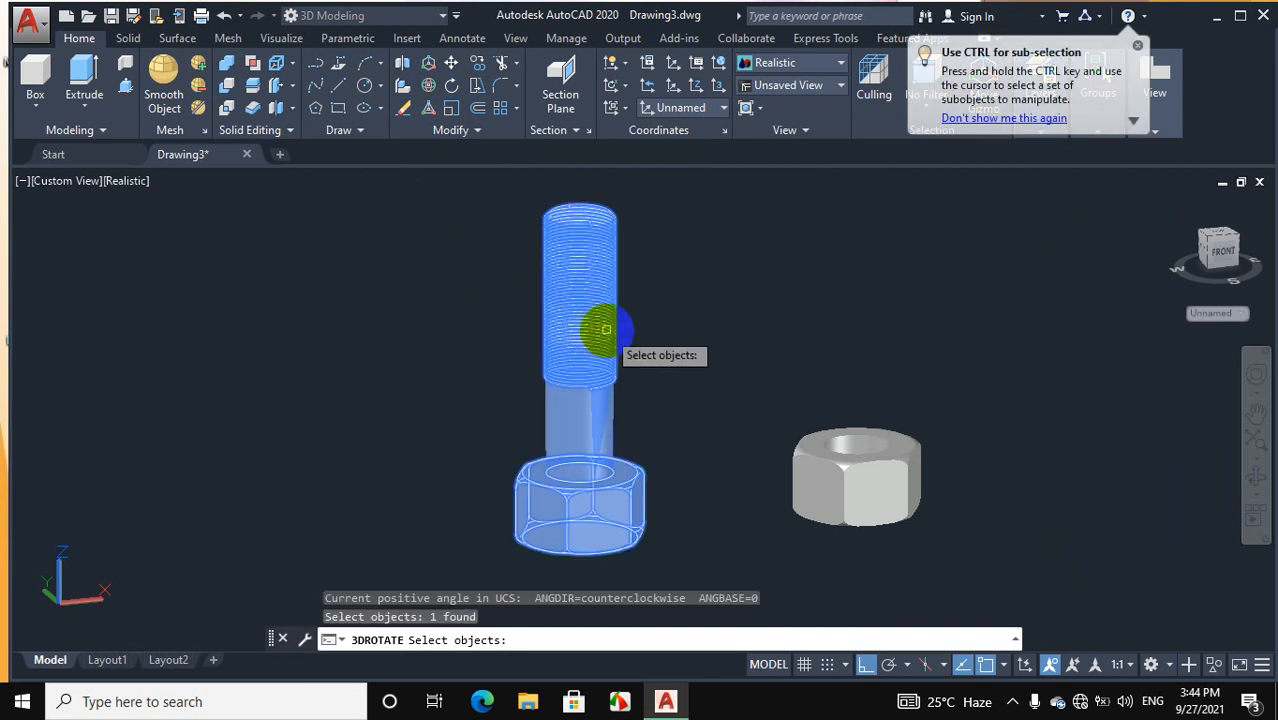
click(428, 87)
click(590, 318)
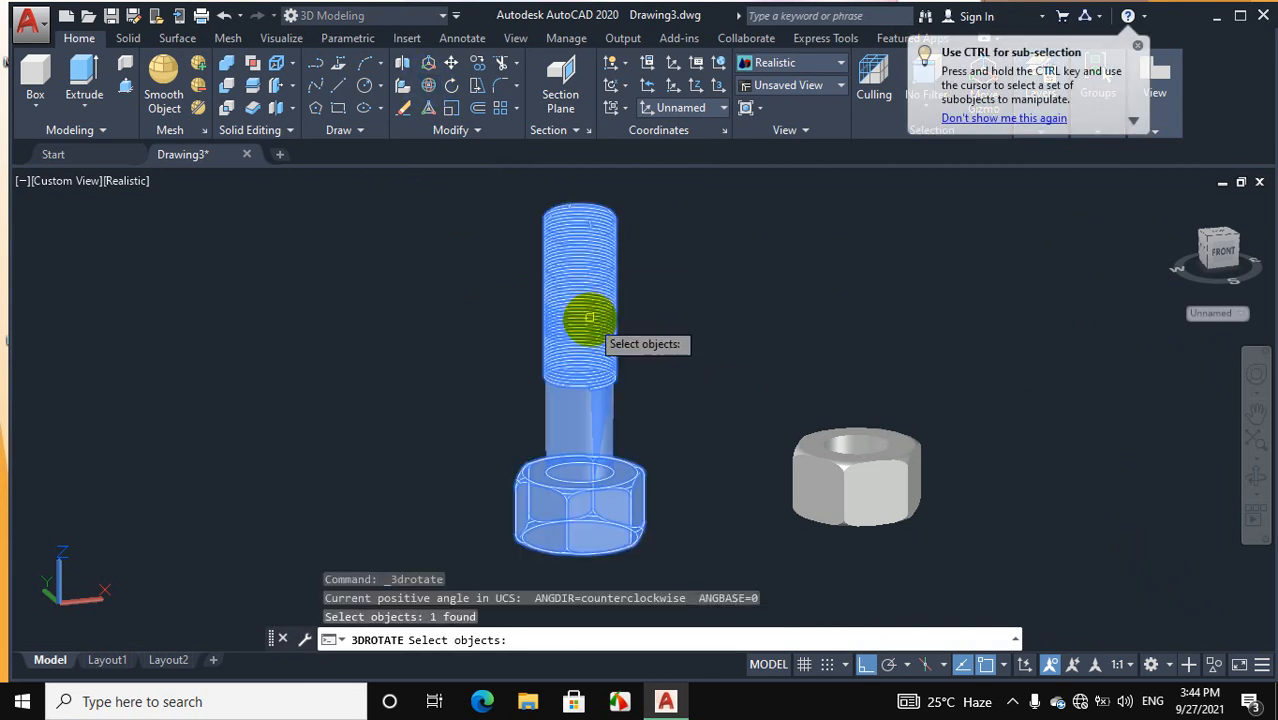
click(428, 87)
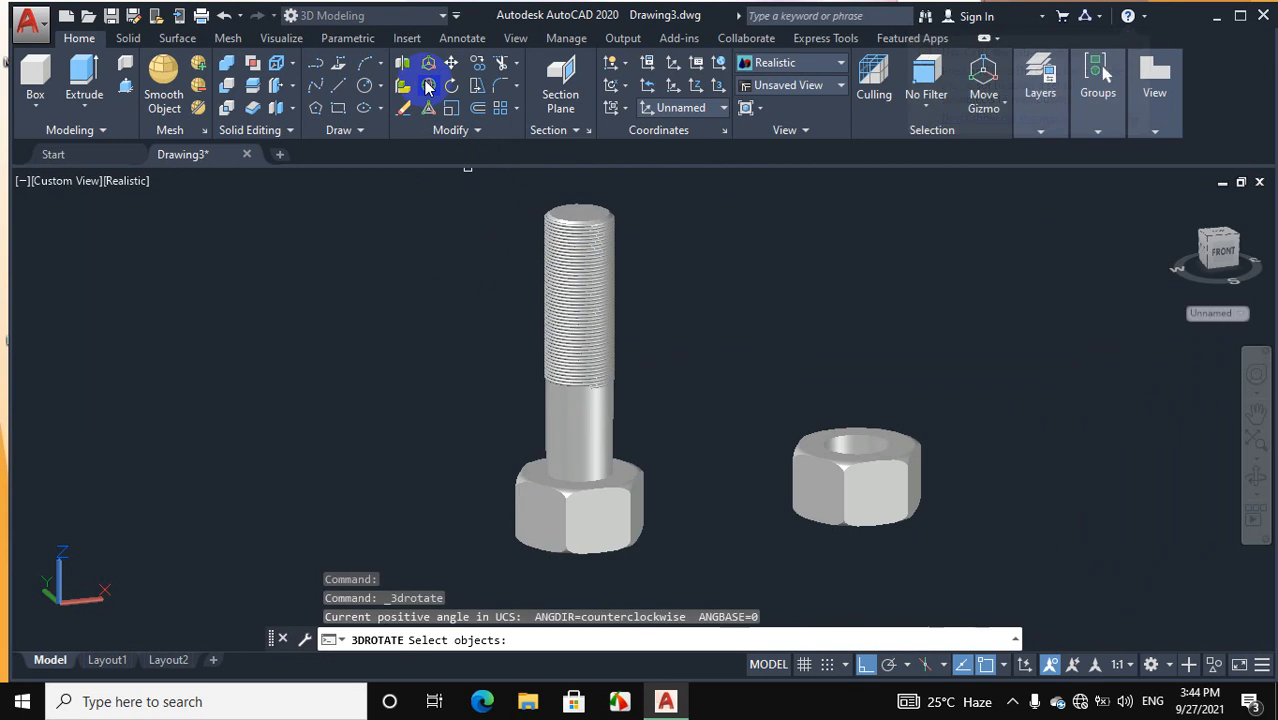
click(579, 408)
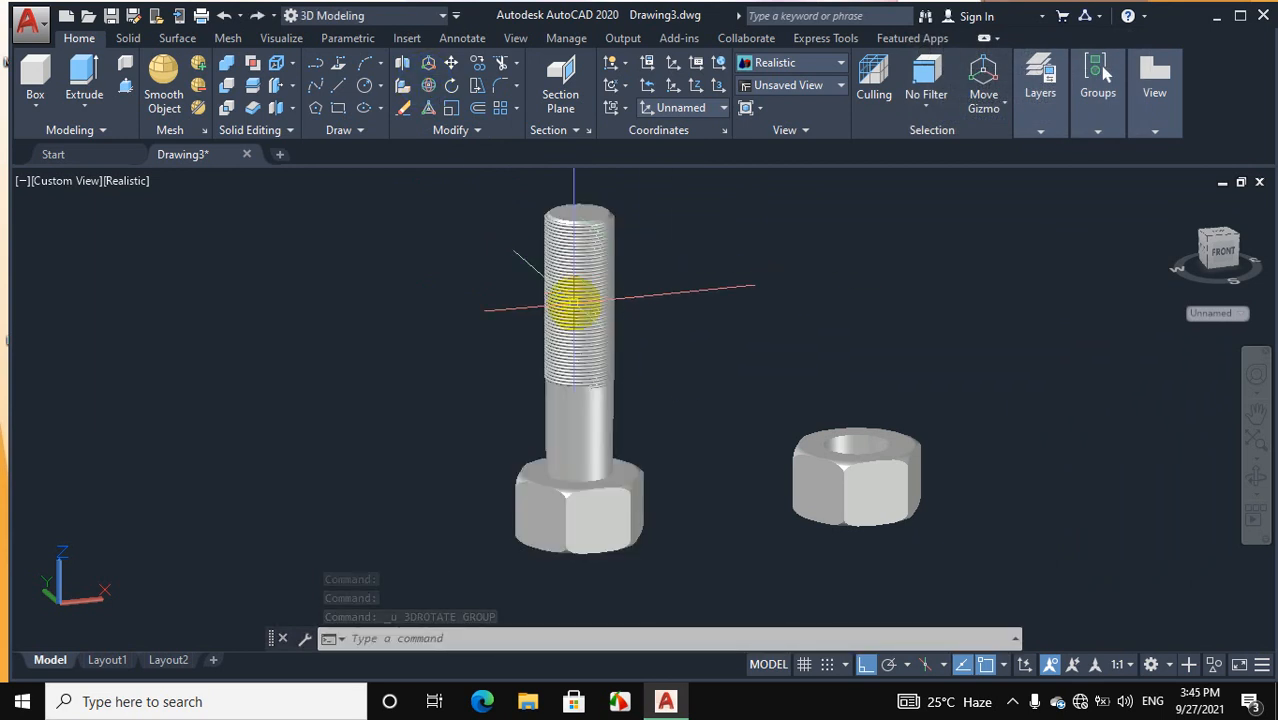
Rotate the bolt 270° about the Y axis with 3D Rotate so that its shank lies horizontally
click(428, 87)
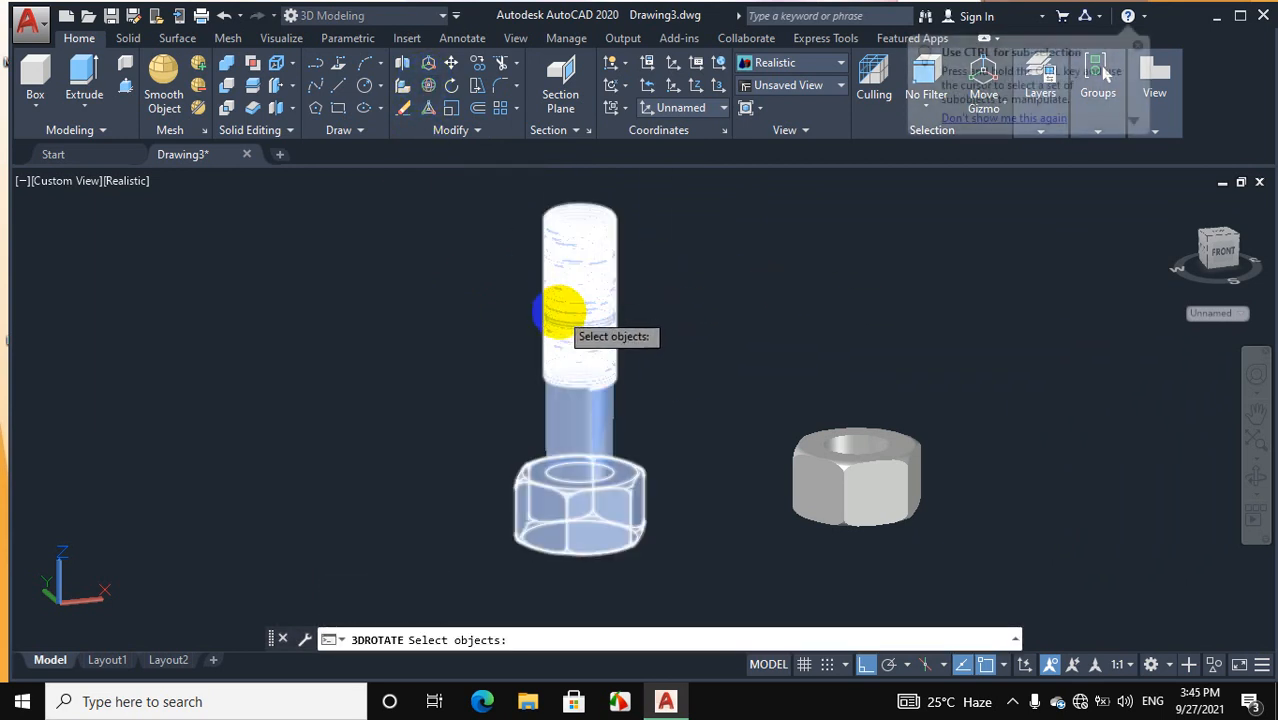
click(566, 316)
key(Return)
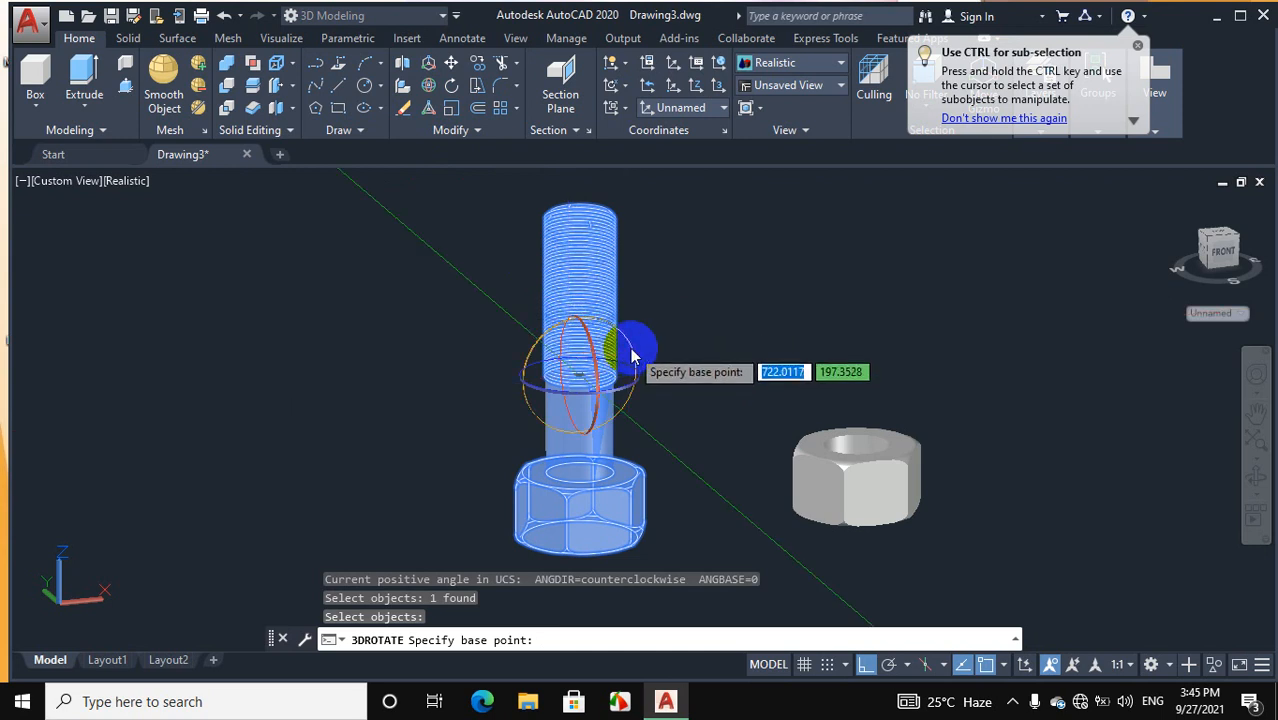
click(632, 355)
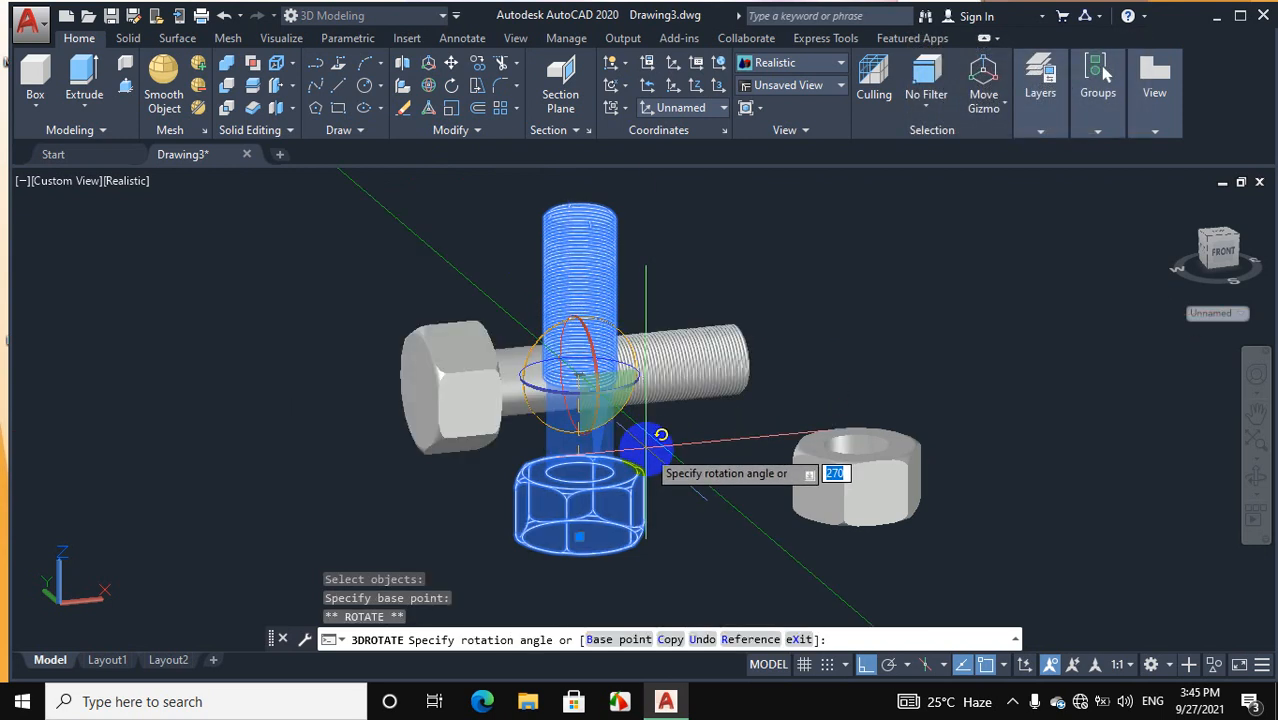
click(660, 435)
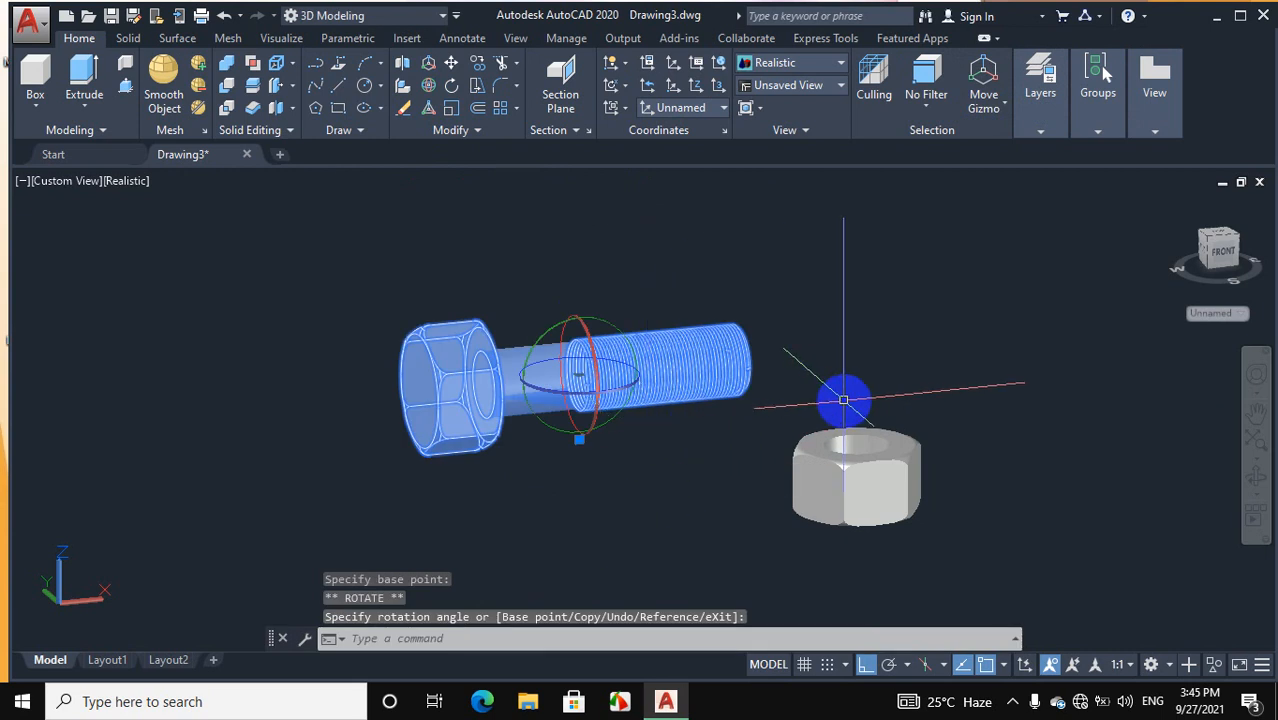
click(1256, 480)
drag(854, 357, 787, 377)
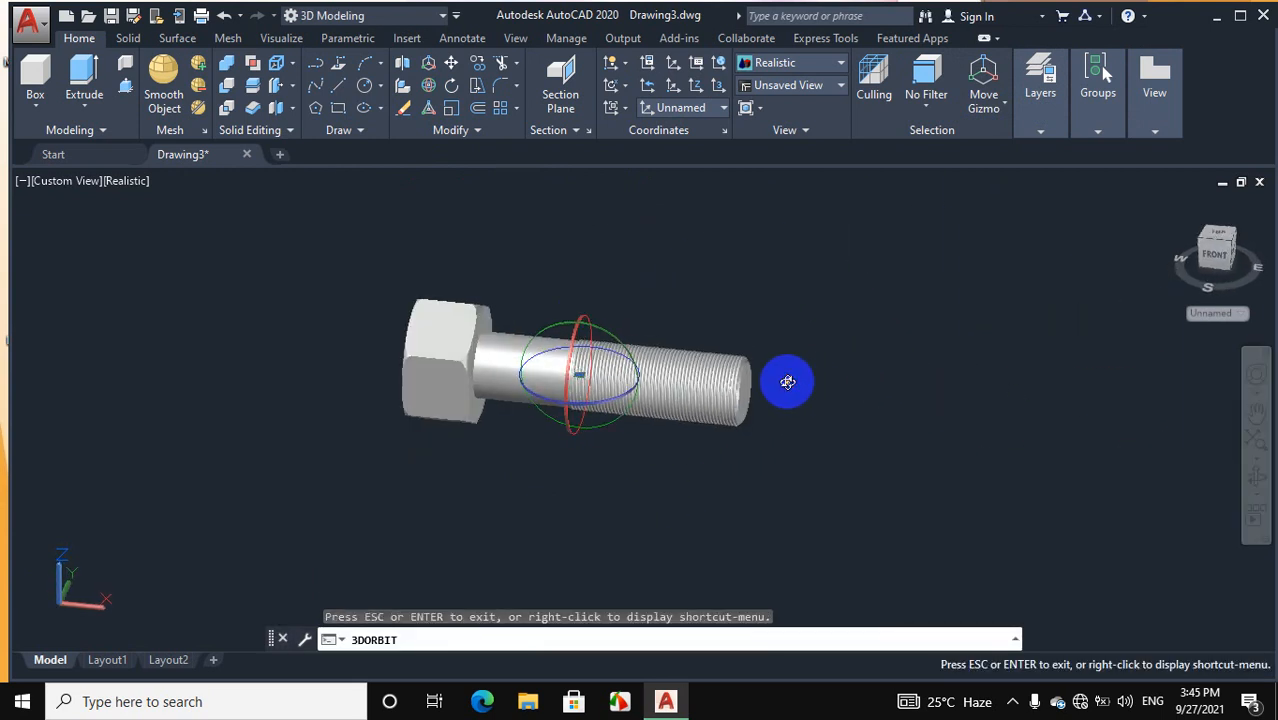
right_click(919, 335)
click(958, 335)
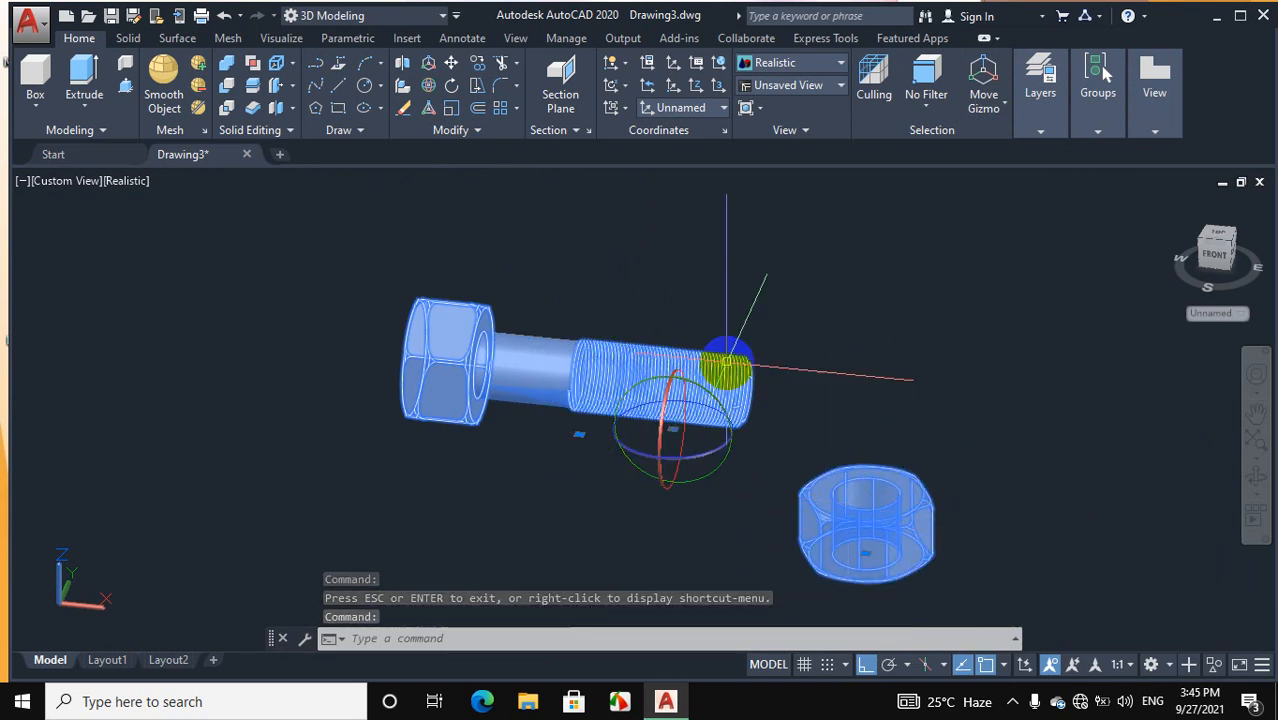
click(571, 277)
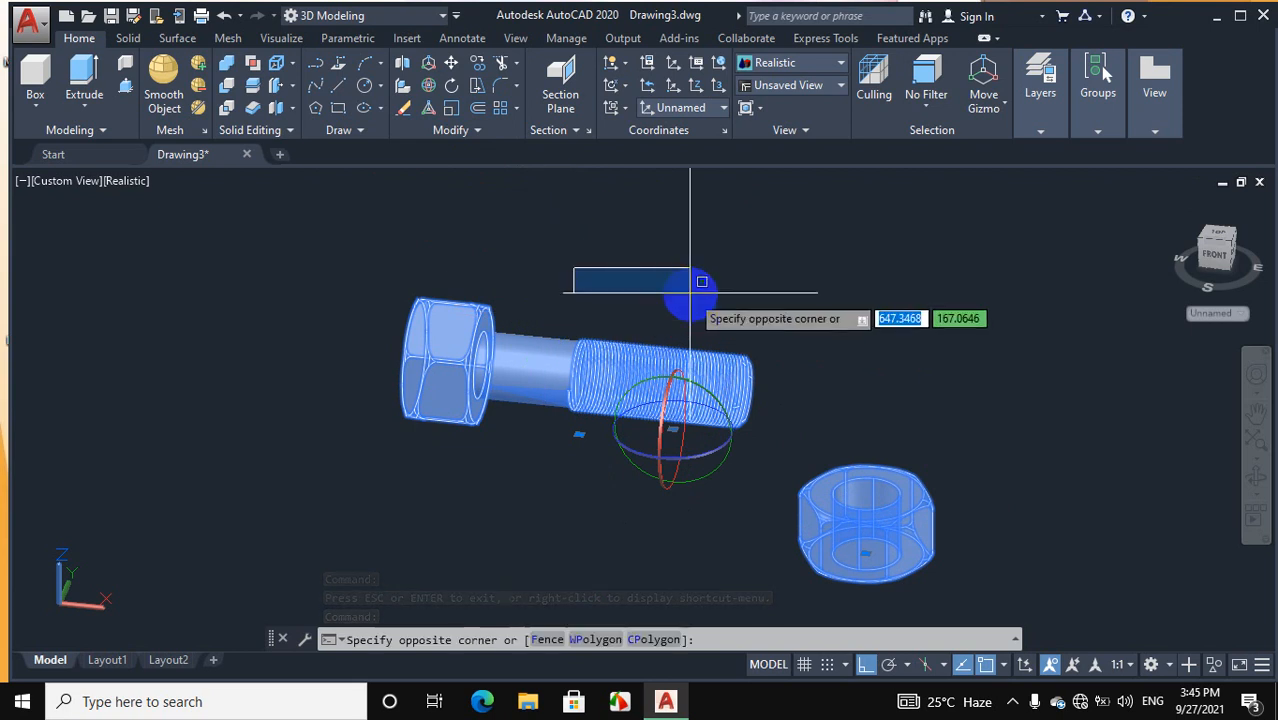
click(650, 280)
click(325, 88)
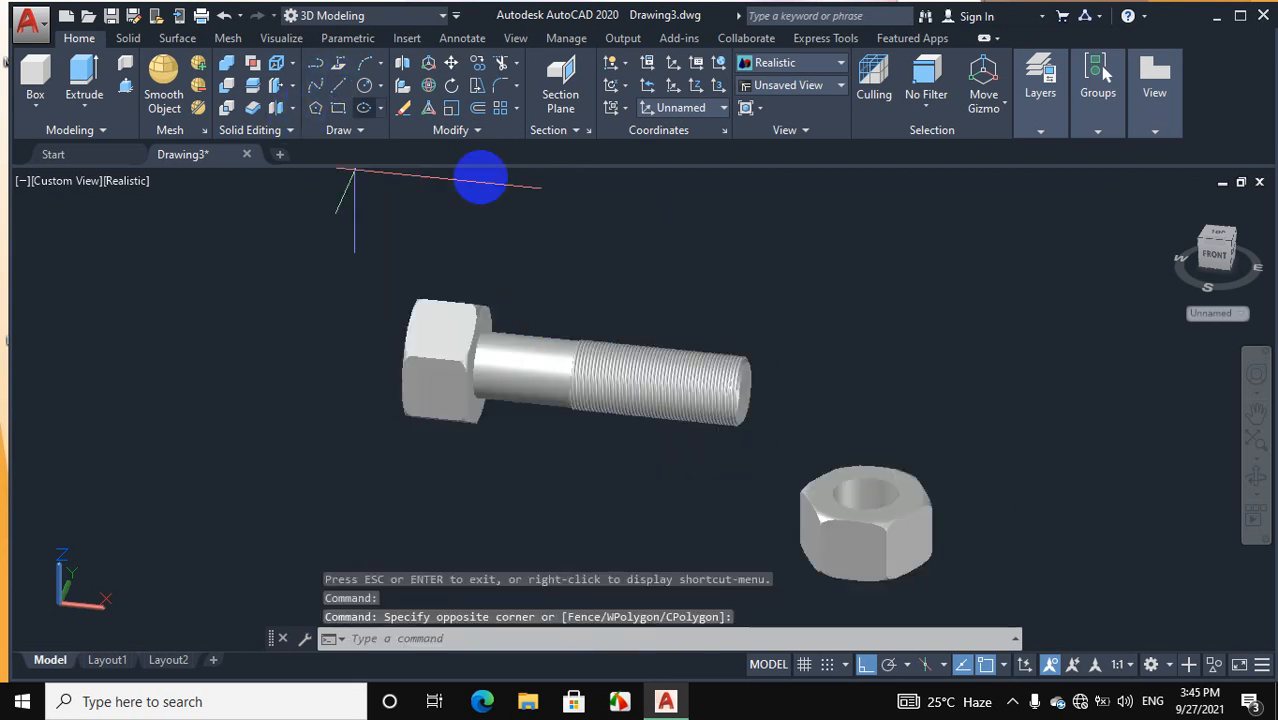
click(622, 233)
right_click(640, 242)
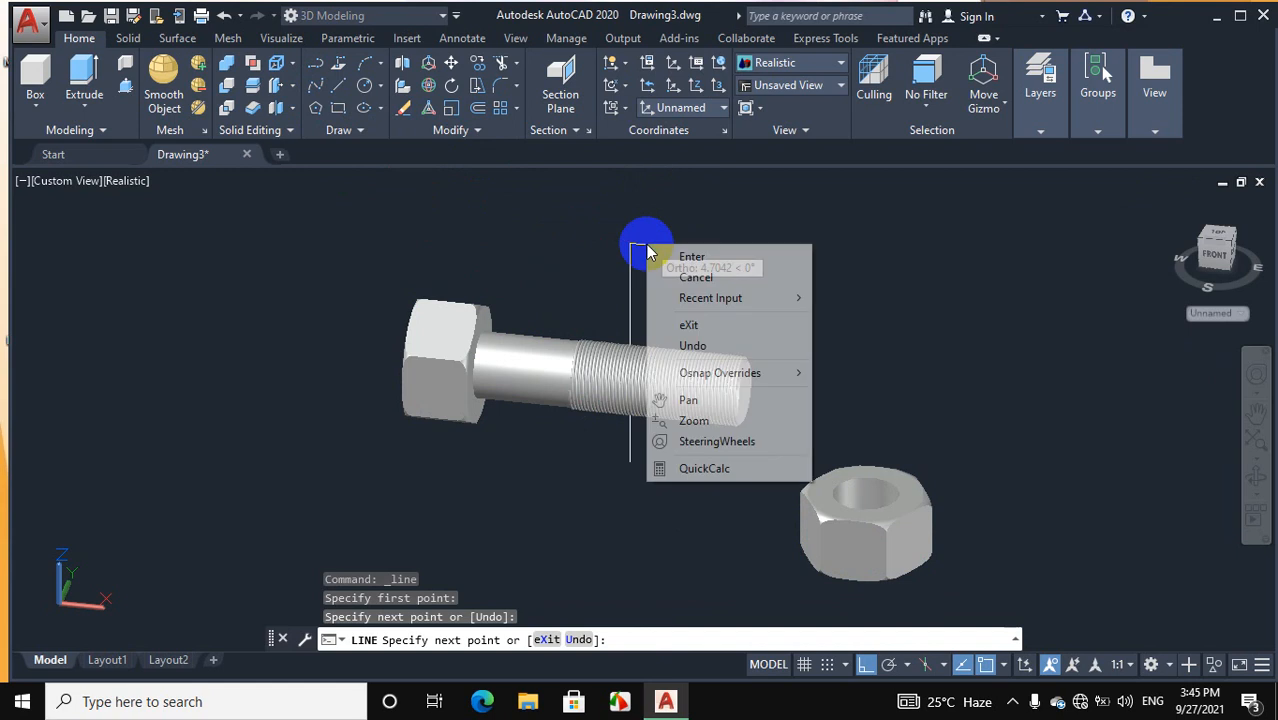
click(672, 277)
right_click(670, 277)
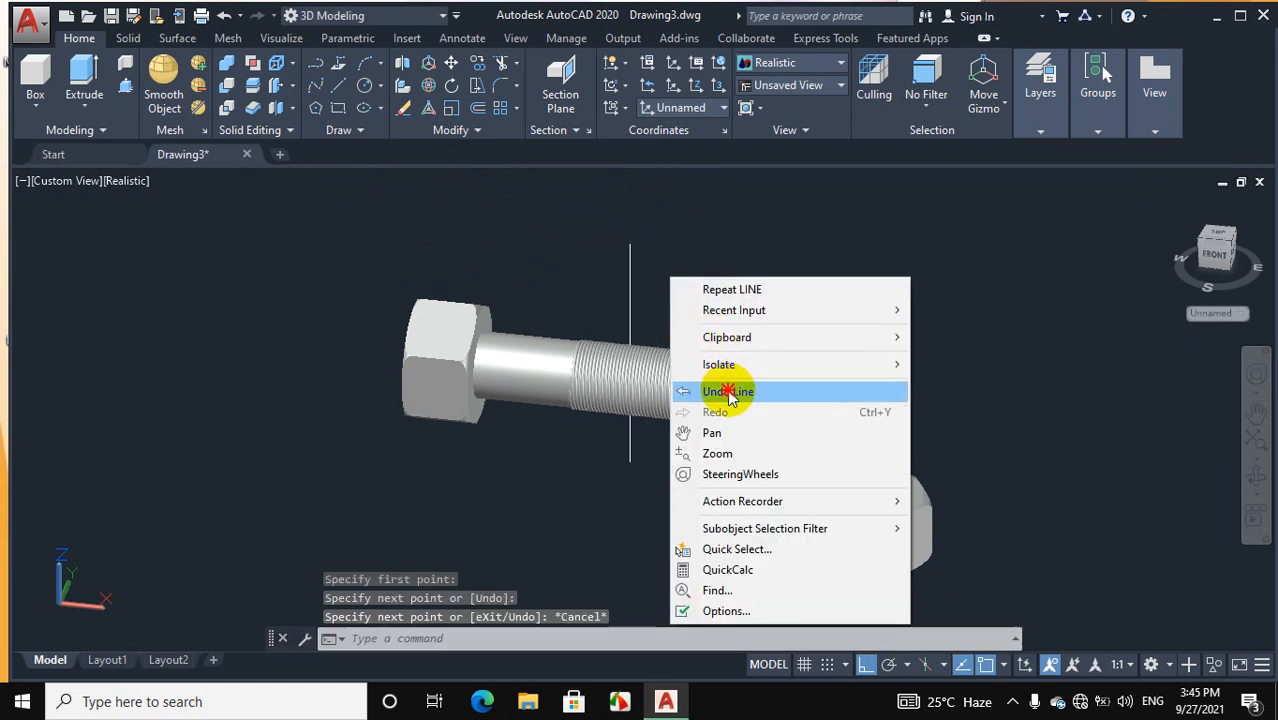
click(728, 391)
Rotate the nut solid about the Y axis with 3D Rotate so that its hole faces along the bolt's horizontal direction
click(846, 527)
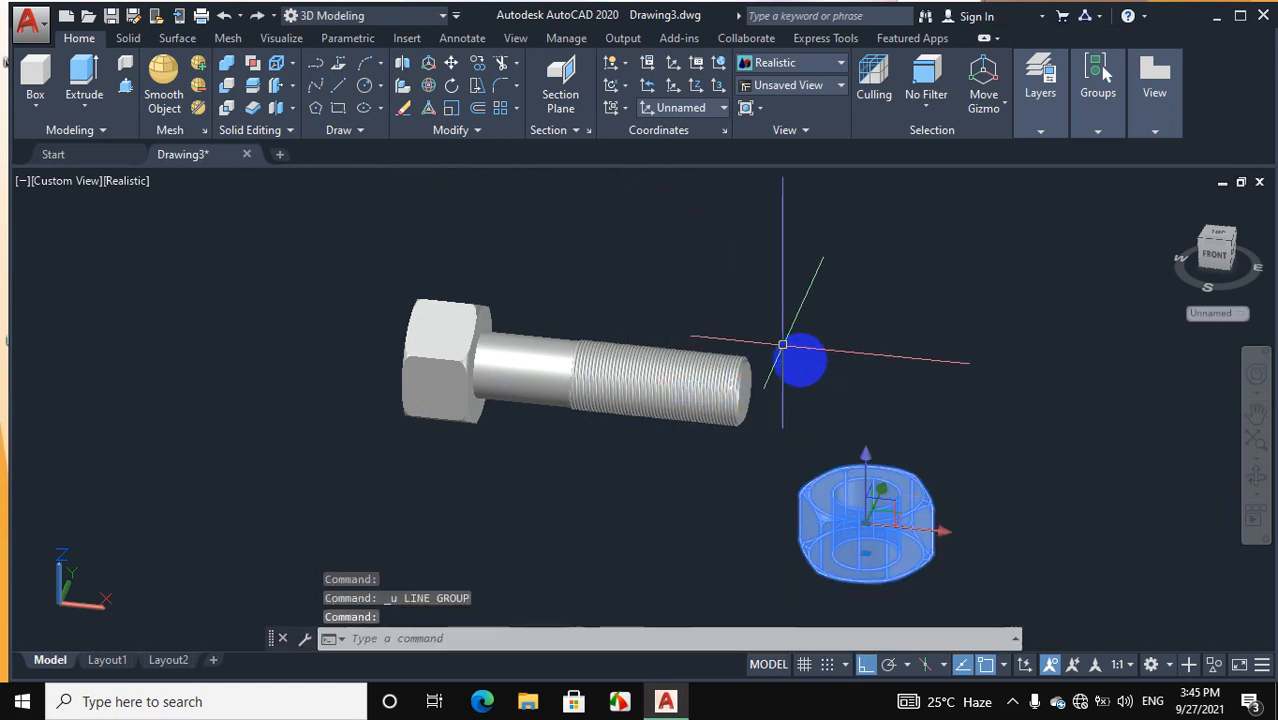
click(425, 86)
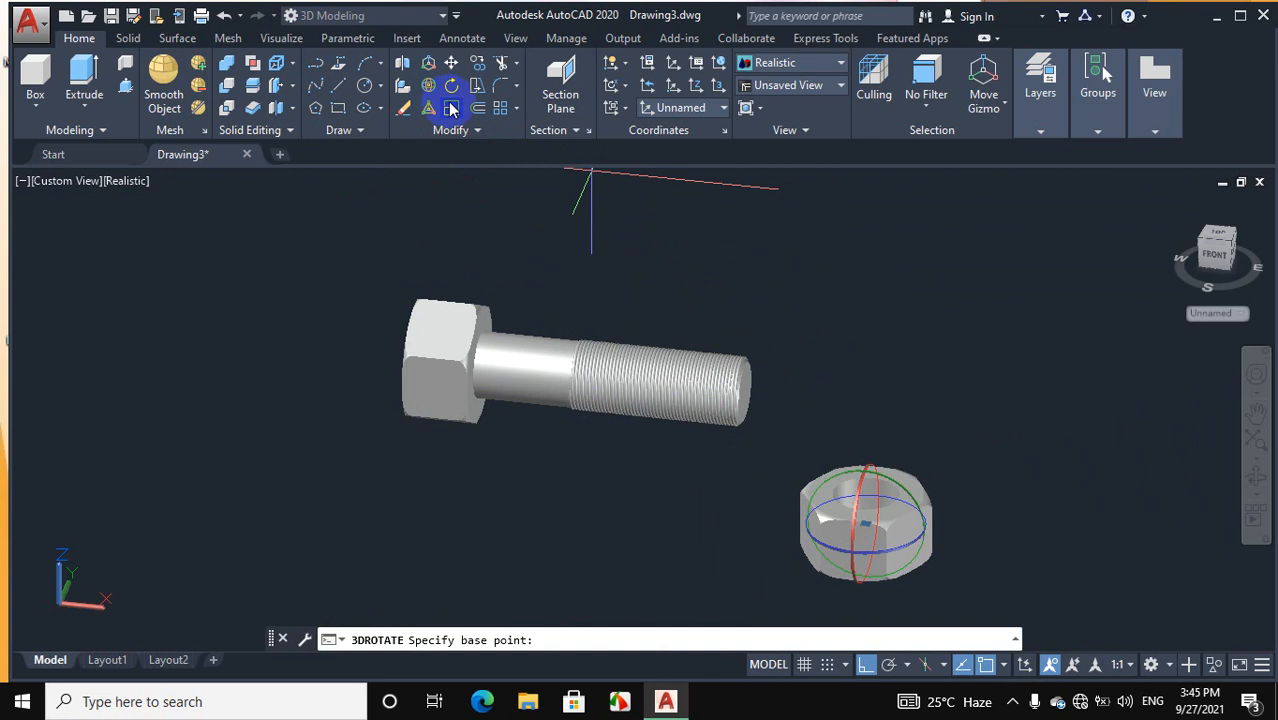
click(822, 490)
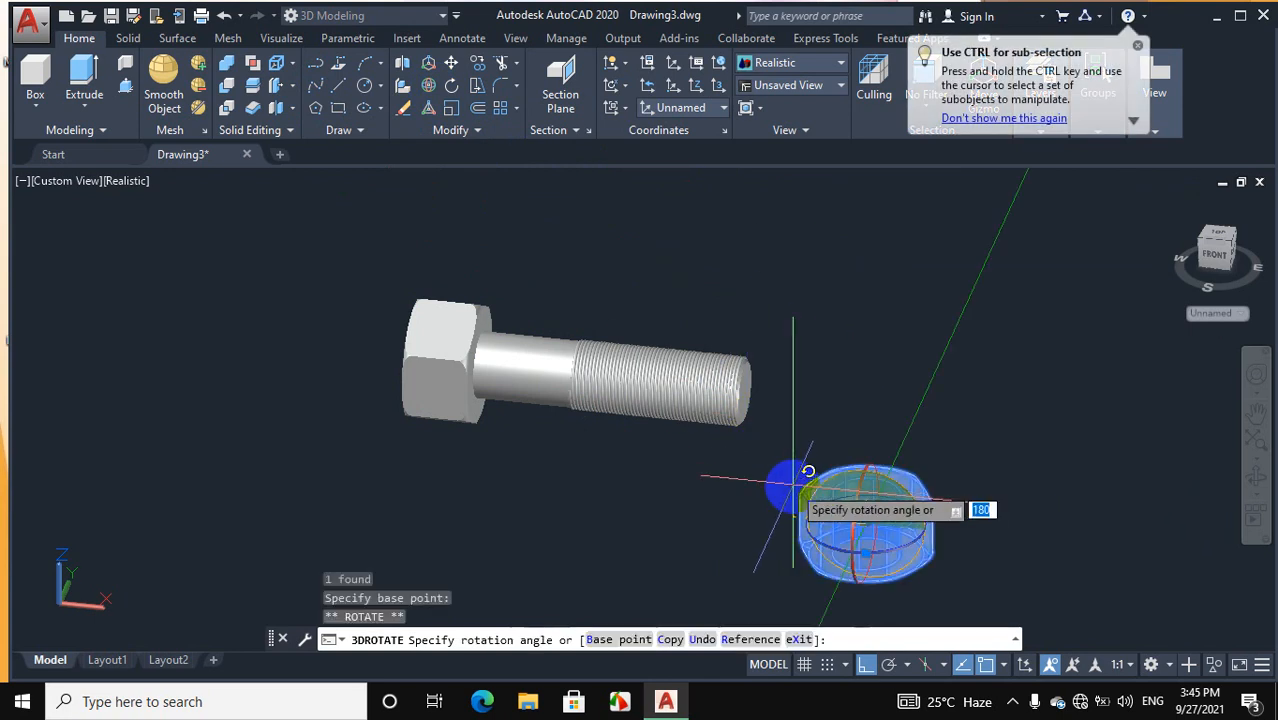
click(800, 578)
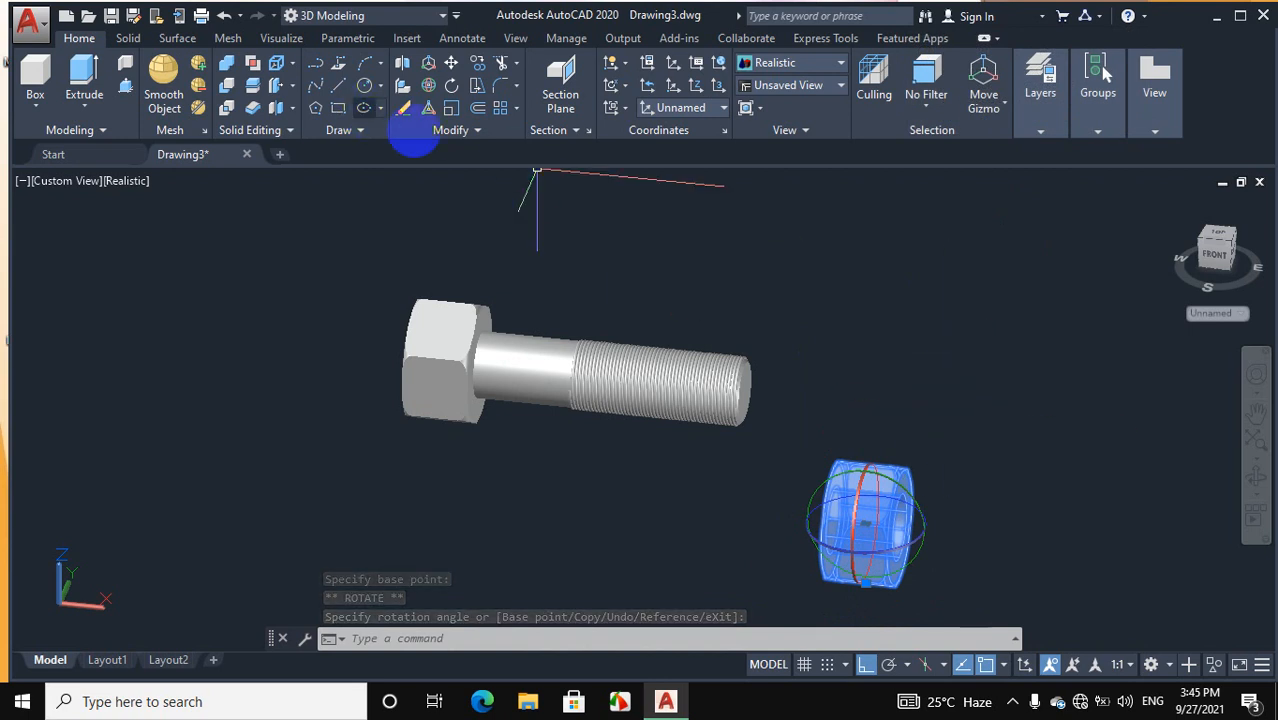
click(1255, 479)
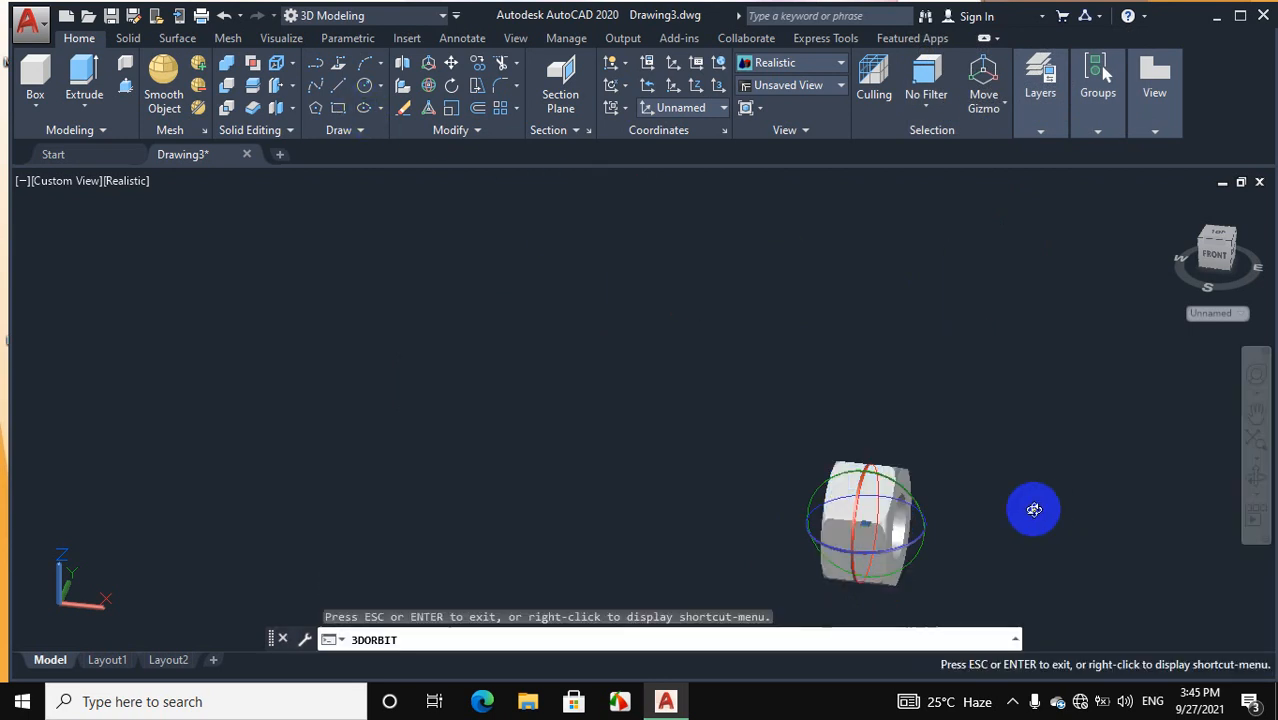
drag(983, 478, 977, 450)
right_click(946, 360)
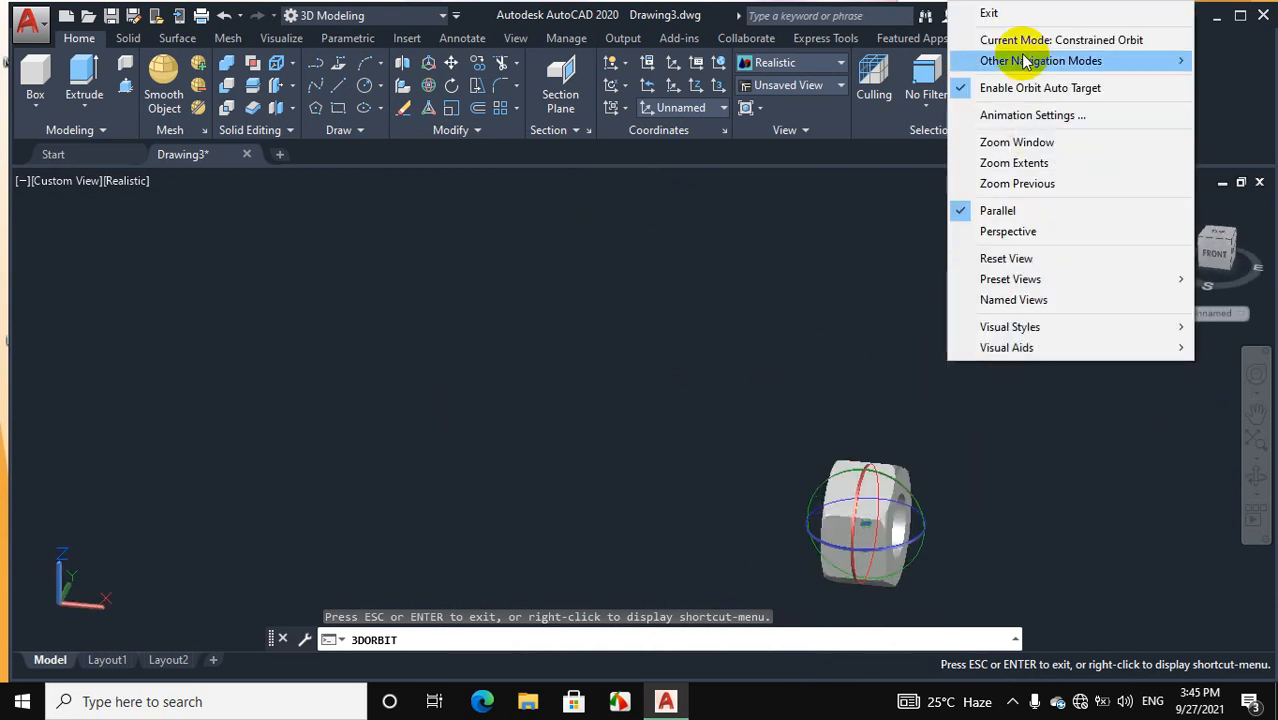
click(955, 12)
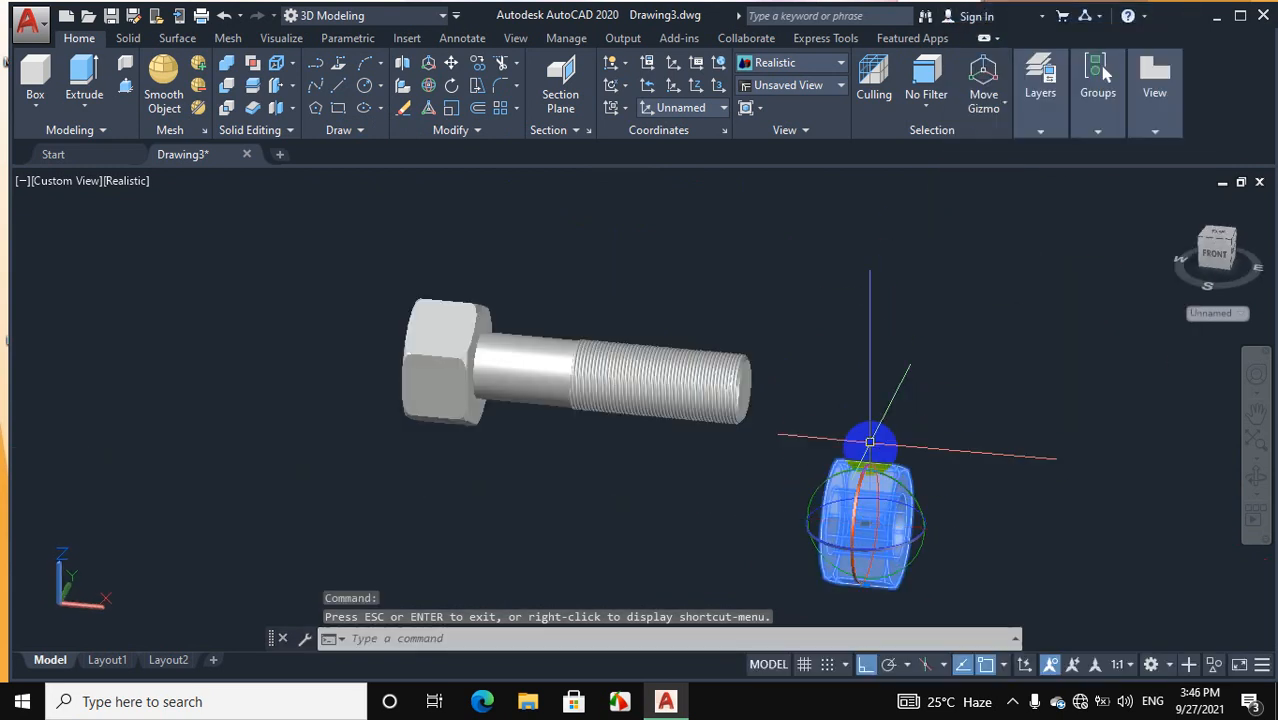
click(337, 86)
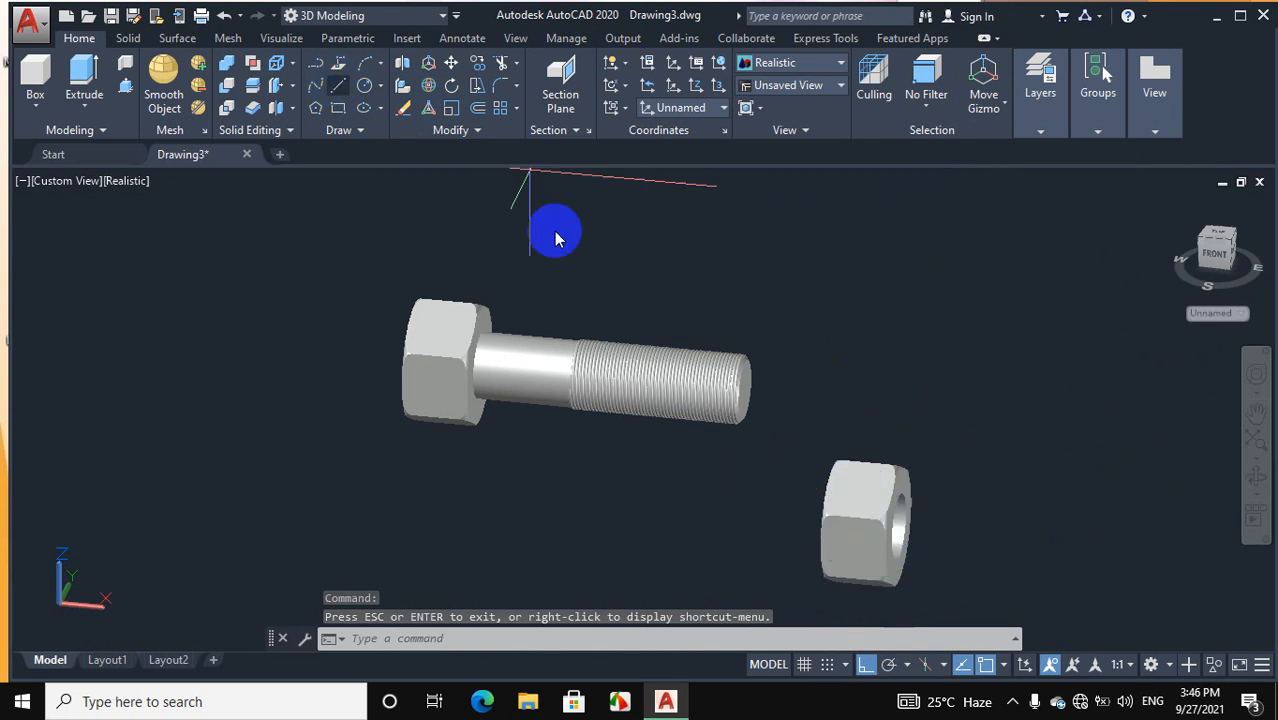
click(874, 312)
right_click(912, 330)
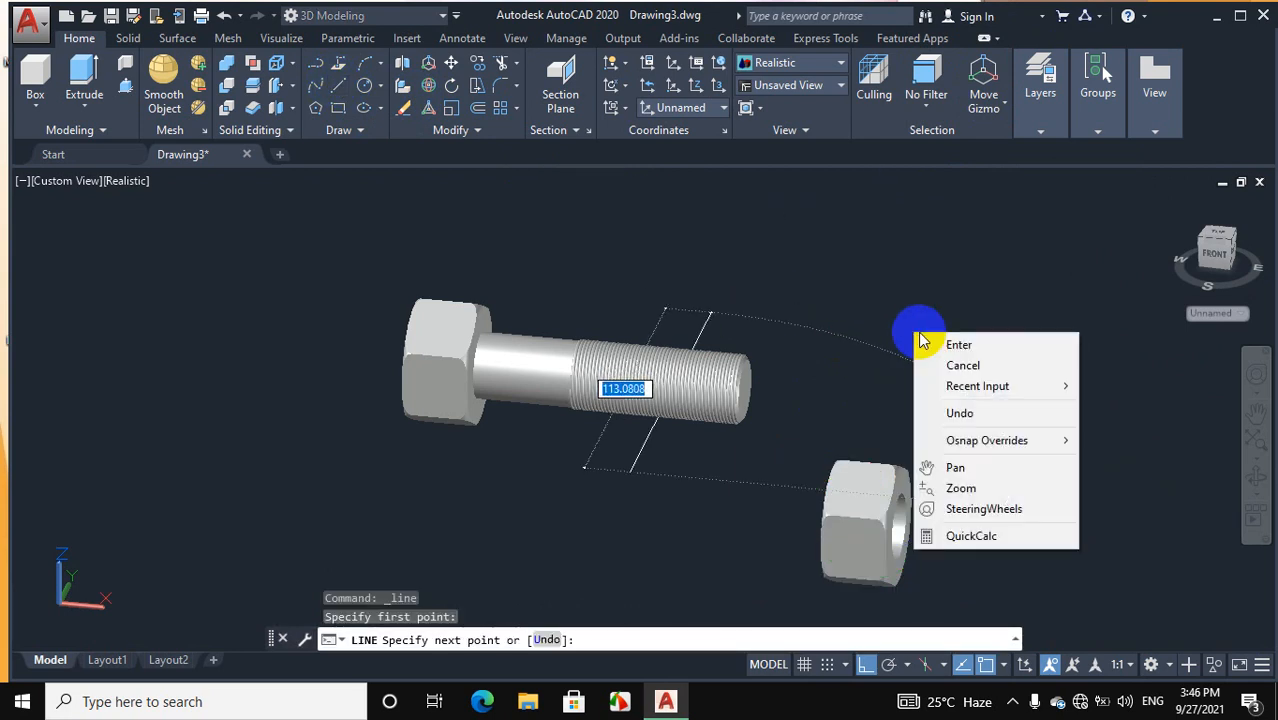
click(946, 365)
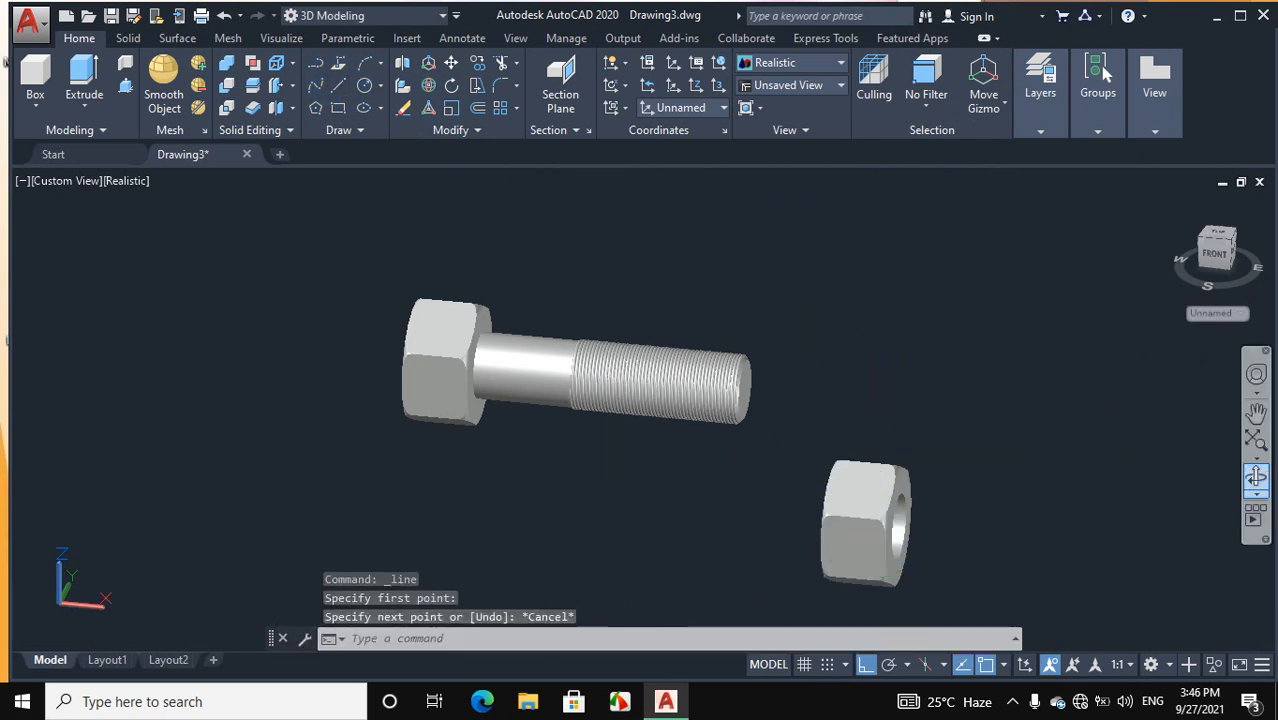
Move the nut from the center of its hole onto the bolt's axis, at the head end of the shank
click(1258, 480)
drag(1180, 485, 1003, 474)
right_click(914, 320)
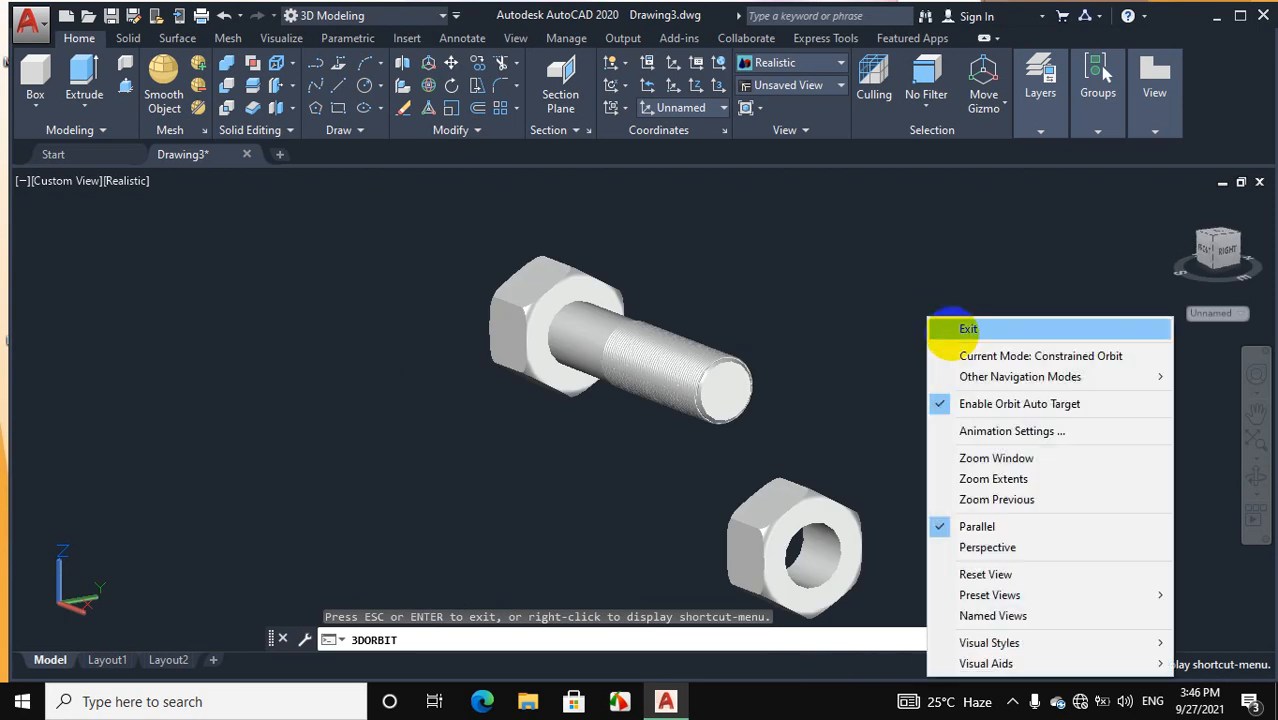
click(940, 328)
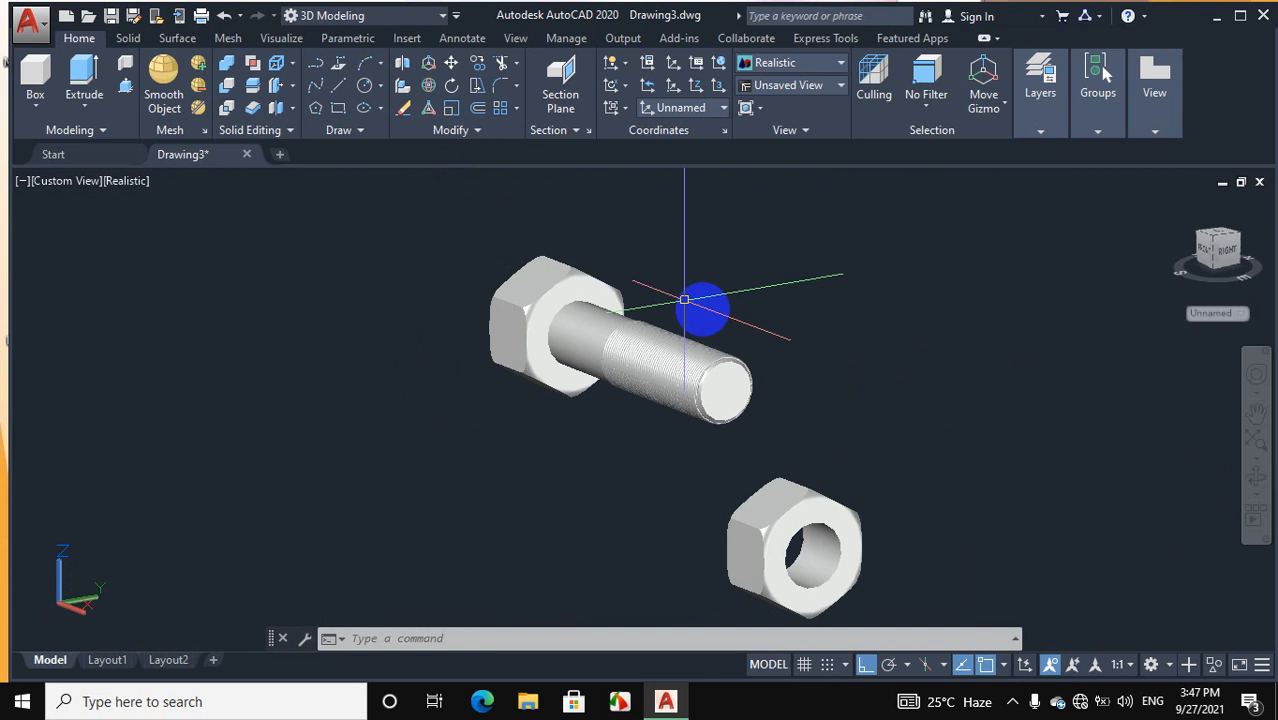
click(825, 545)
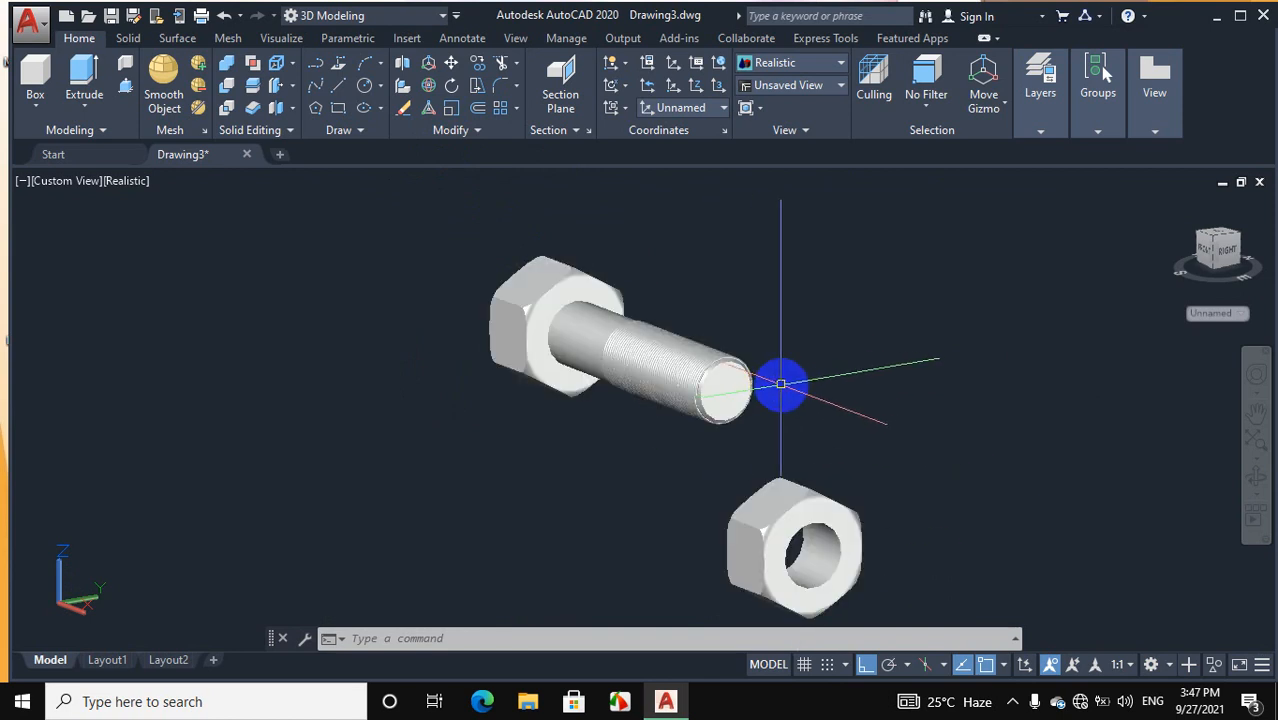
click(805, 490)
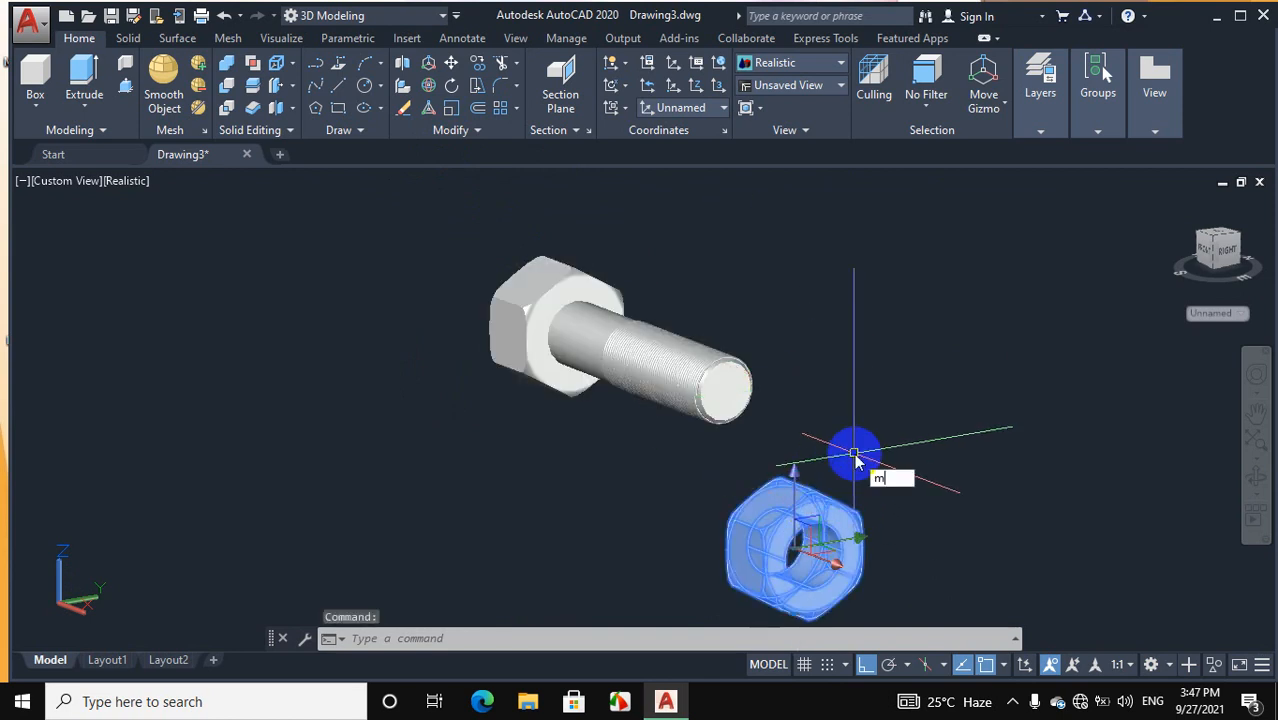
key(Return)
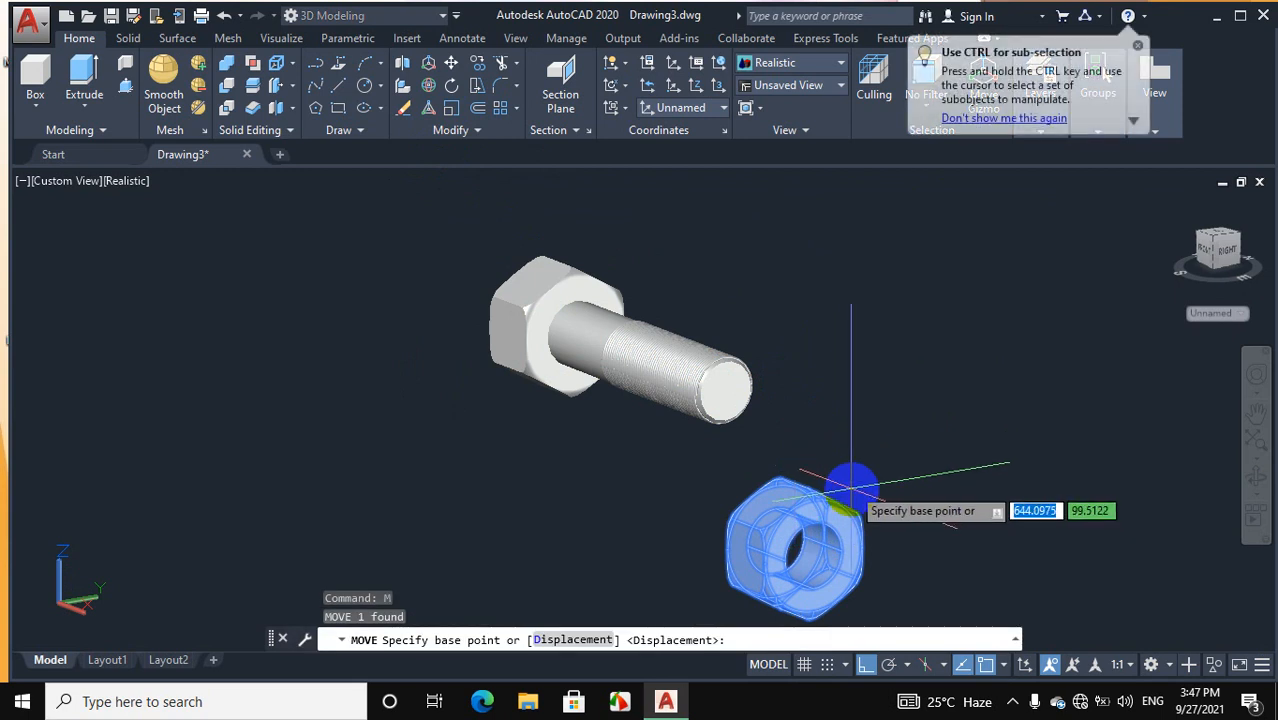
click(811, 551)
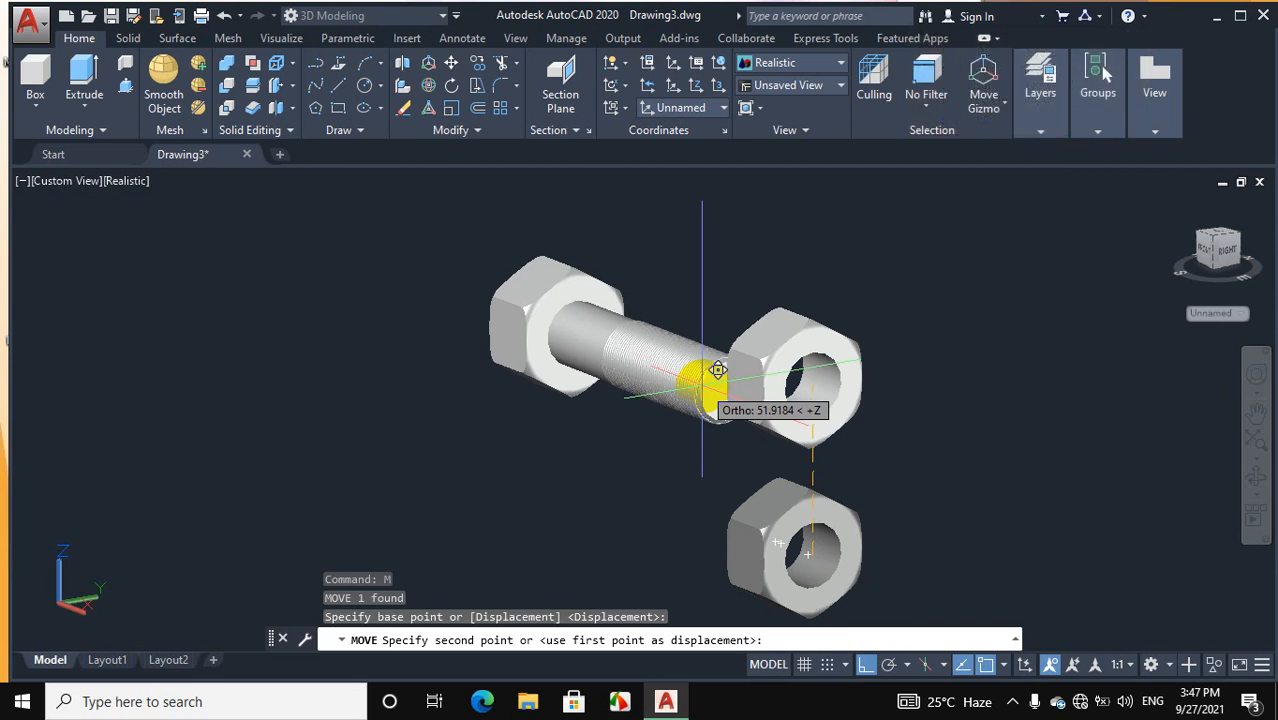
scroll(722, 370, up, 3)
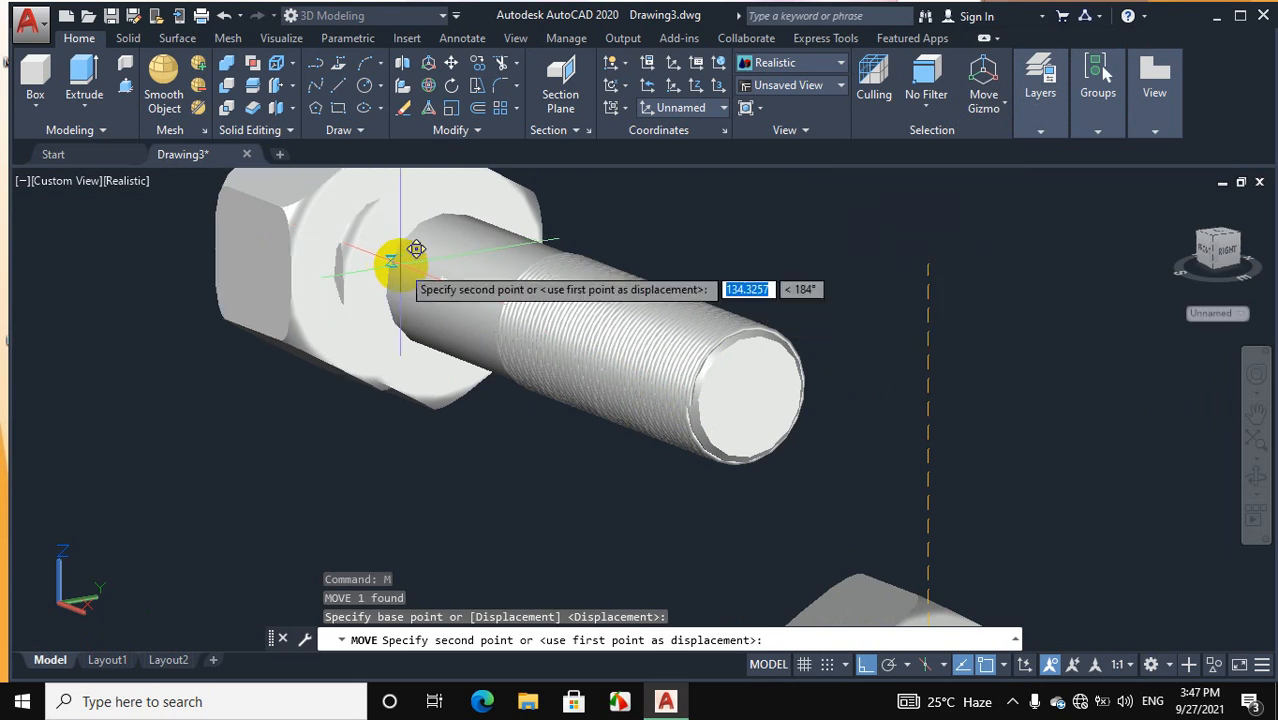
click(442, 281)
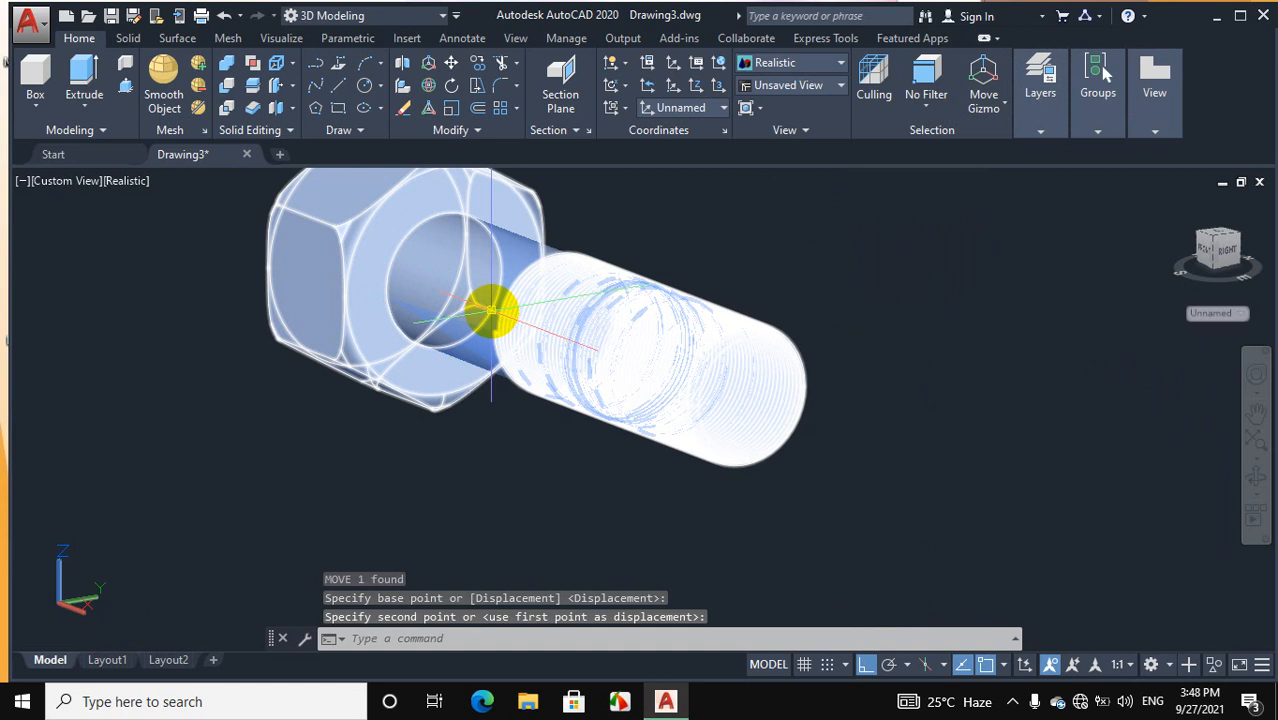
key(Return)
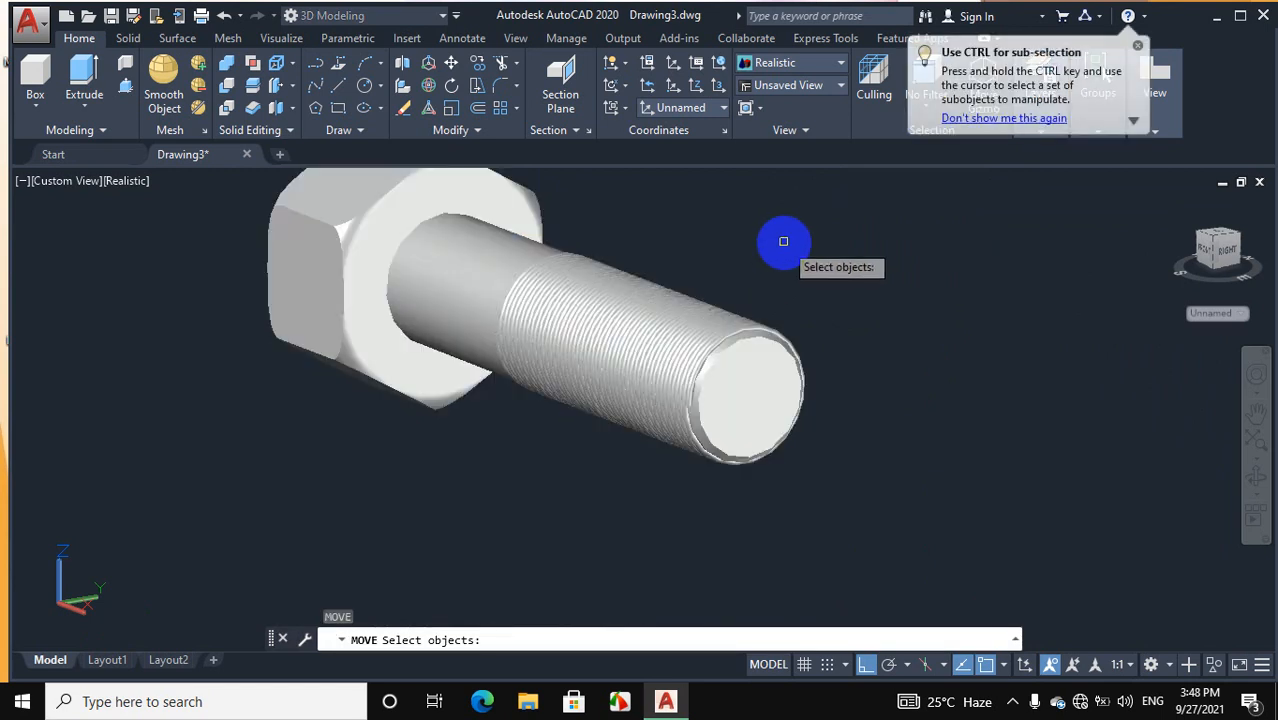
scroll(781, 291, down, 4)
scroll(713, 350, up, 3)
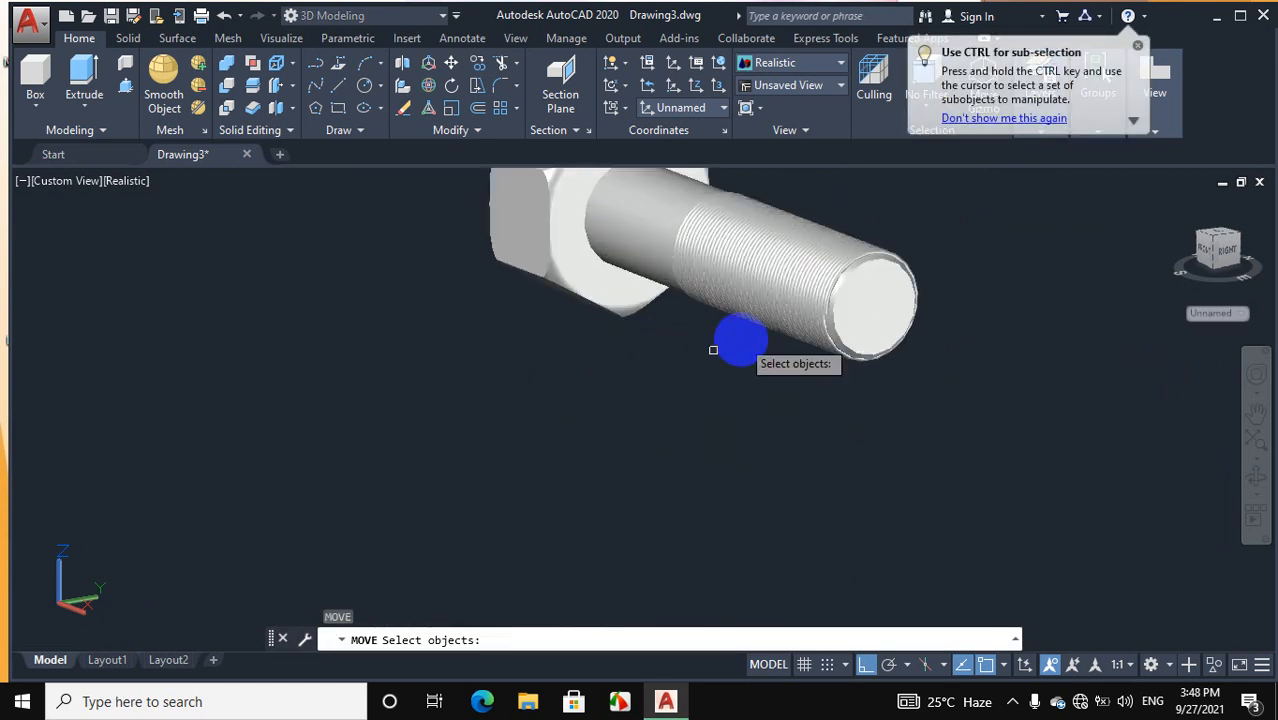
scroll(713, 350, down, 3)
key(Escape)
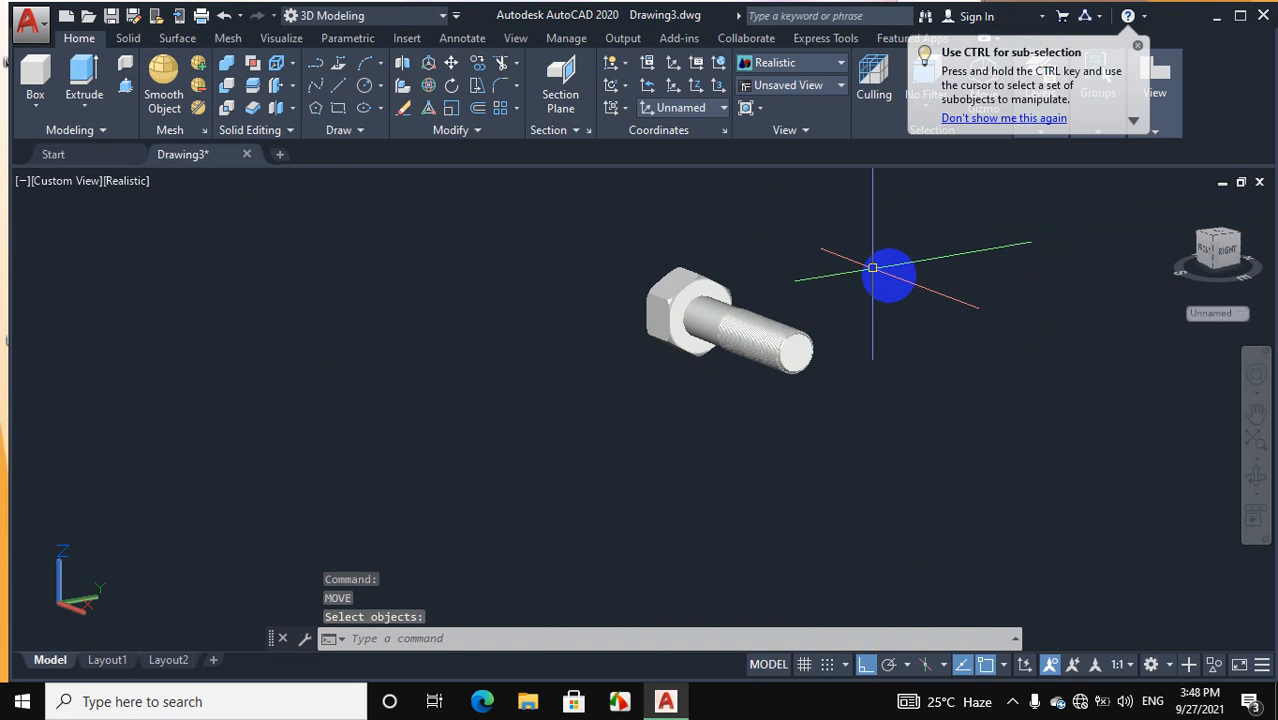
Move the bolt along the negative X axis until the nut sits on its threaded portion, leaving the threaded tip protruding
click(1255, 406)
drag(660, 390, 766, 397)
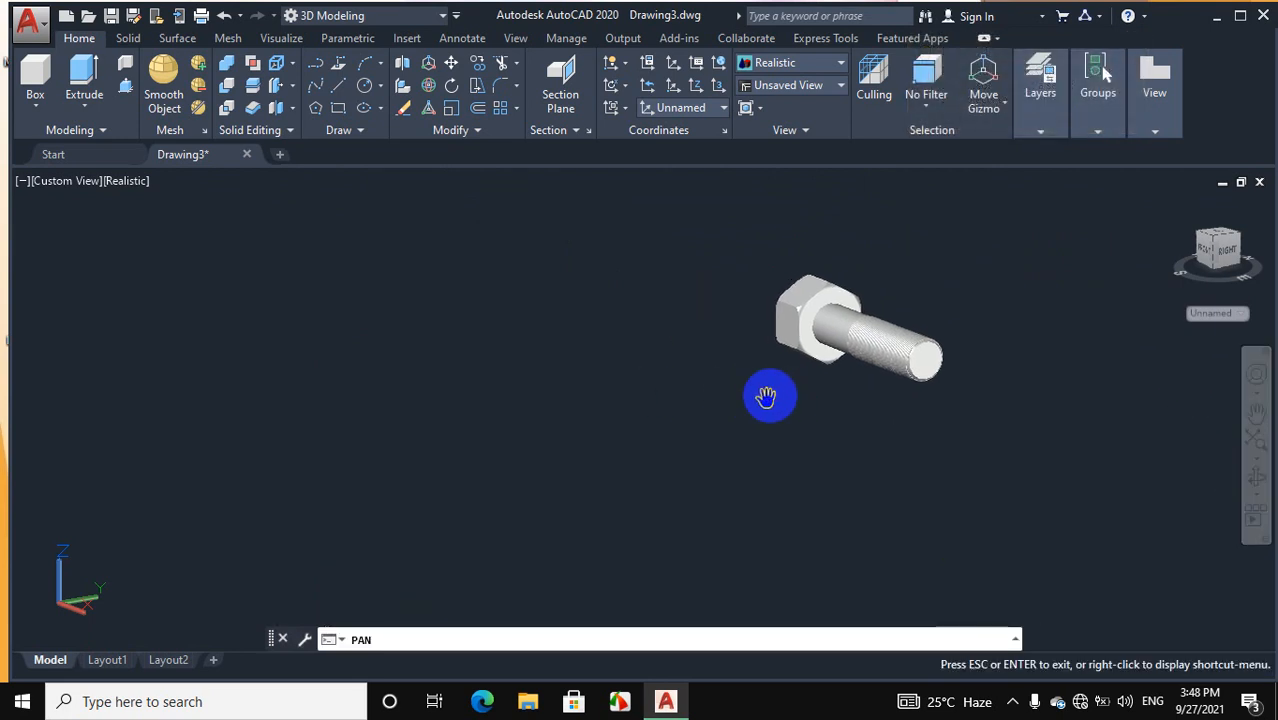
click(1257, 481)
drag(884, 419, 961, 393)
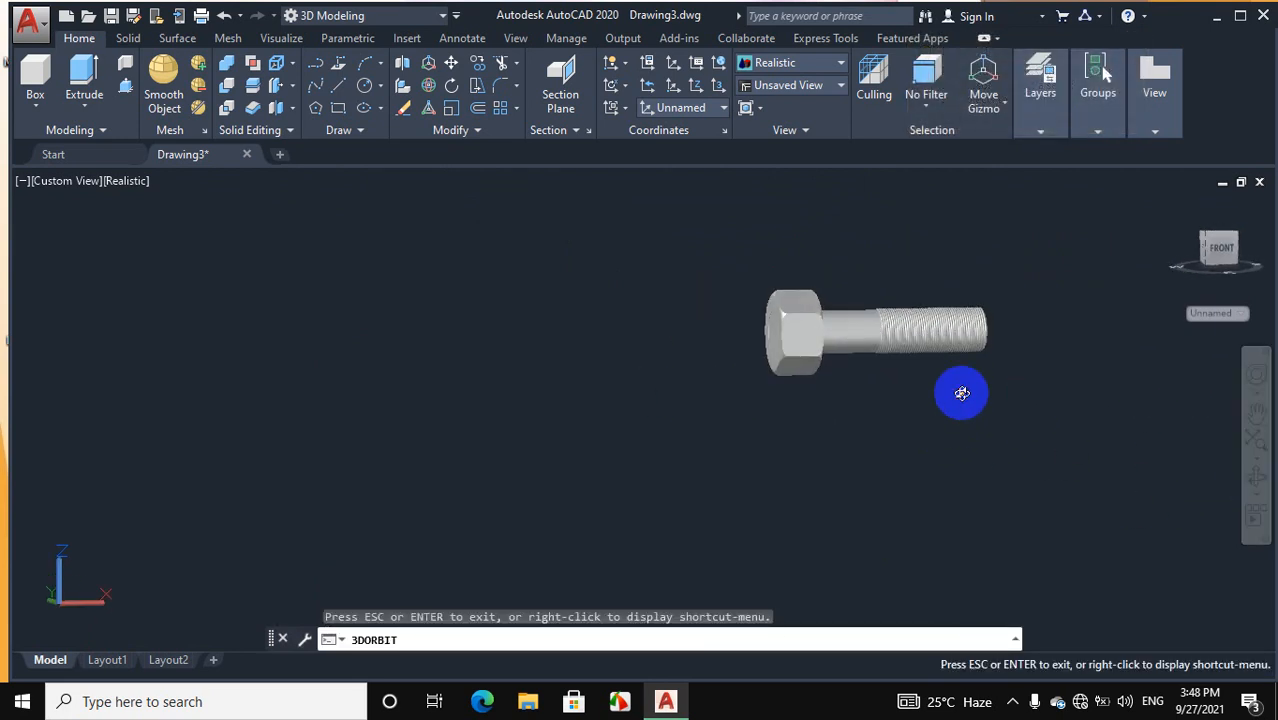
drag(777, 337, 802, 315)
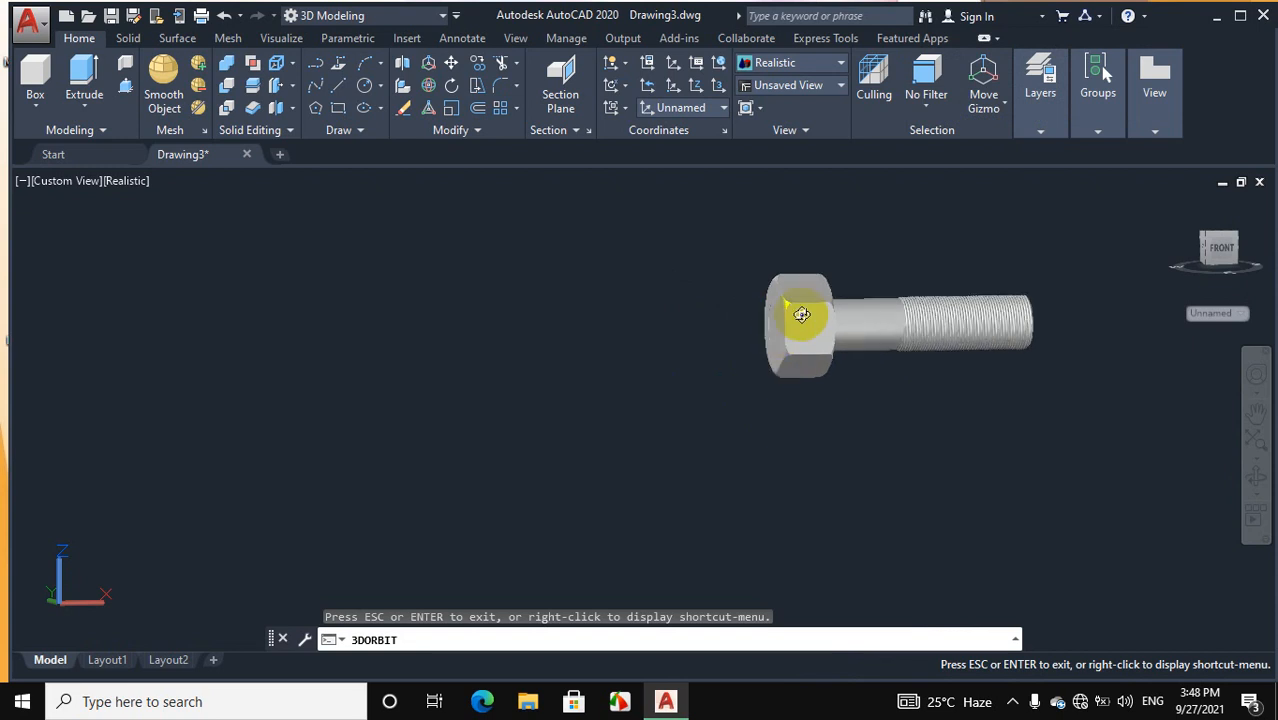
right_click(590, 365)
click(625, 17)
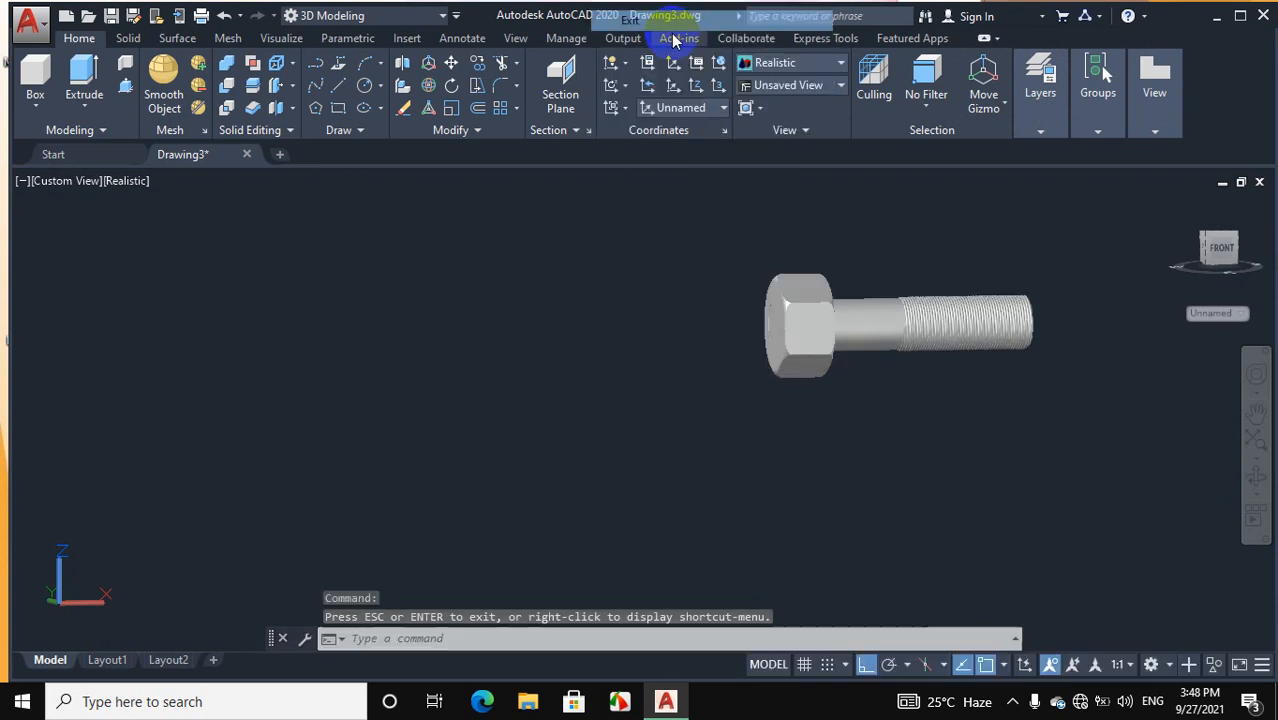
mouse_move(815, 312)
mouse_down()
mouse_move(790, 330)
mouse_move(778, 322)
mouse_up()
click(782, 322)
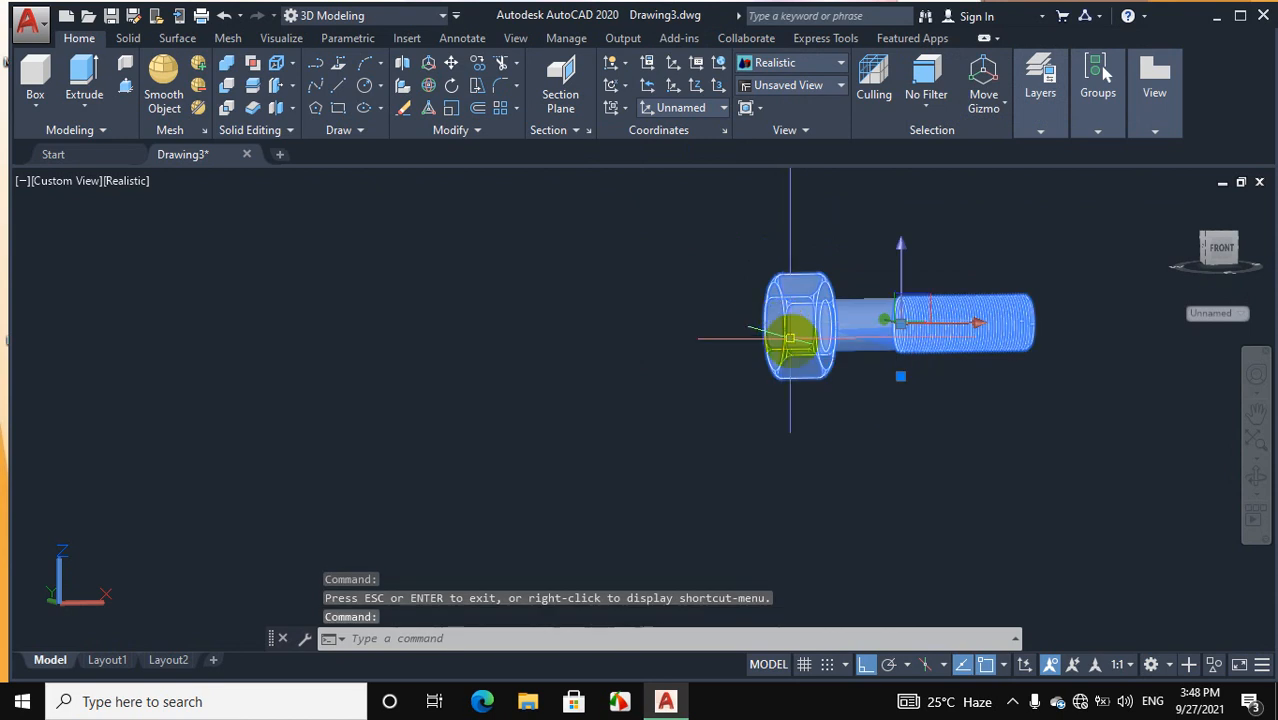
click(950, 322)
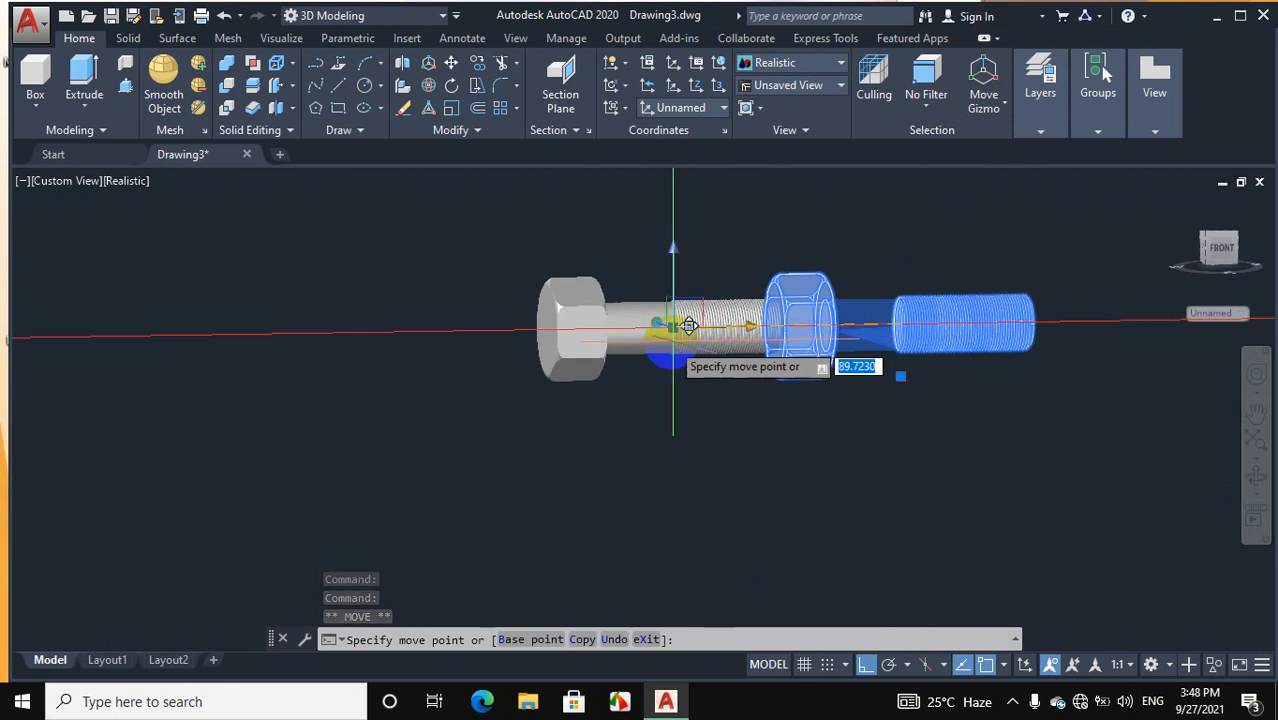
click(750, 323)
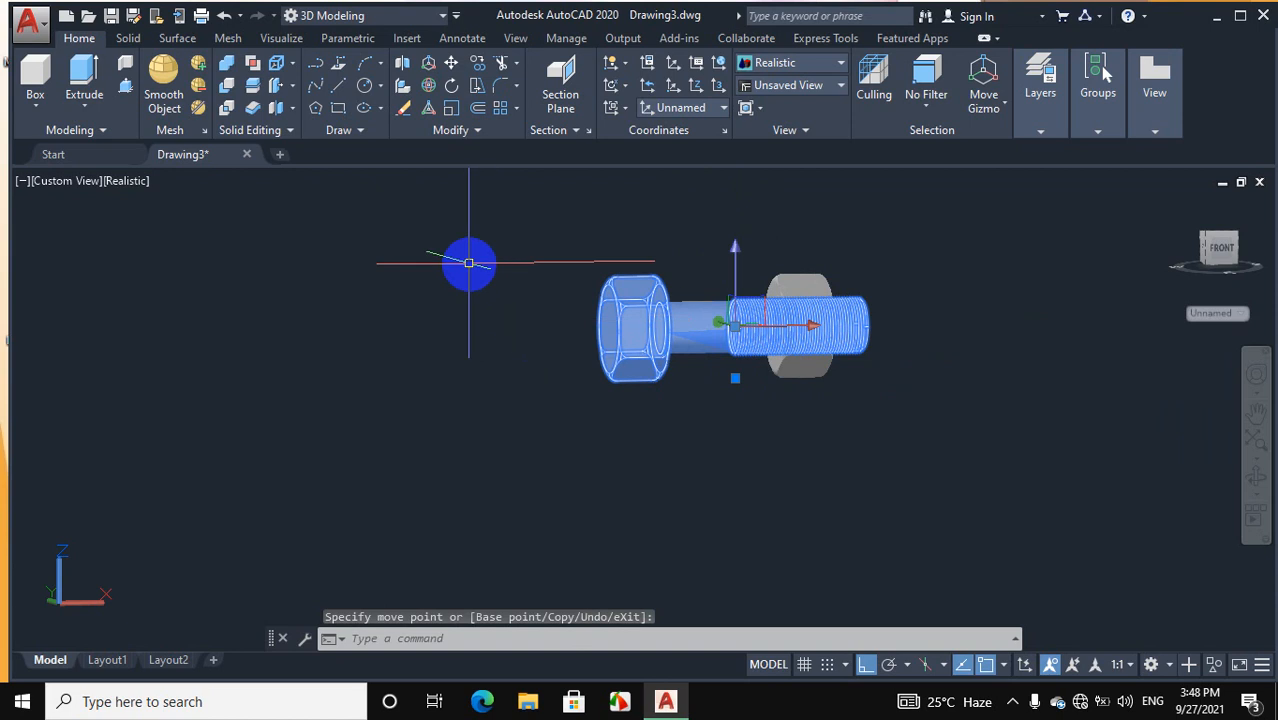
click(340, 108)
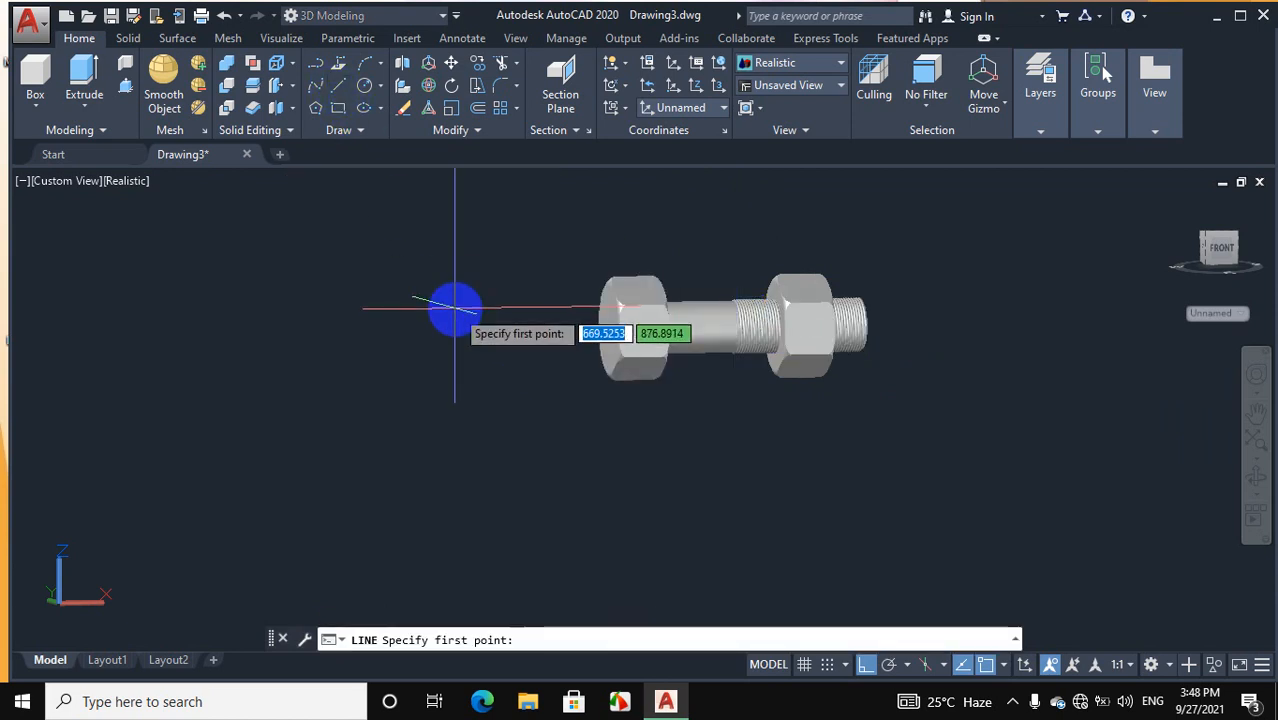
click(462, 325)
right_click(474, 353)
click(505, 378)
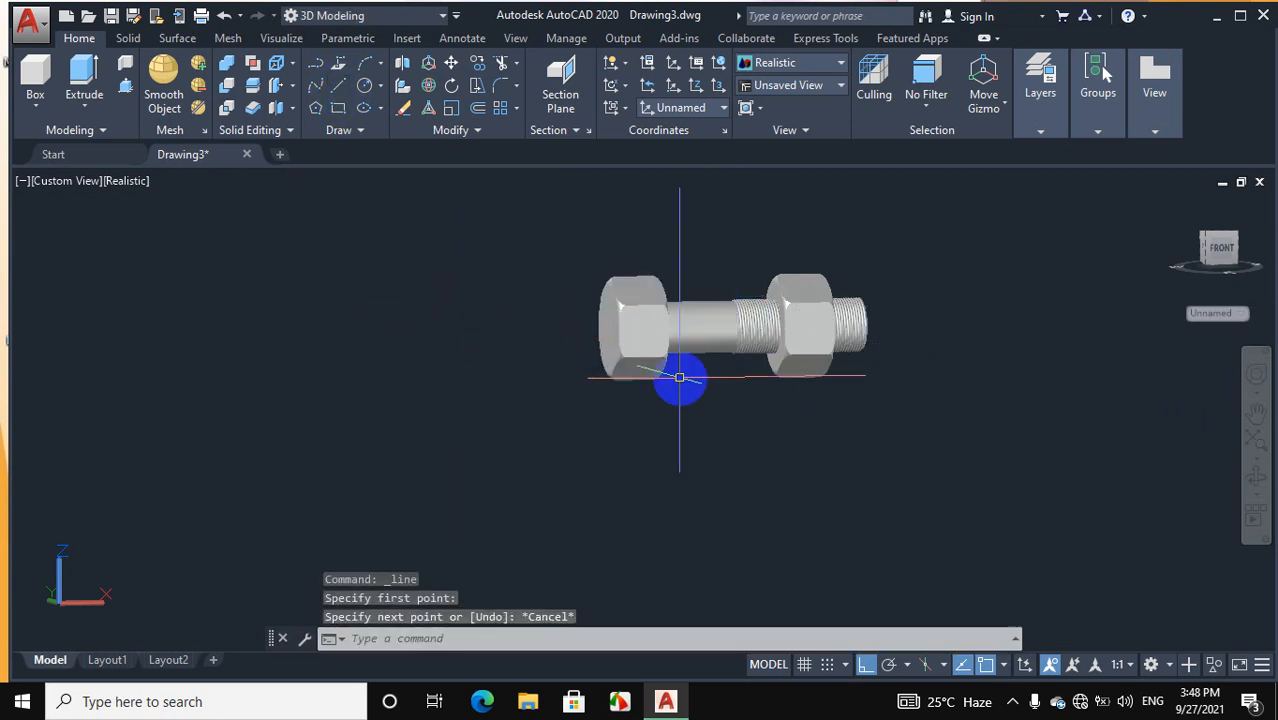
Examine the assembled bolt and nut from the front, the head end and the back
click(1256, 414)
drag(842, 334, 795, 367)
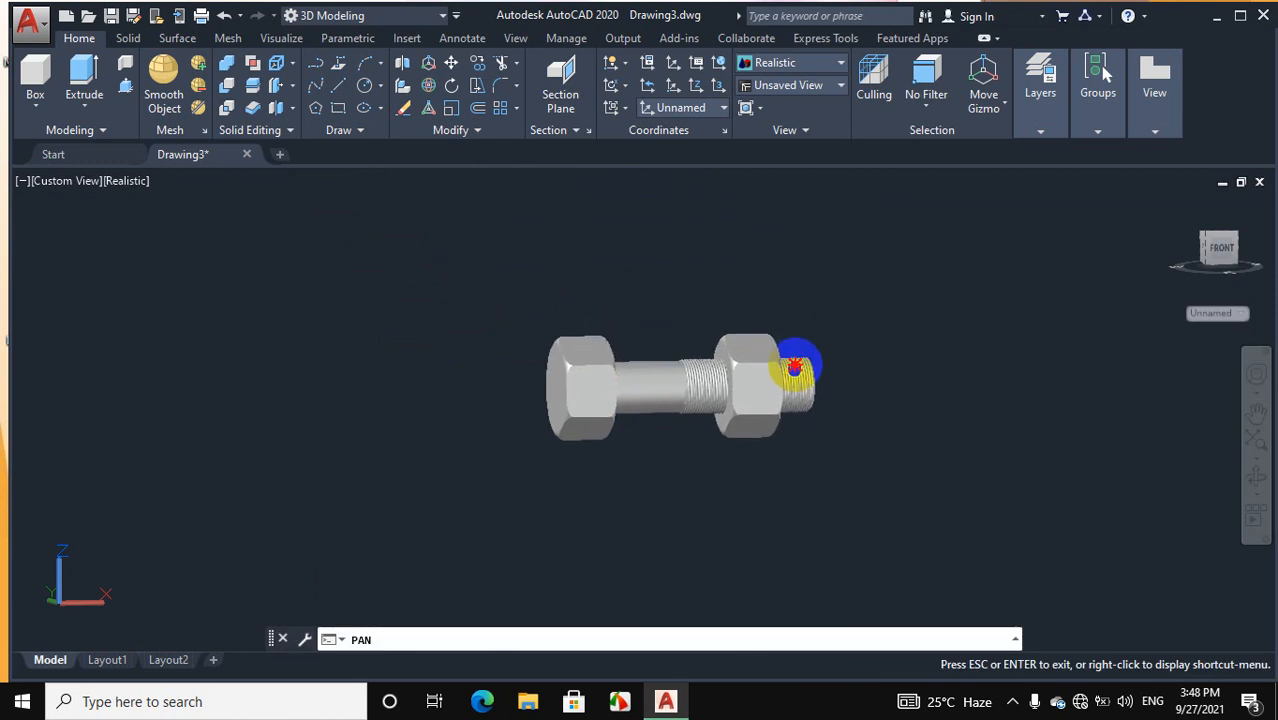
click(1258, 480)
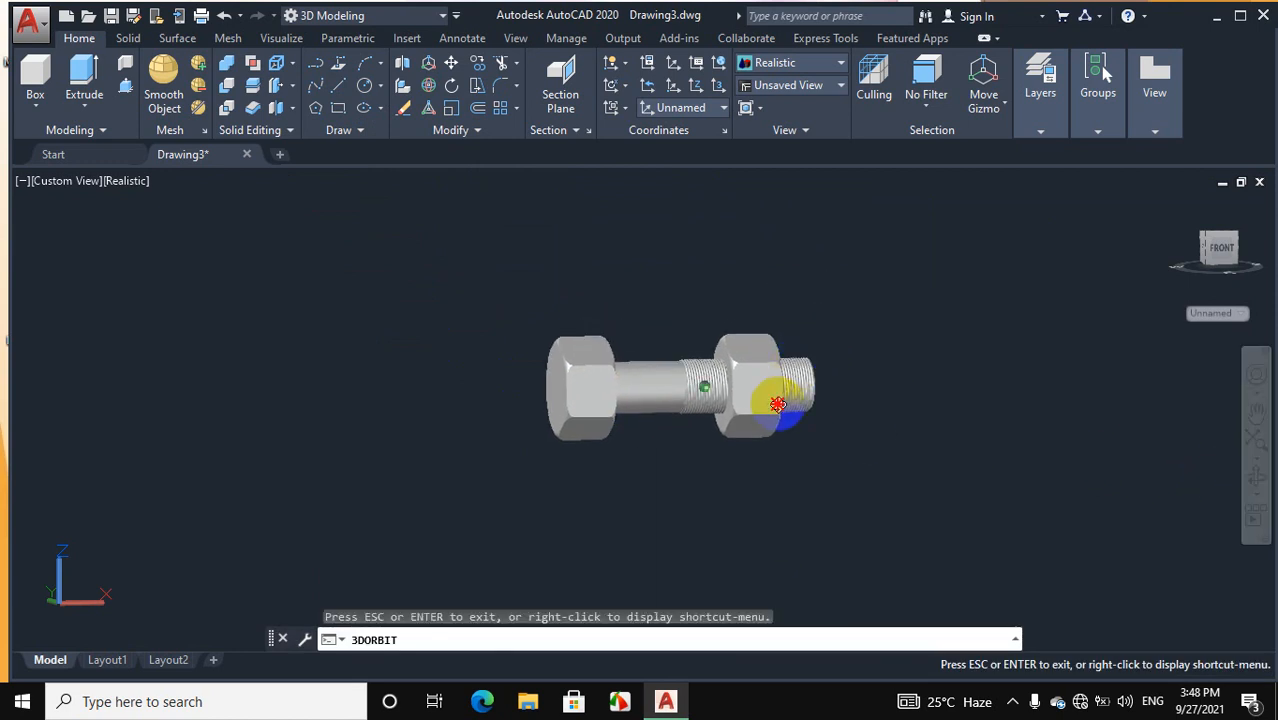
drag(774, 410, 628, 413)
drag(698, 342, 705, 294)
drag(787, 402, 670, 317)
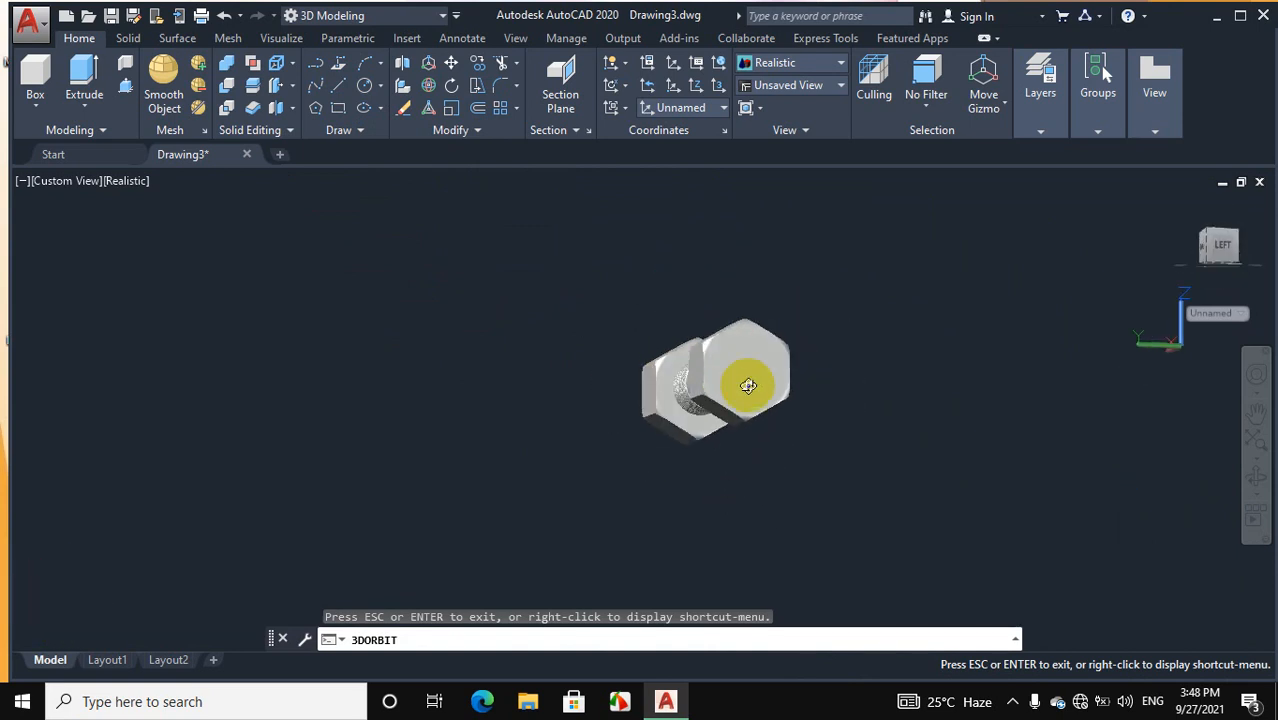
drag(748, 386, 852, 387)
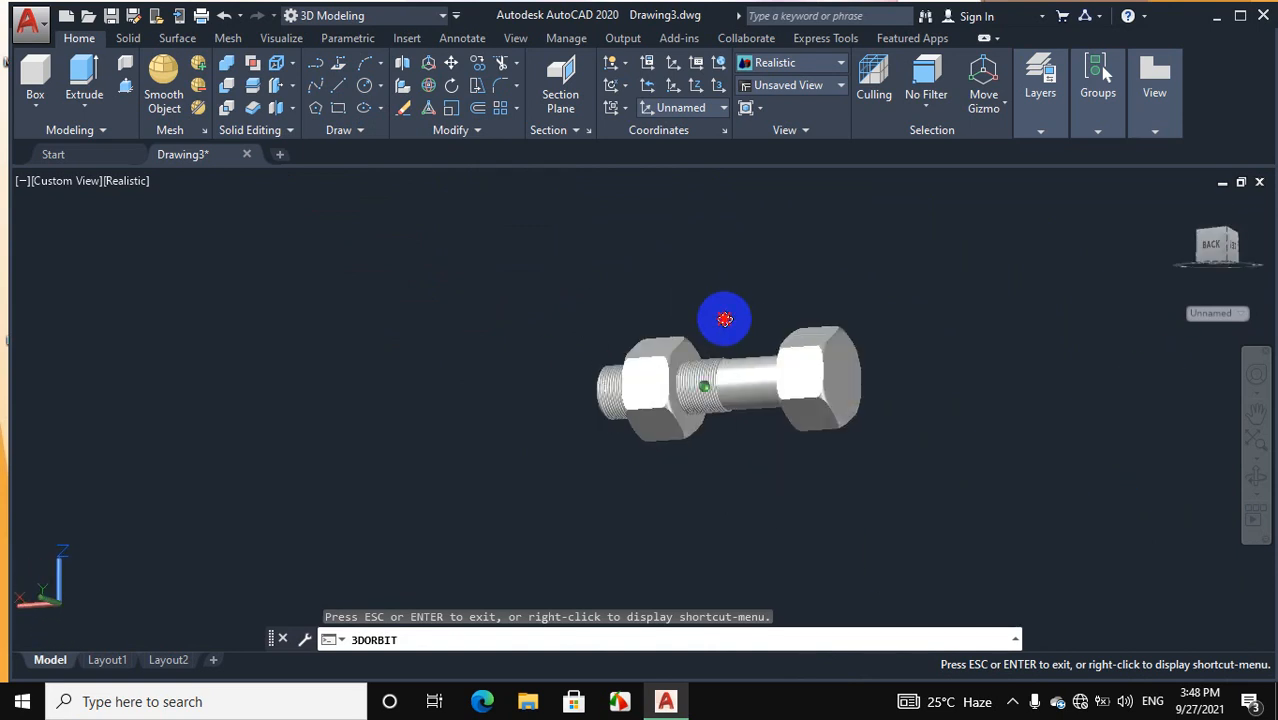